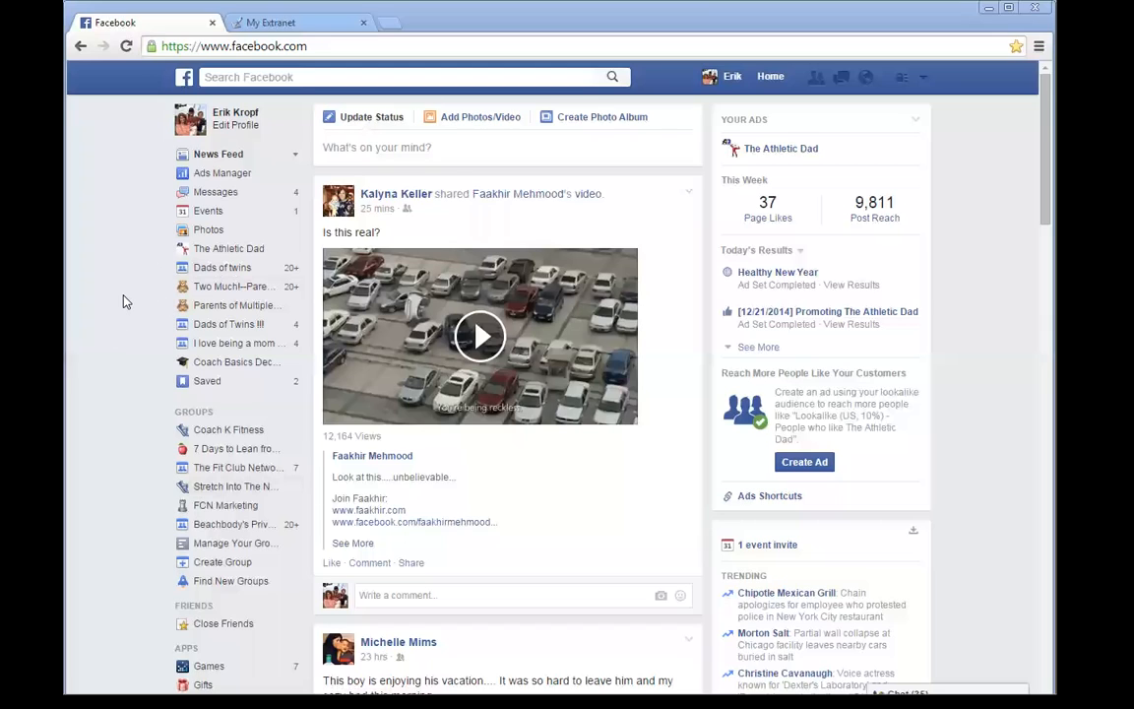
Step: Open Ads Manager and go from there to Power Editor
{"action": "left_click", "coordinate": [222, 174]}
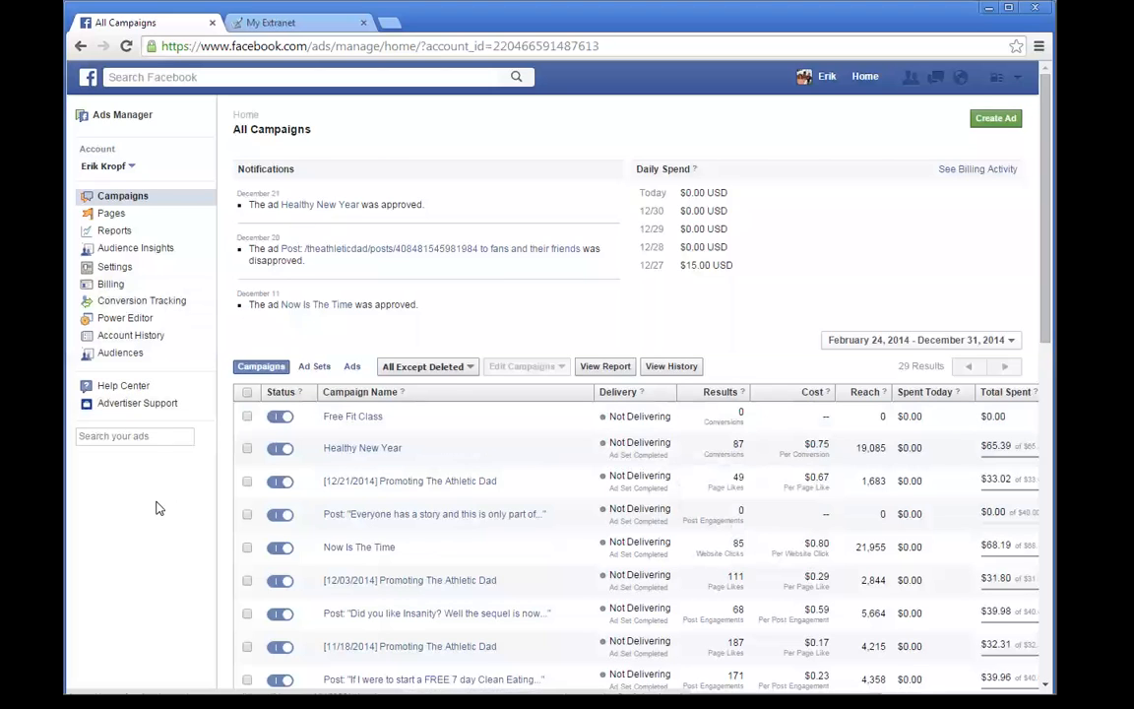
{"action": "left_click", "coordinate": [116, 319]}
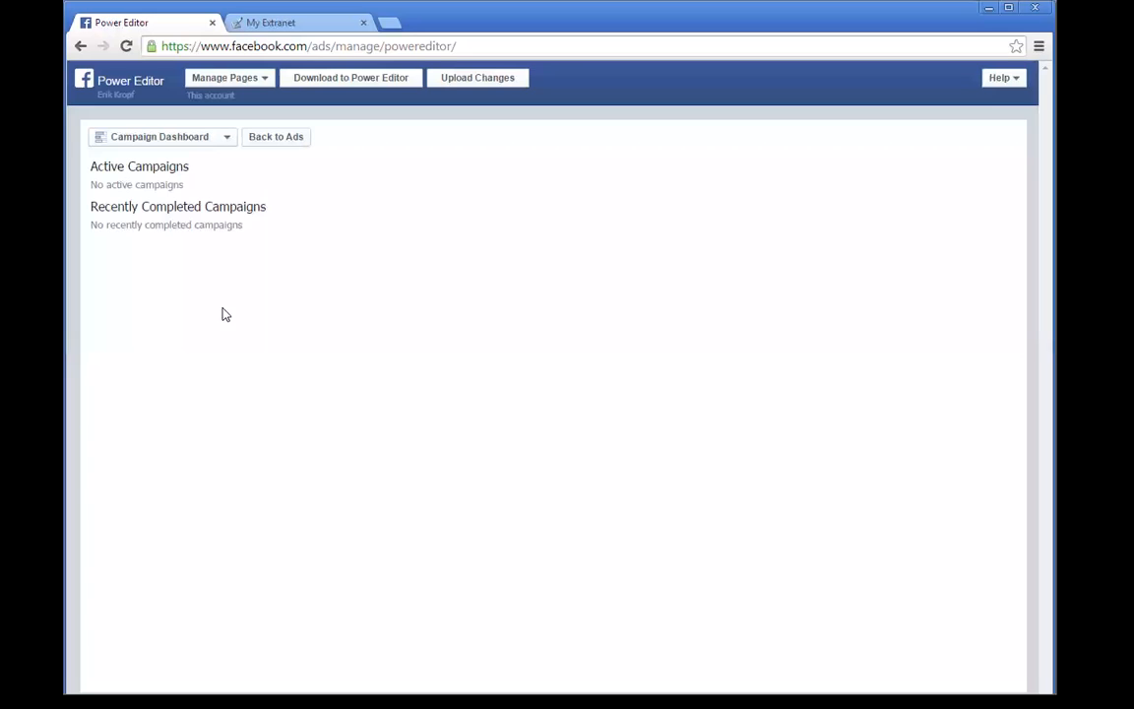
{"action": "left_click", "coordinate": [227, 138]}
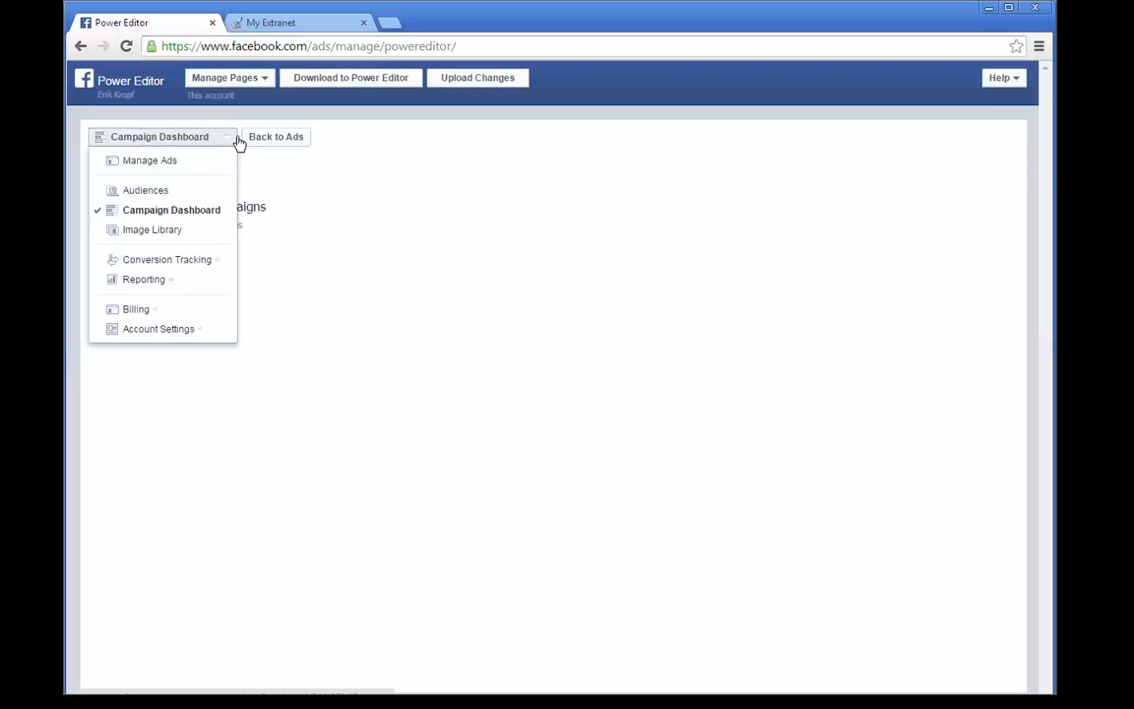
{"action": "left_click", "coordinate": [146, 161]}
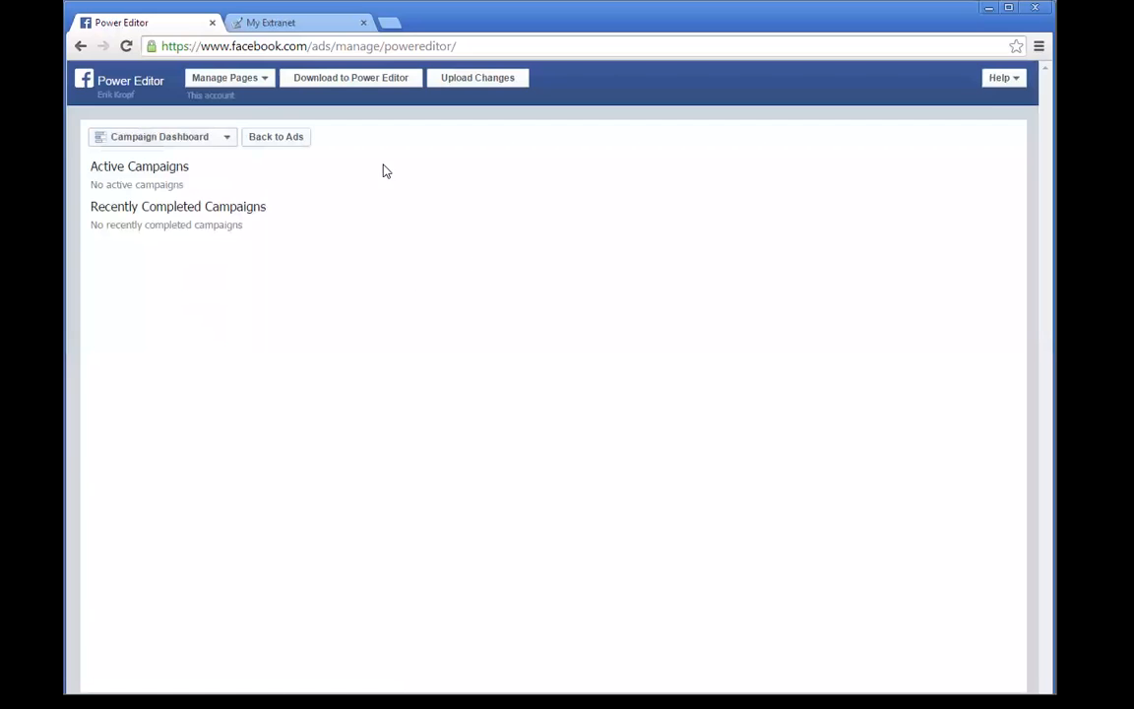
{"action": "left_click", "coordinate": [290, 143]}
{"action": "left_click", "coordinate": [235, 84]}
{"action": "left_click", "coordinate": [232, 83]}
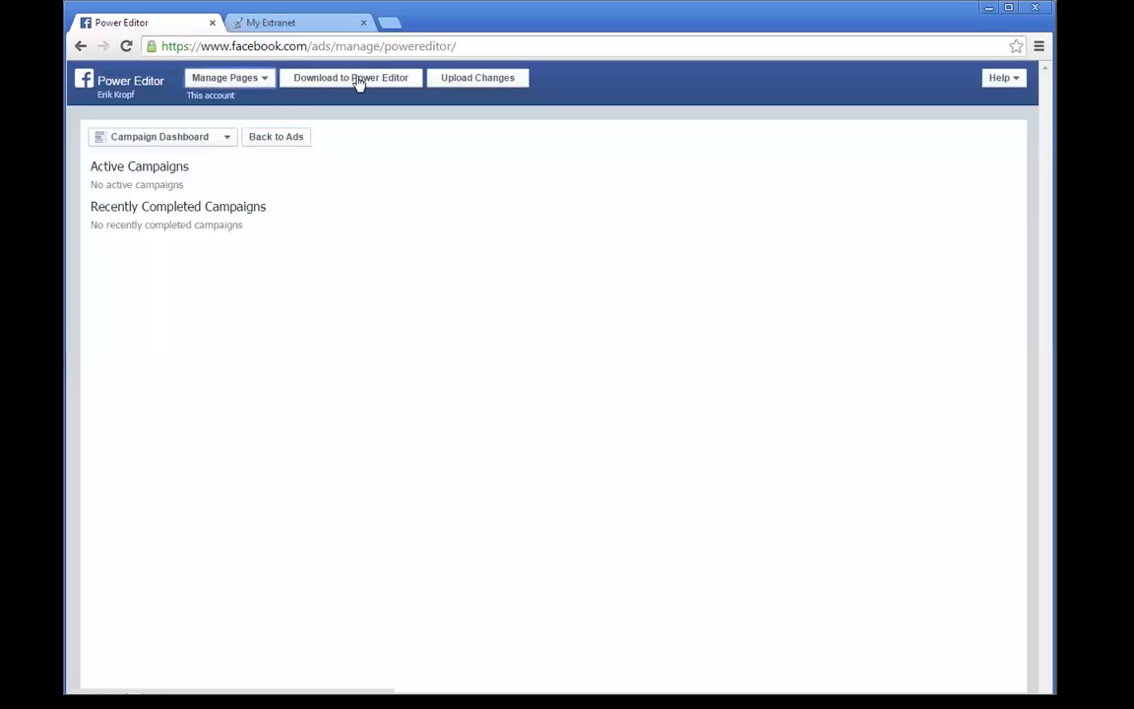
{"action": "left_click", "coordinate": [483, 81]}
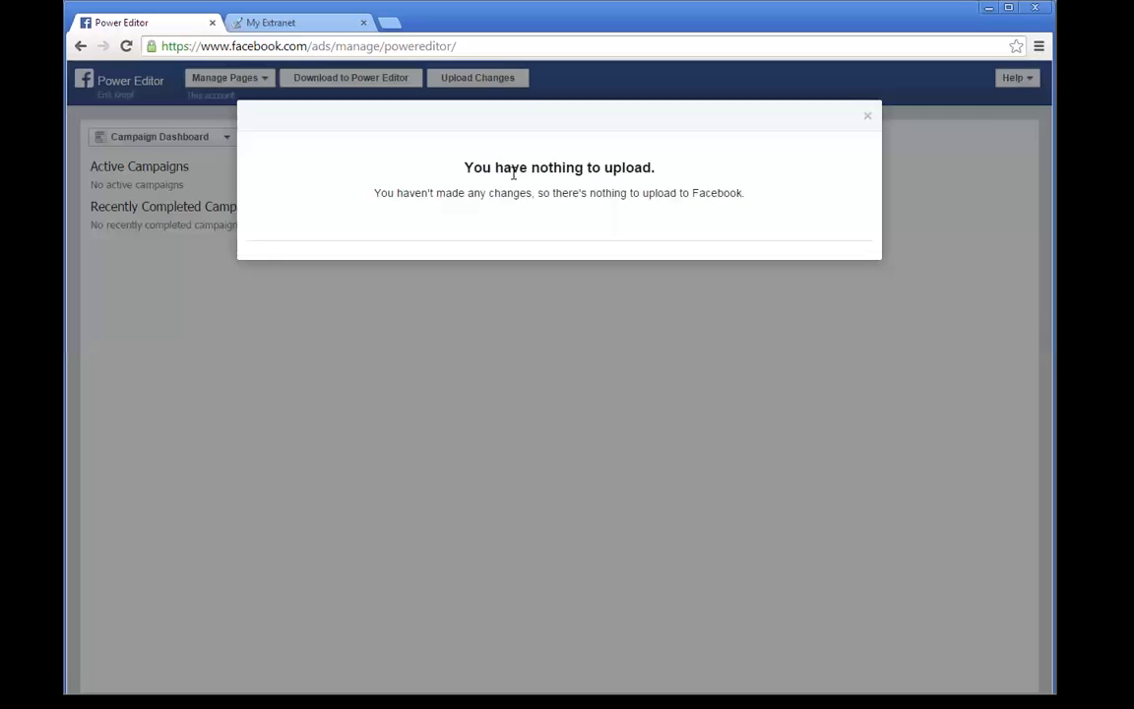
{"action": "left_click", "coordinate": [867, 117]}
Step: Download the ad account with all its campaigns, reset Power Editor, and download the account again
{"action": "left_click", "coordinate": [318, 85]}
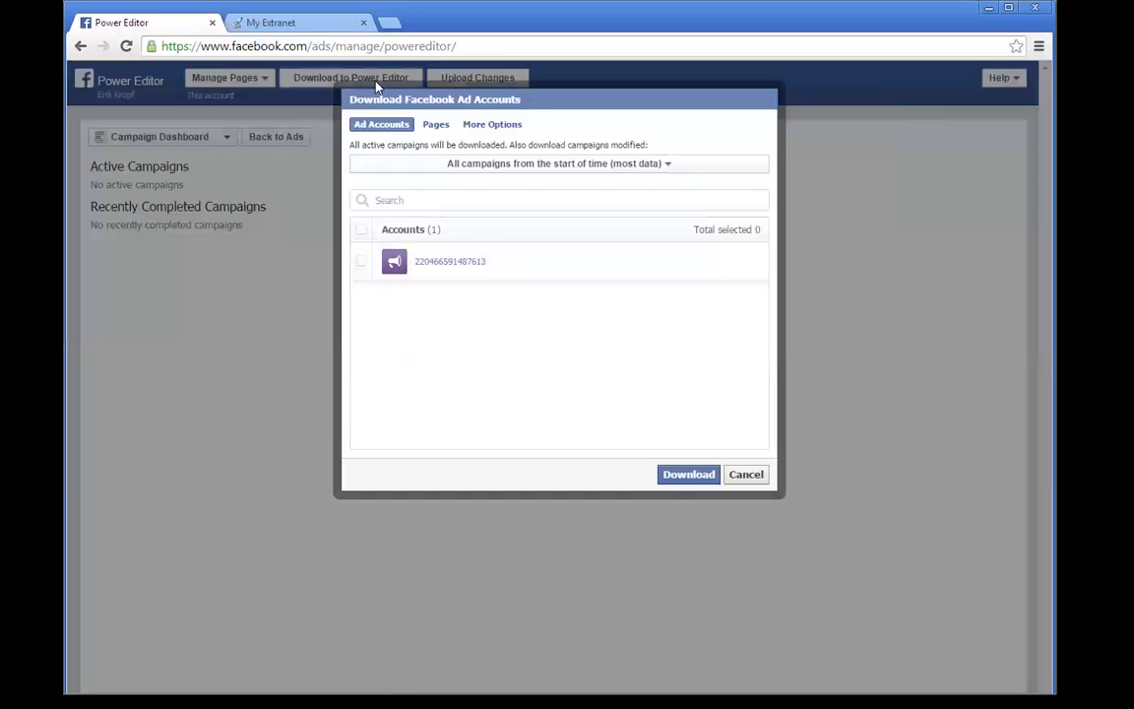
{"action": "left_click", "coordinate": [362, 262]}
{"action": "left_click", "coordinate": [681, 475]}
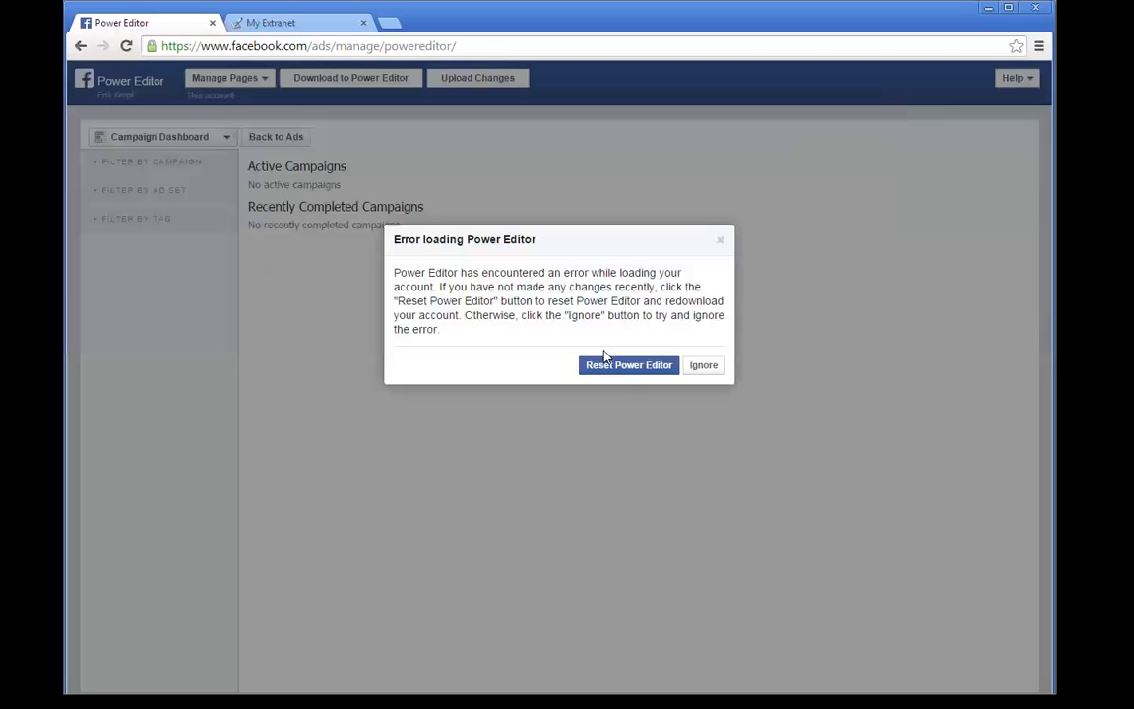
{"action": "left_click", "coordinate": [630, 370]}
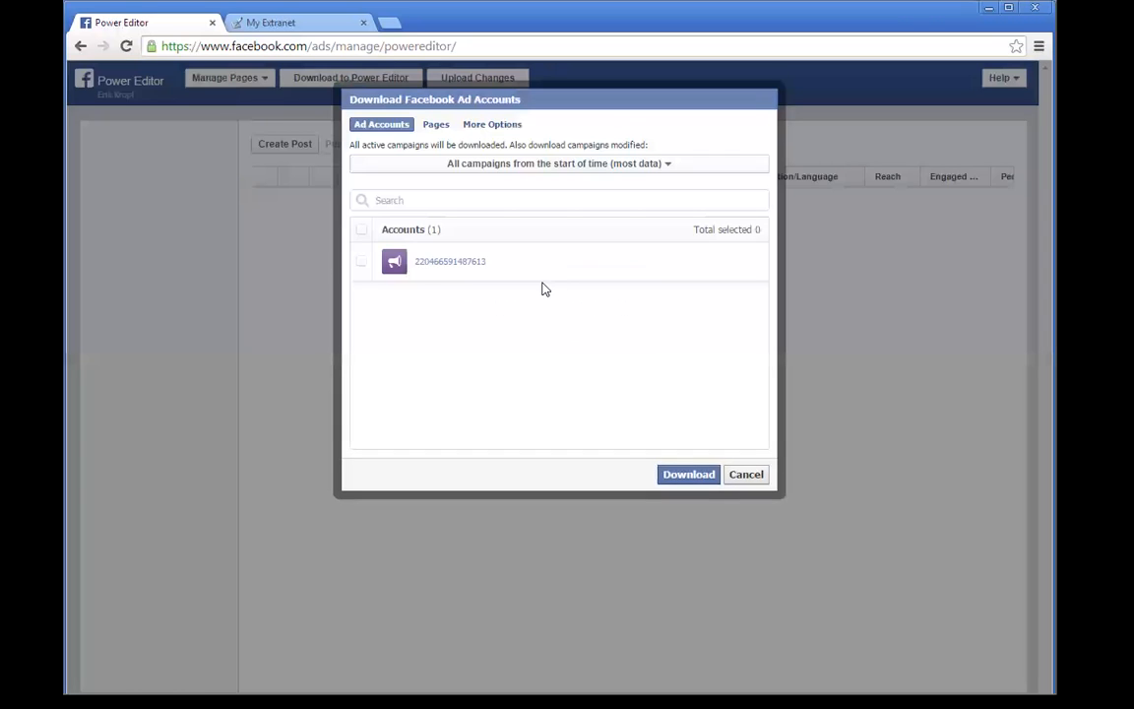
{"action": "left_click", "coordinate": [361, 263]}
{"action": "left_click", "coordinate": [697, 475]}
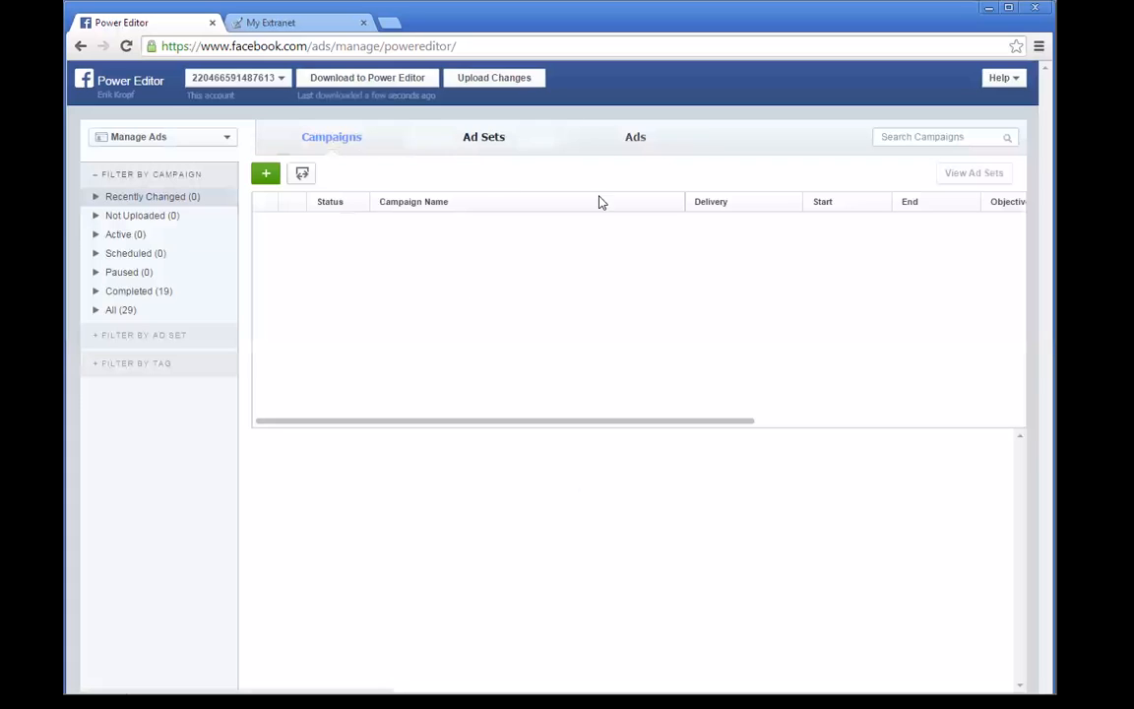
Step: Examine the ads of the completed campaigns and the first ad's creative settings in an enlarged editing pane
{"action": "left_click", "coordinate": [638, 144]}
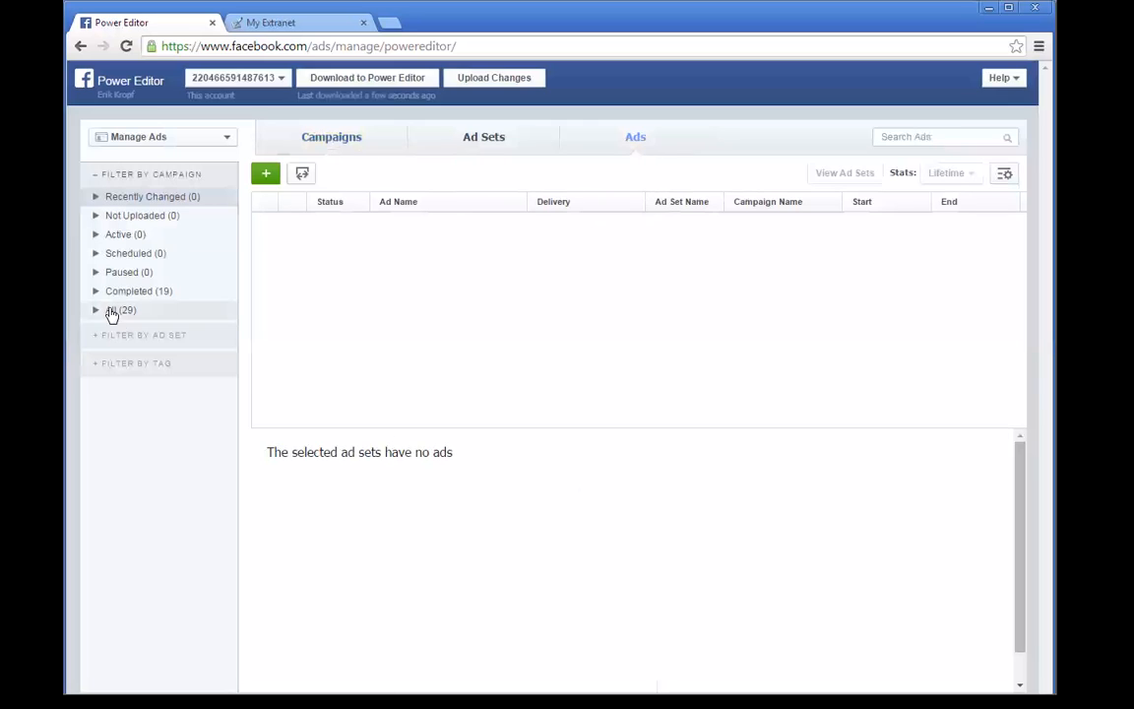
{"action": "left_click", "coordinate": [133, 294]}
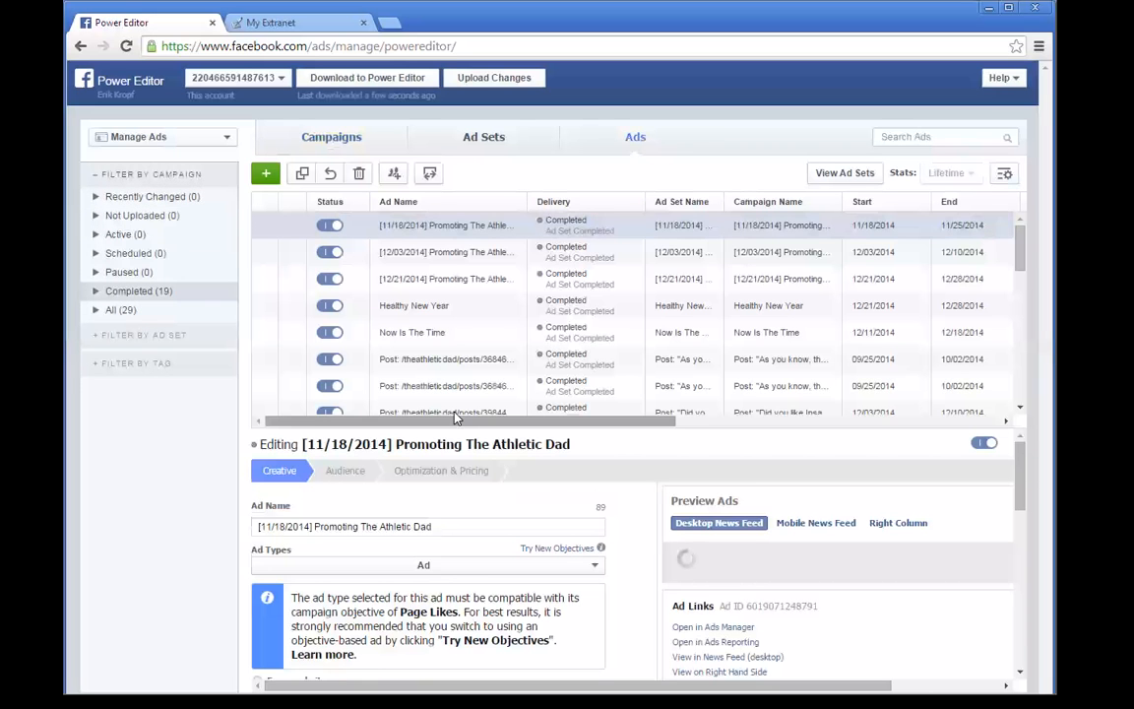
{"action": "scroll", "coordinate": [588, 532], "scroll_direction": "down", "scroll_amount": 5}
{"action": "scroll", "coordinate": [585, 532], "scroll_direction": "down", "scroll_amount": 3}
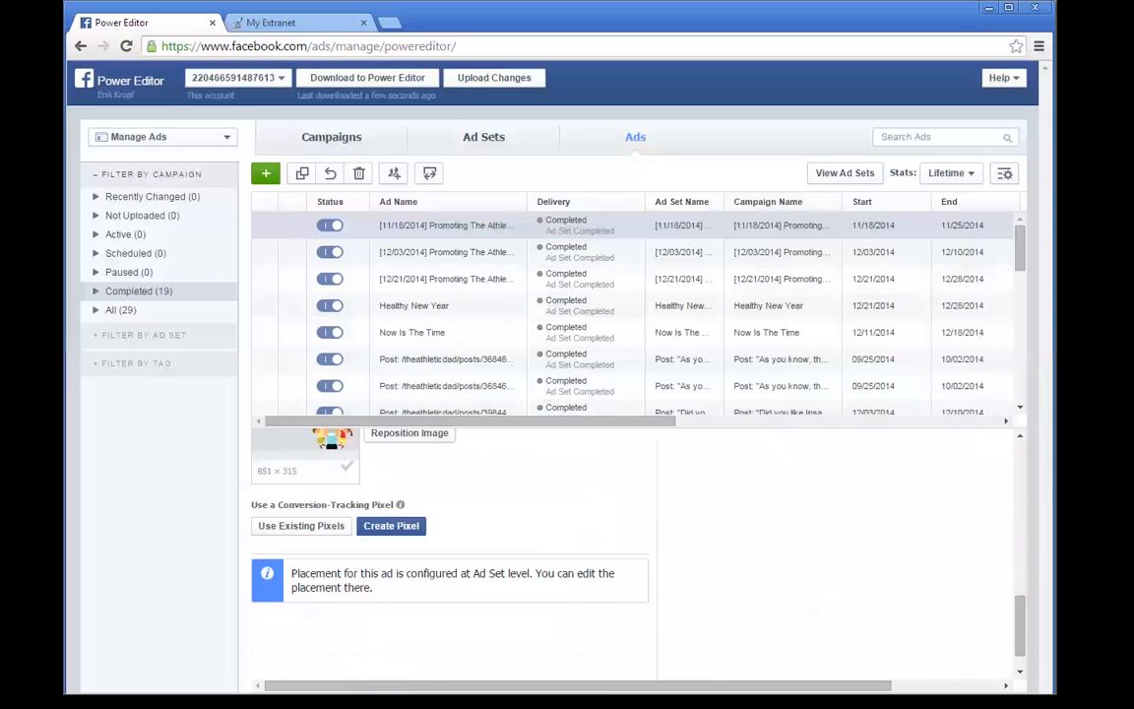
{"action": "scroll", "coordinate": [1017, 340], "scroll_direction": "down", "scroll_amount": 3}
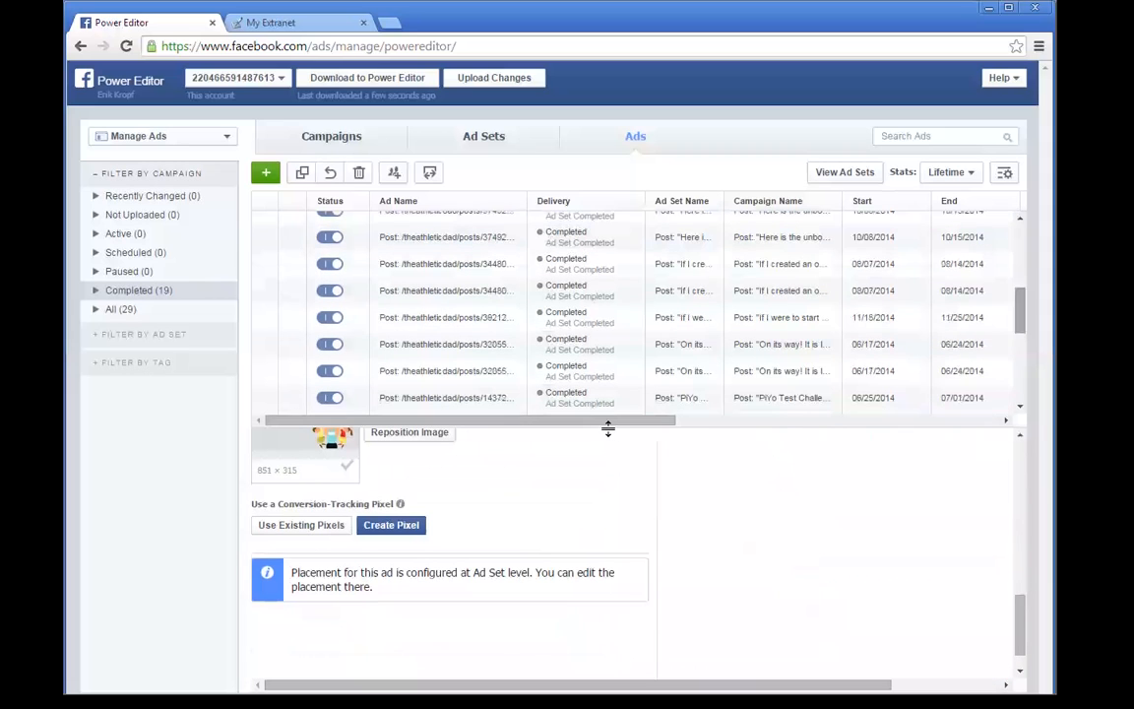
{"action": "left_click_drag", "start_coordinate": [608, 430], "coordinate": [625, 272]}
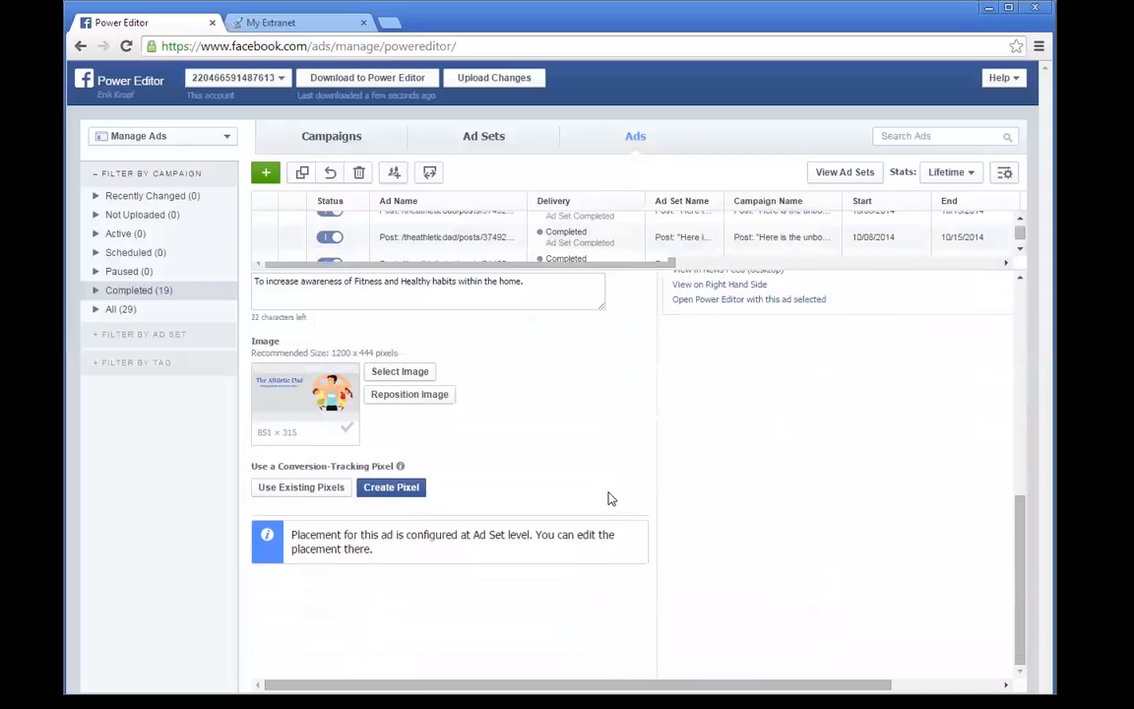
{"action": "scroll", "coordinate": [611, 495], "scroll_direction": "up", "scroll_amount": 10}
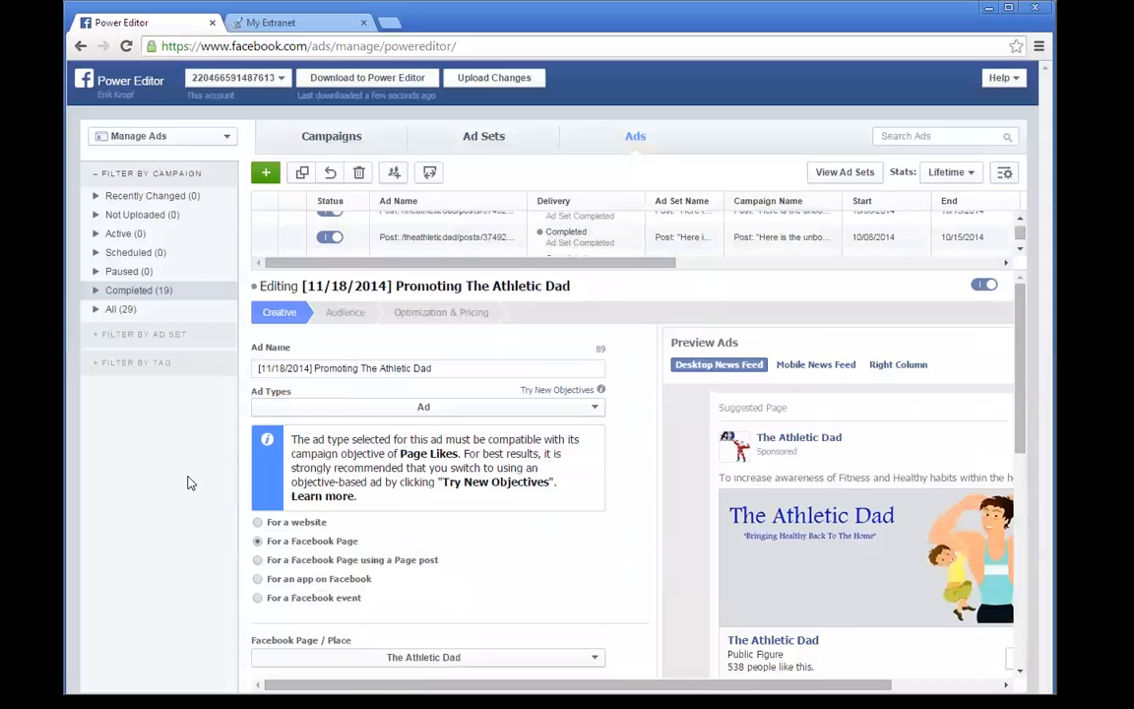
Step: Return to the recently changed campaigns and start a new ad that uses a newly created campaign
{"action": "left_click", "coordinate": [155, 197]}
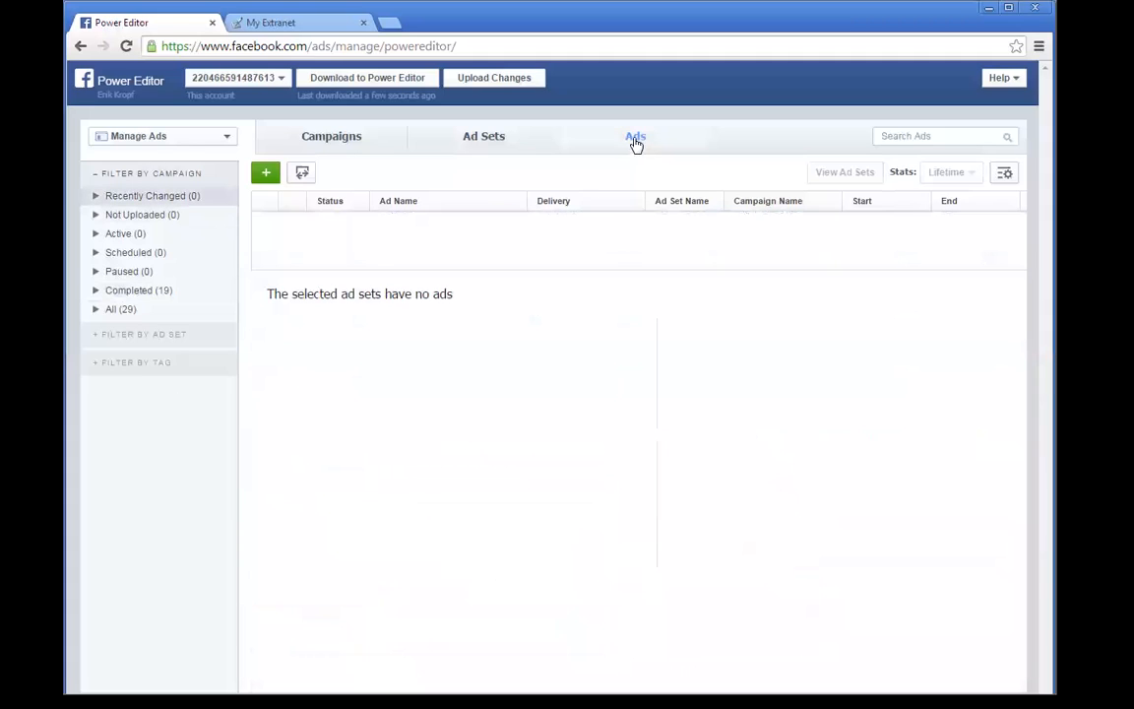
{"action": "left_click", "coordinate": [266, 176]}
{"action": "left_click", "coordinate": [265, 175]}
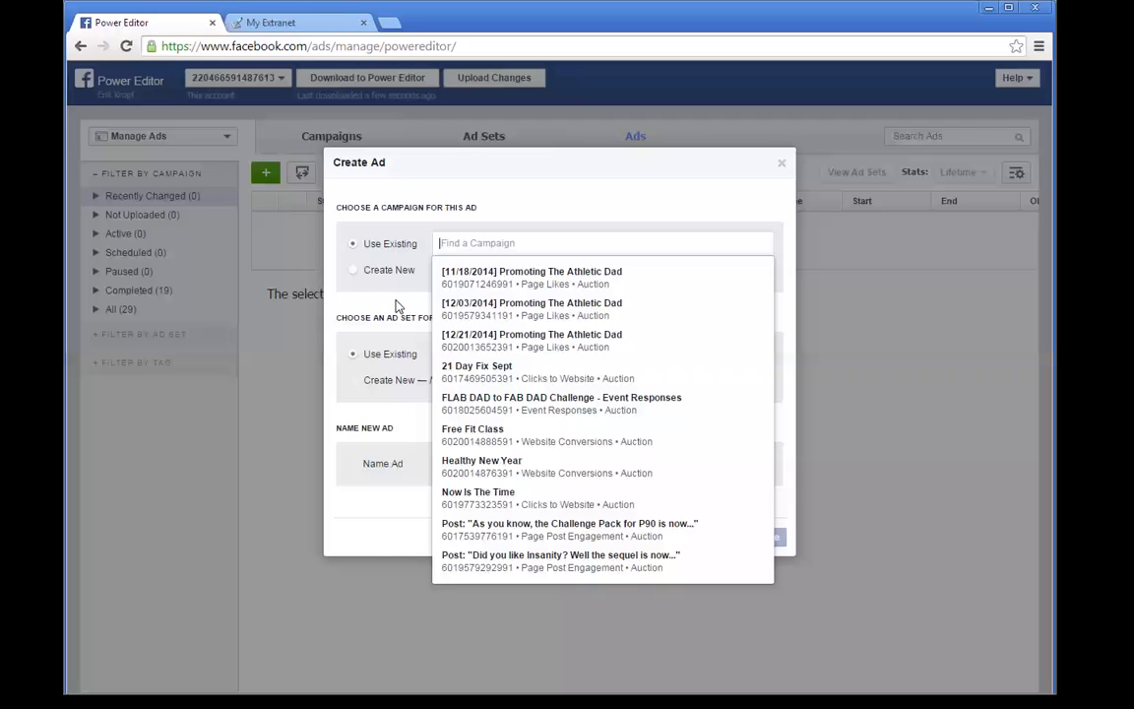
{"action": "left_click", "coordinate": [361, 271]}
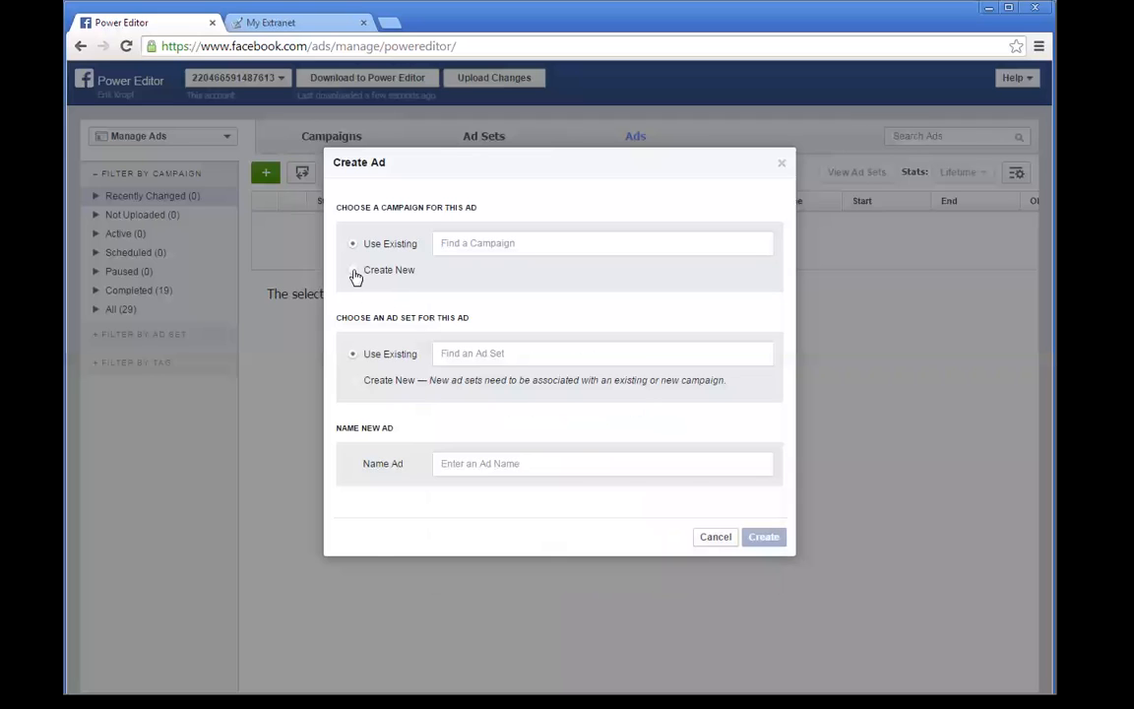
{"action": "left_click", "coordinate": [355, 275]}
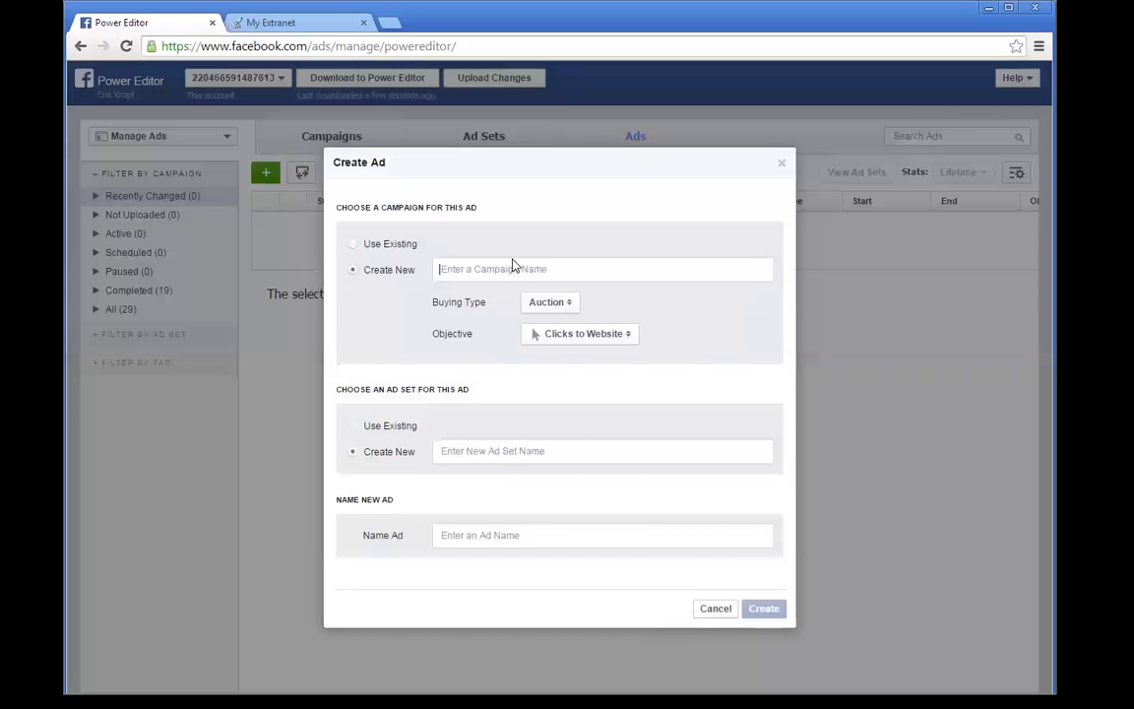
Step: Name the new campaign Test Ad, keep the Auction buying type, and set the objective to Website Conversions
{"action": "type", "text": "Test Ad"}
{"action": "left_click", "coordinate": [569, 307]}
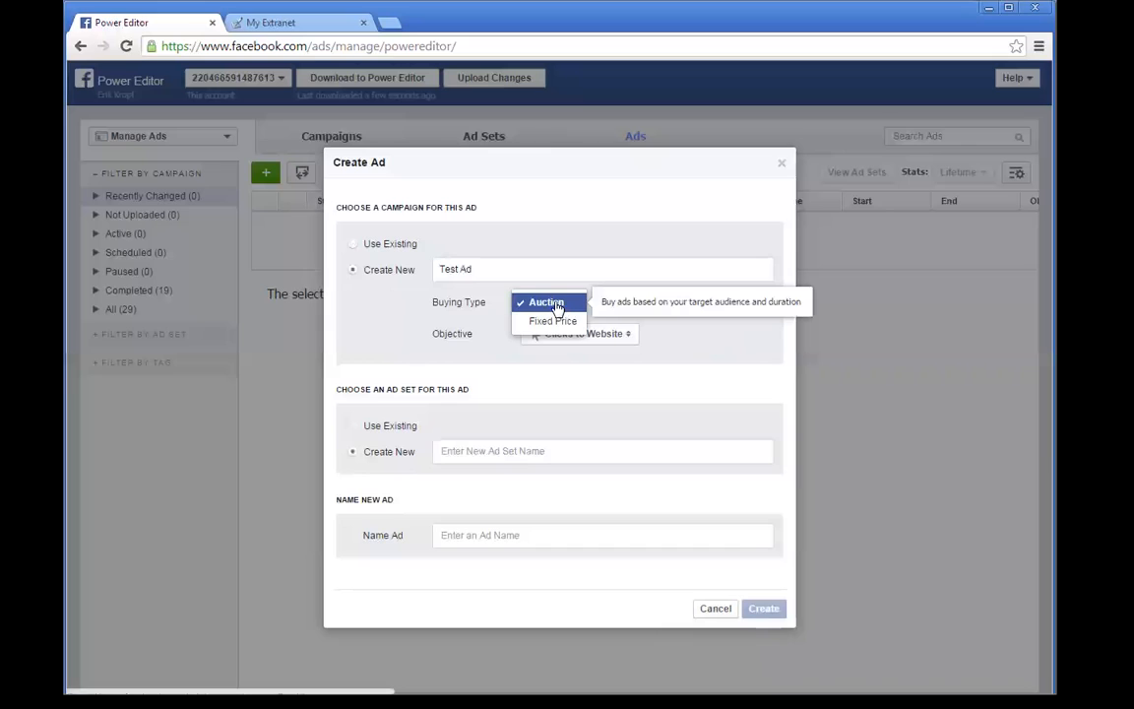
{"action": "left_click", "coordinate": [552, 308]}
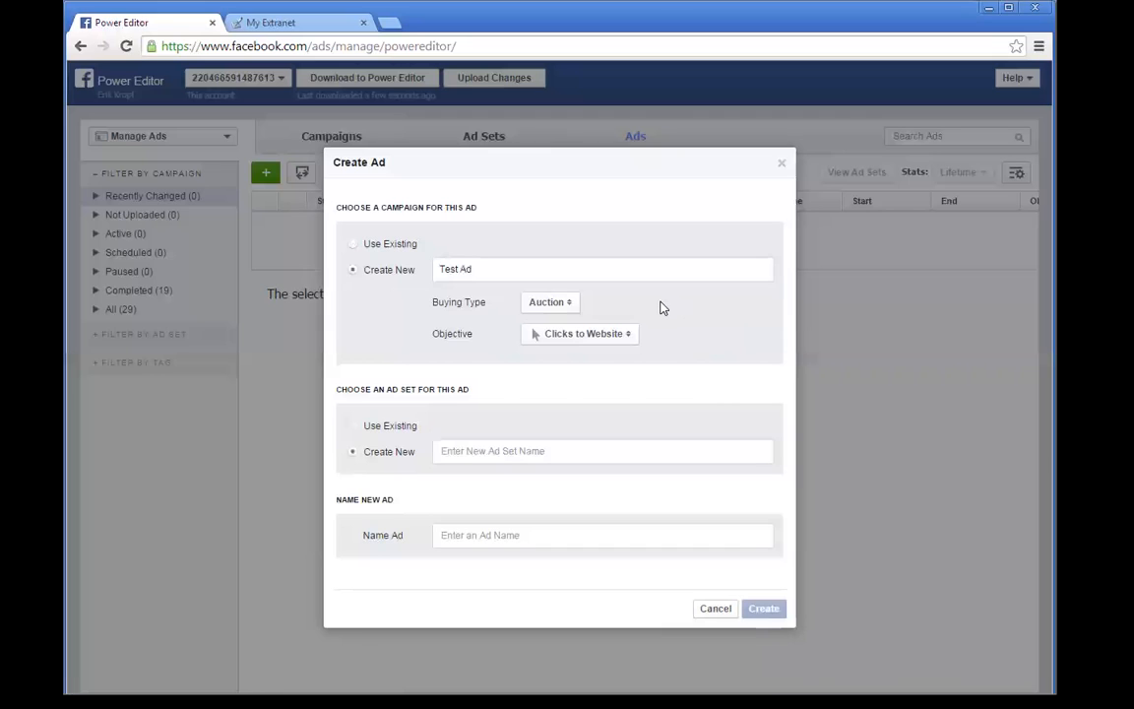
{"action": "left_click", "coordinate": [626, 340]}
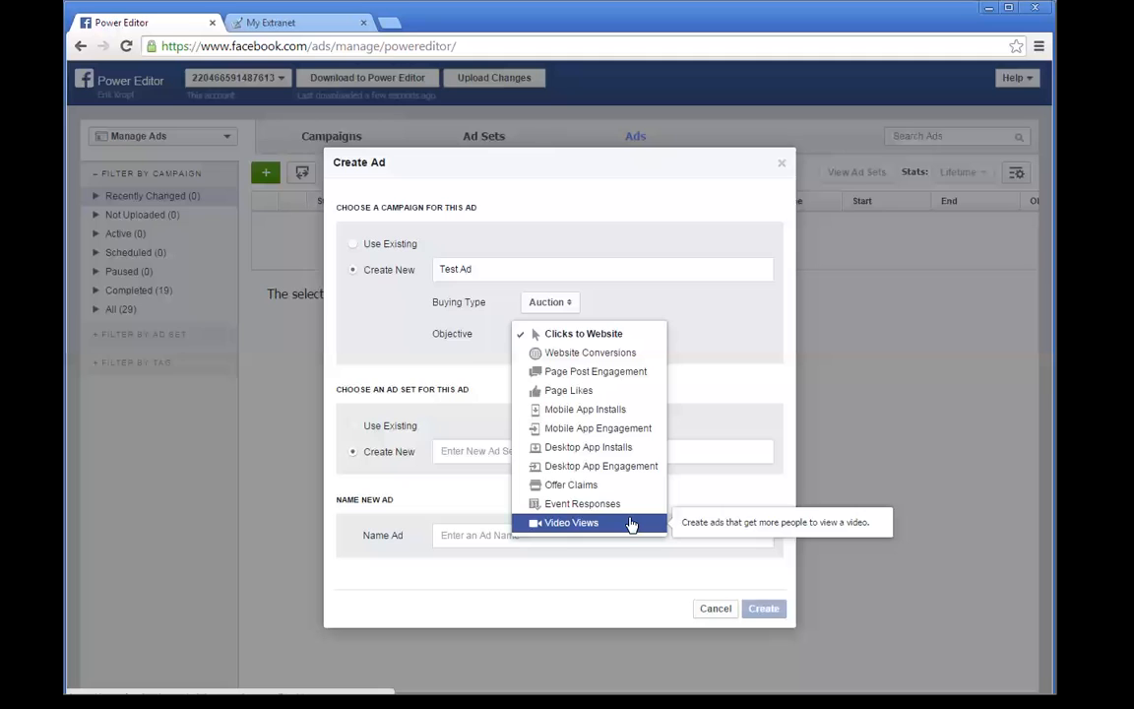
{"action": "left_click", "coordinate": [603, 357]}
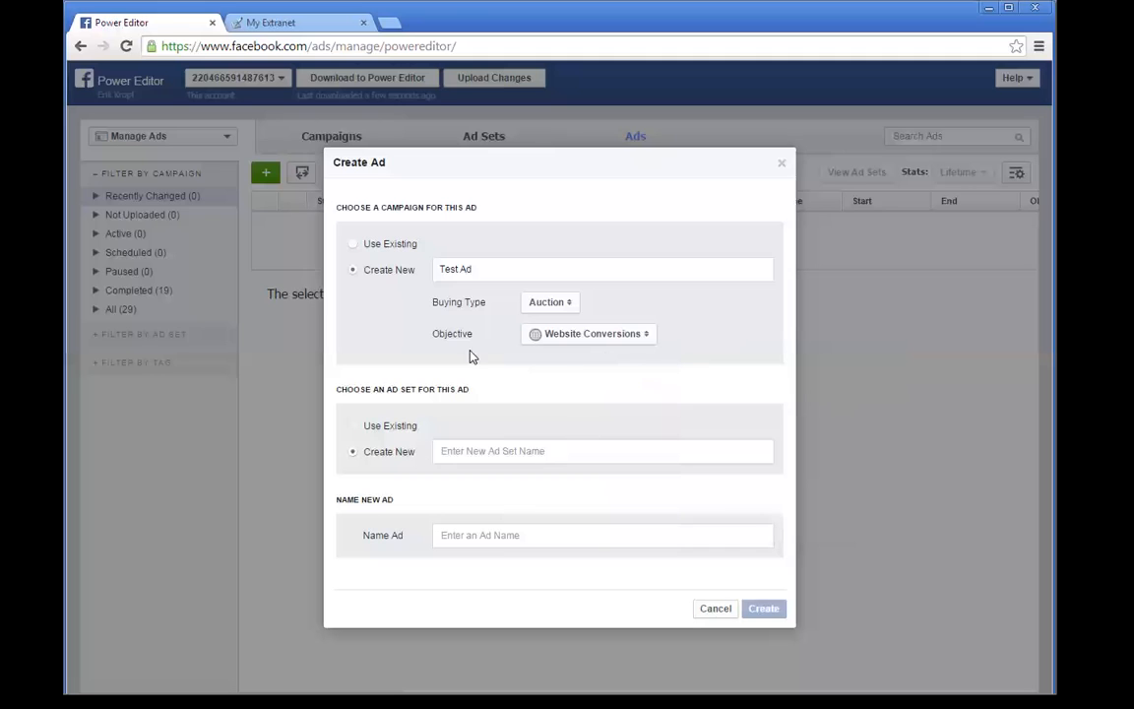
{"action": "left_click_drag", "start_coordinate": [428, 269], "coordinate": [367, 276]}
{"action": "left_click", "coordinate": [547, 274]}
{"action": "left_click_drag", "start_coordinate": [506, 269], "coordinate": [309, 278]}
{"action": "key", "text": "ctrl+v"}
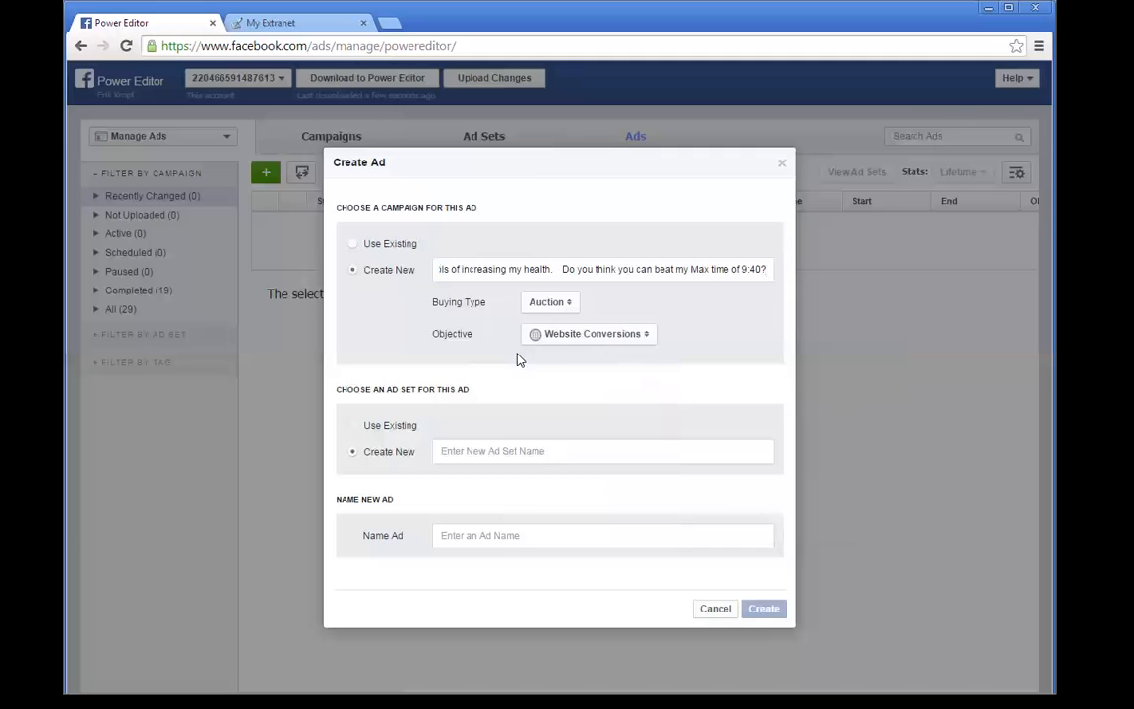
{"action": "triple_click", "coordinate": [523, 264]}
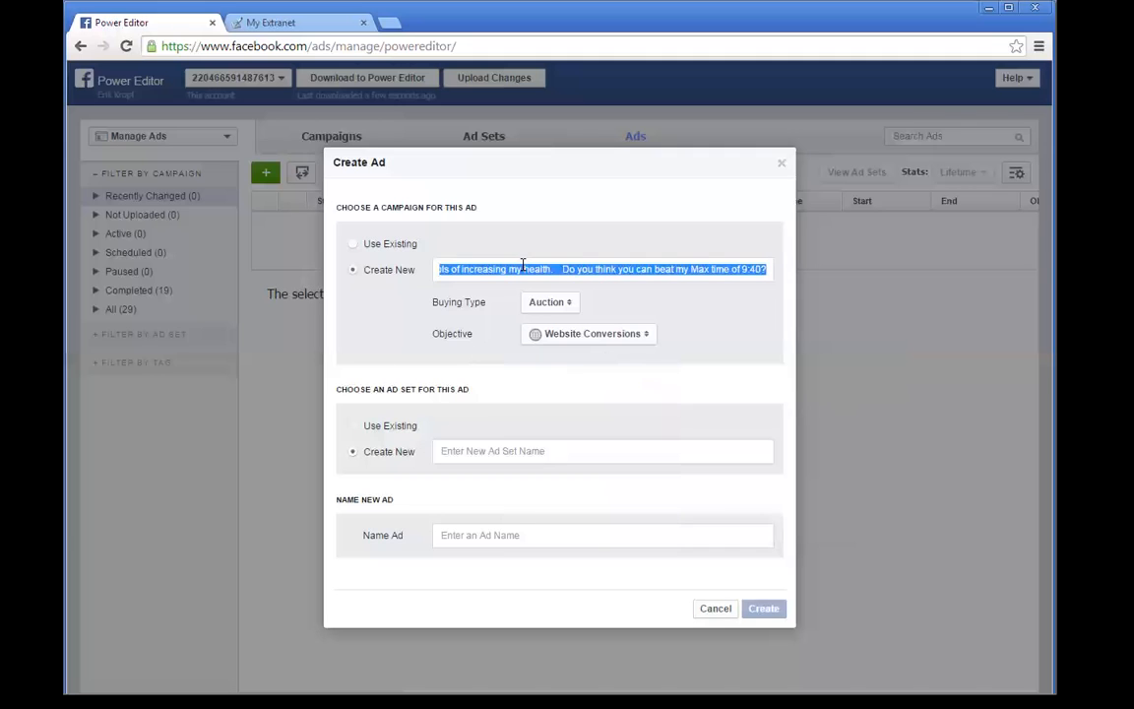
{"action": "key", "text": "BackSpace"}
{"action": "type", "text": "Test Ad"}
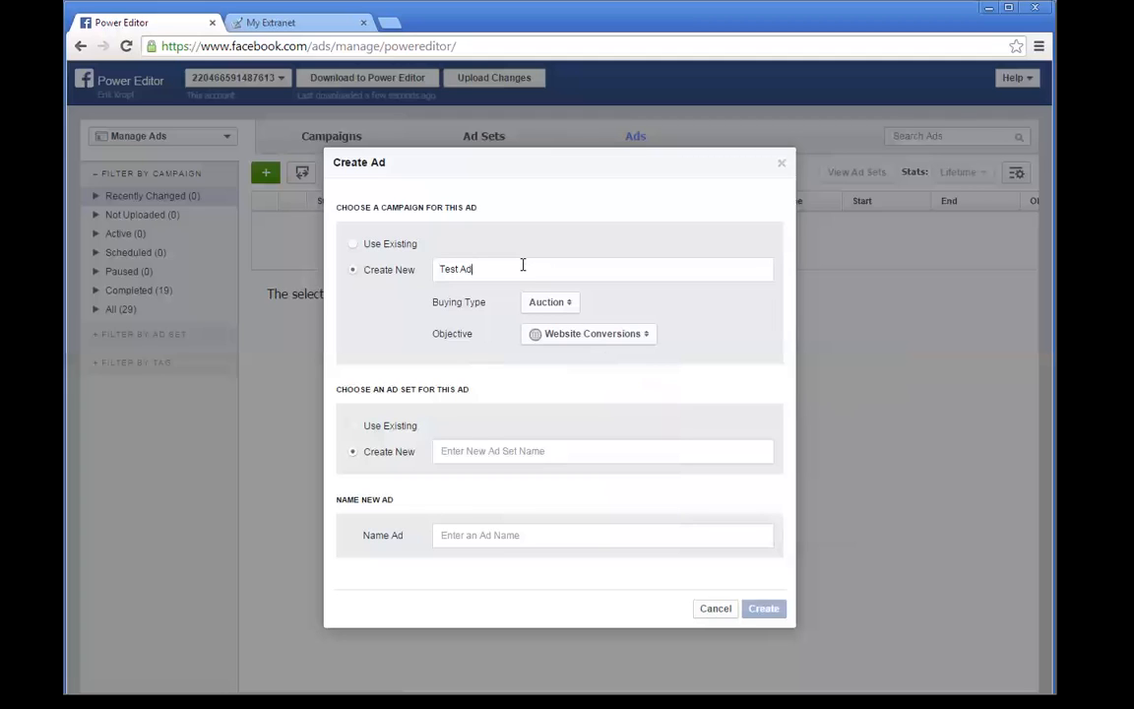
{"action": "triple_click", "coordinate": [522, 264]}
{"action": "key", "text": "BackSpace"}
{"action": "type", "text": "Test Ad"}
Step: Copy the campaign name Test Ad into the new ad set name and the ad name, and create the ad
{"action": "triple_click", "coordinate": [523, 264]}
{"action": "key", "text": "ctrl+c"}
{"action": "left_click", "coordinate": [532, 450]}
{"action": "key", "text": "ctrl+v"}
{"action": "key", "text": "ctrl+v"}
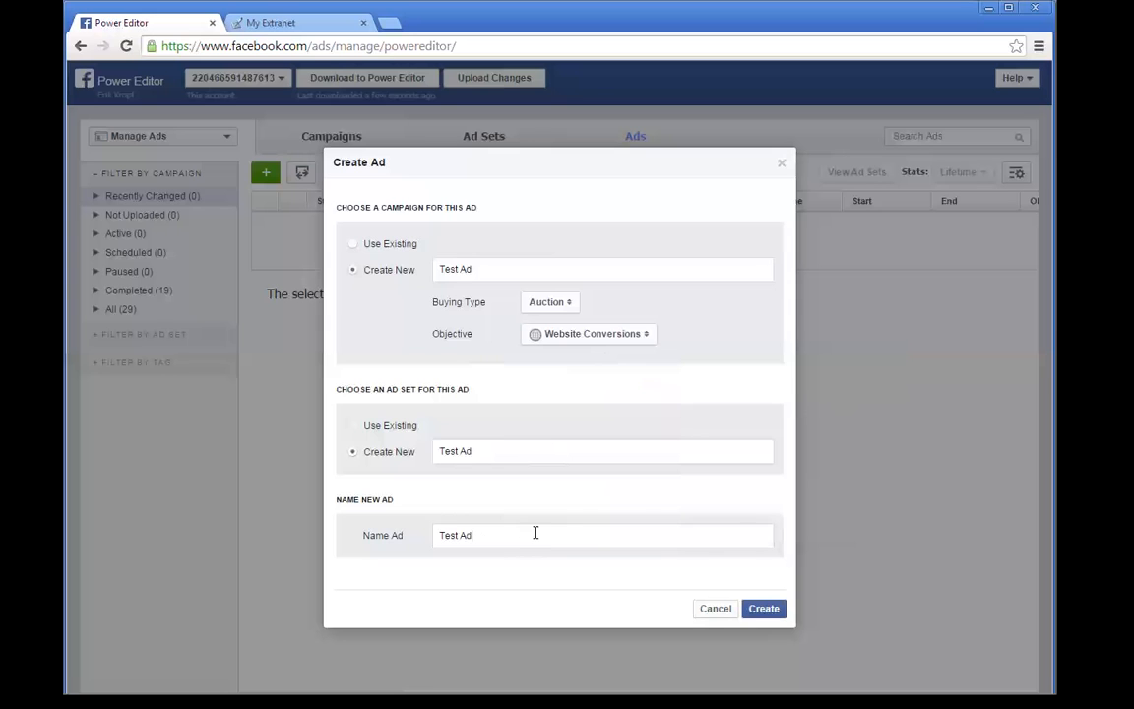
{"action": "left_click", "coordinate": [764, 610]}
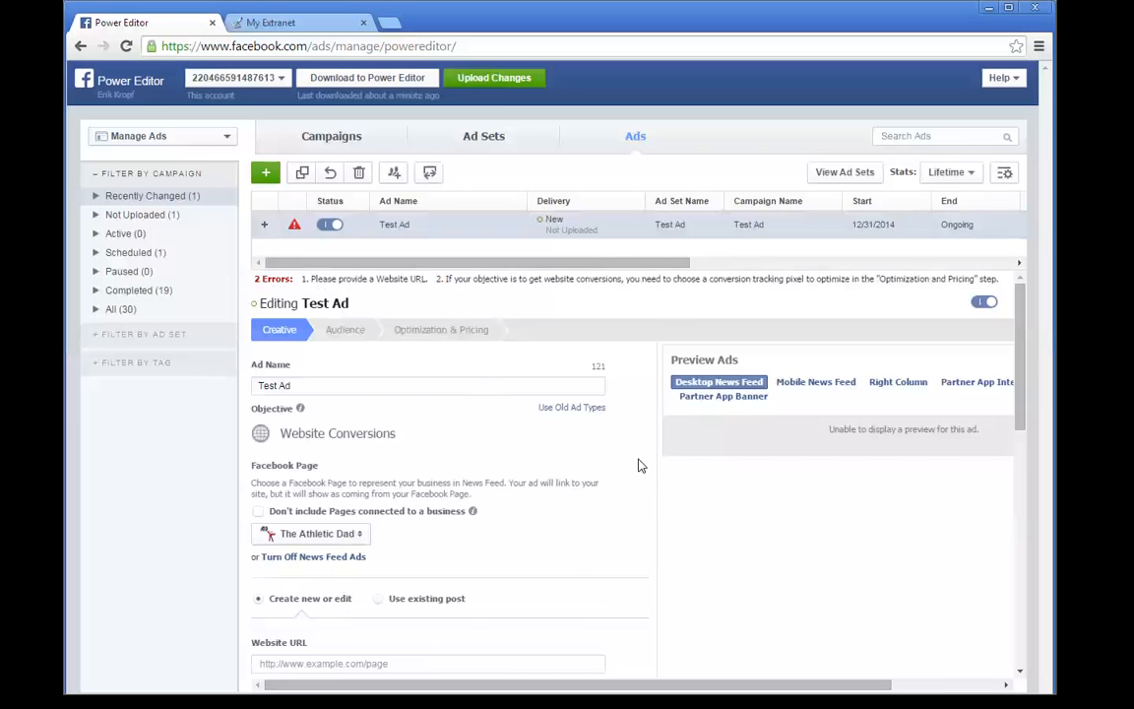
{"action": "scroll", "coordinate": [630, 472], "scroll_direction": "down", "scroll_amount": 2}
{"action": "scroll", "coordinate": [635, 468], "scroll_direction": "up", "scroll_amount": 1}
{"action": "scroll", "coordinate": [635, 469], "scroll_direction": "up", "scroll_amount": 2}
{"action": "scroll", "coordinate": [635, 469], "scroll_direction": "down", "scroll_amount": 4}
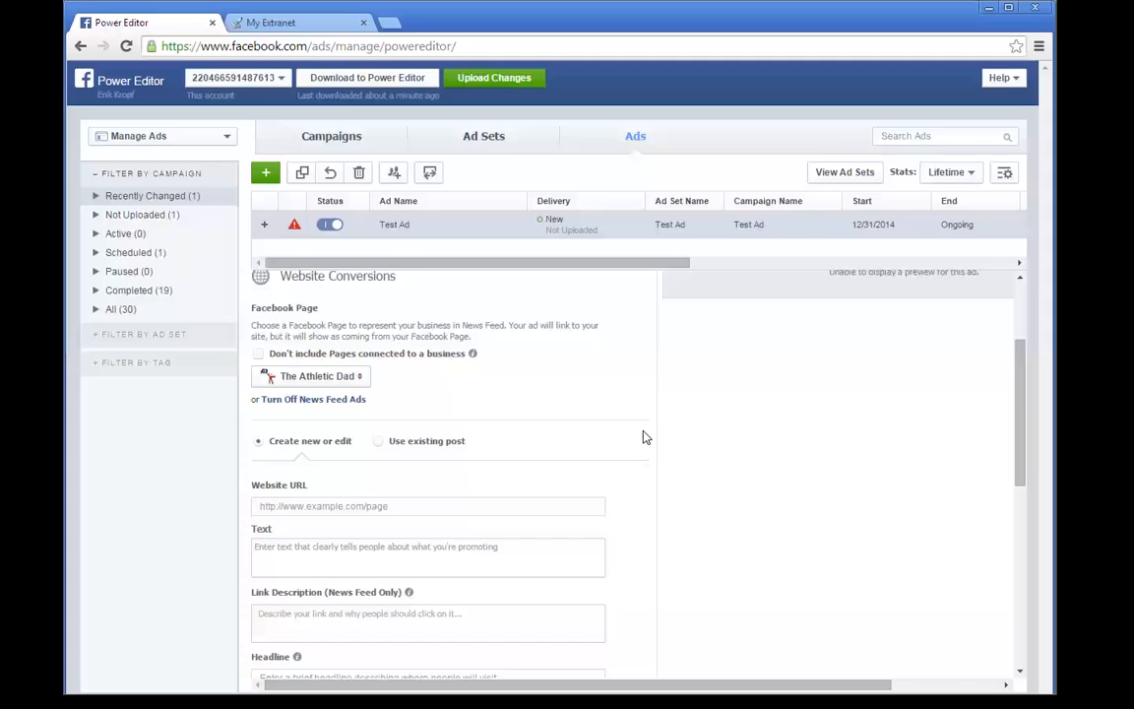
{"action": "left_click", "coordinate": [343, 508]}
{"action": "type", "text": "w"}
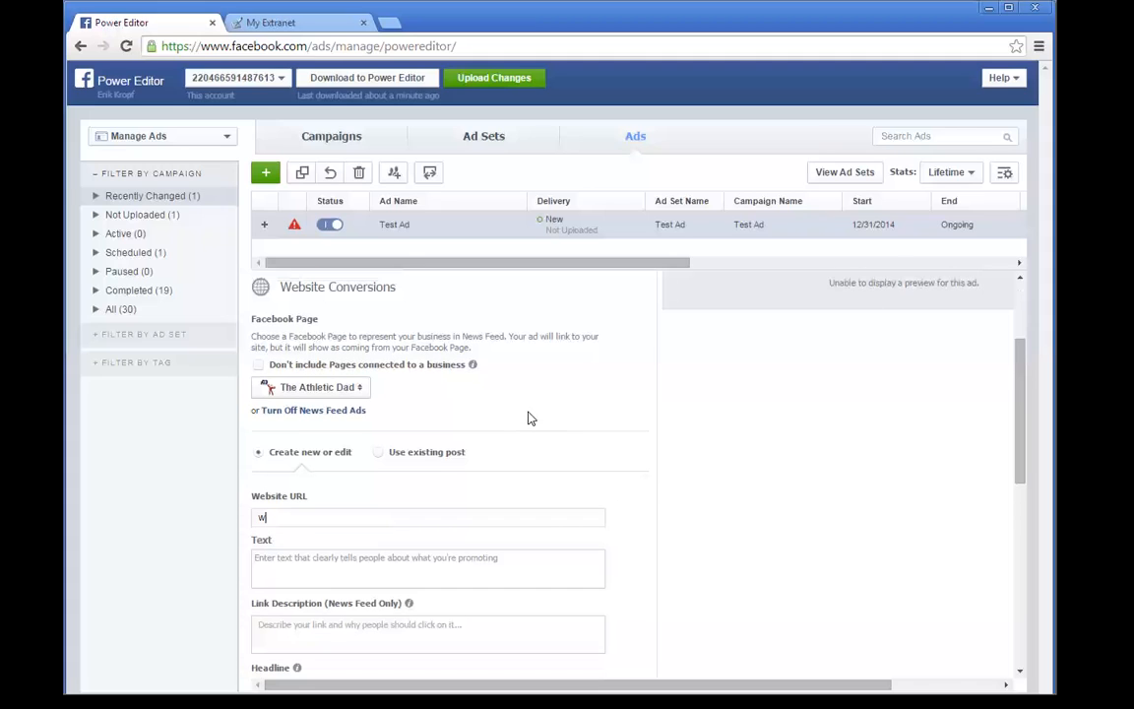
{"action": "type", "text": "ww.t"}
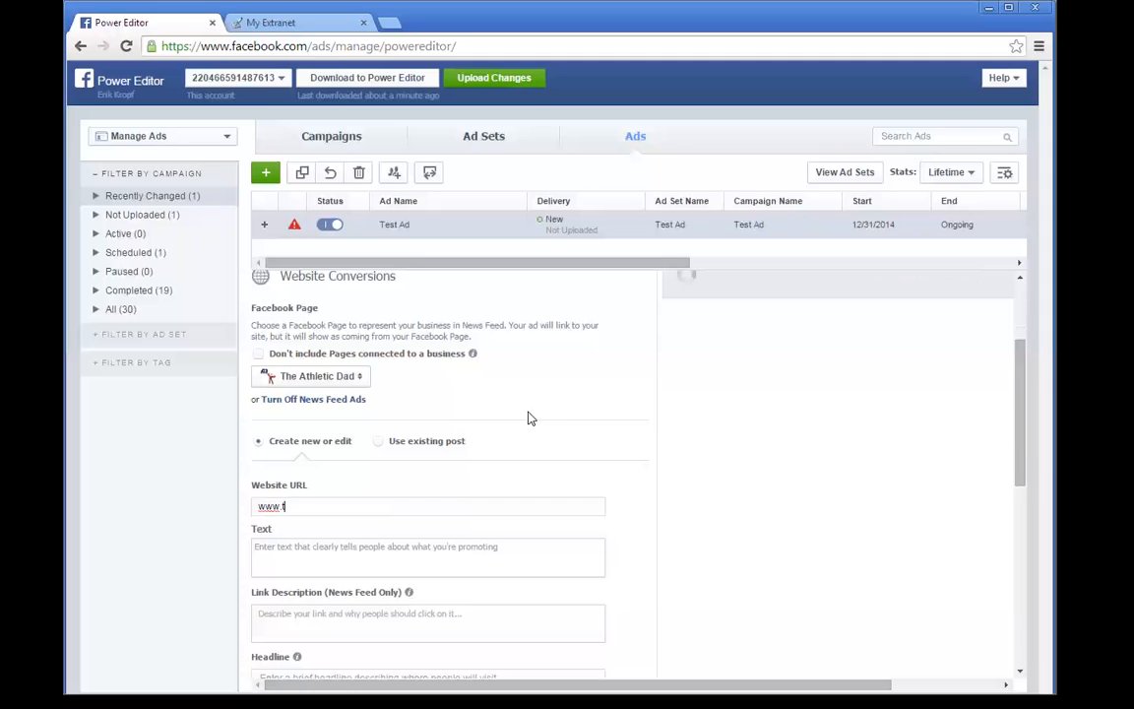
{"action": "type", "text": "heathleticdad.com"}
{"action": "left_click", "coordinate": [374, 552]}
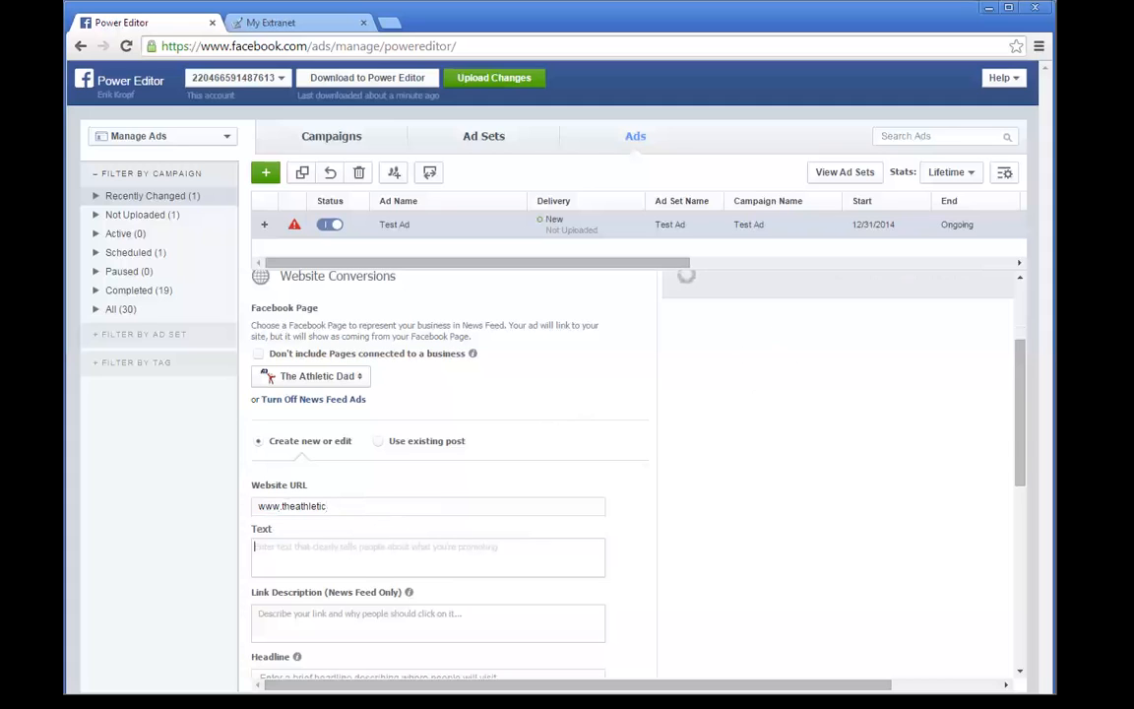
{"action": "scroll", "coordinate": [1021, 336], "scroll_direction": "up", "scroll_amount": 3}
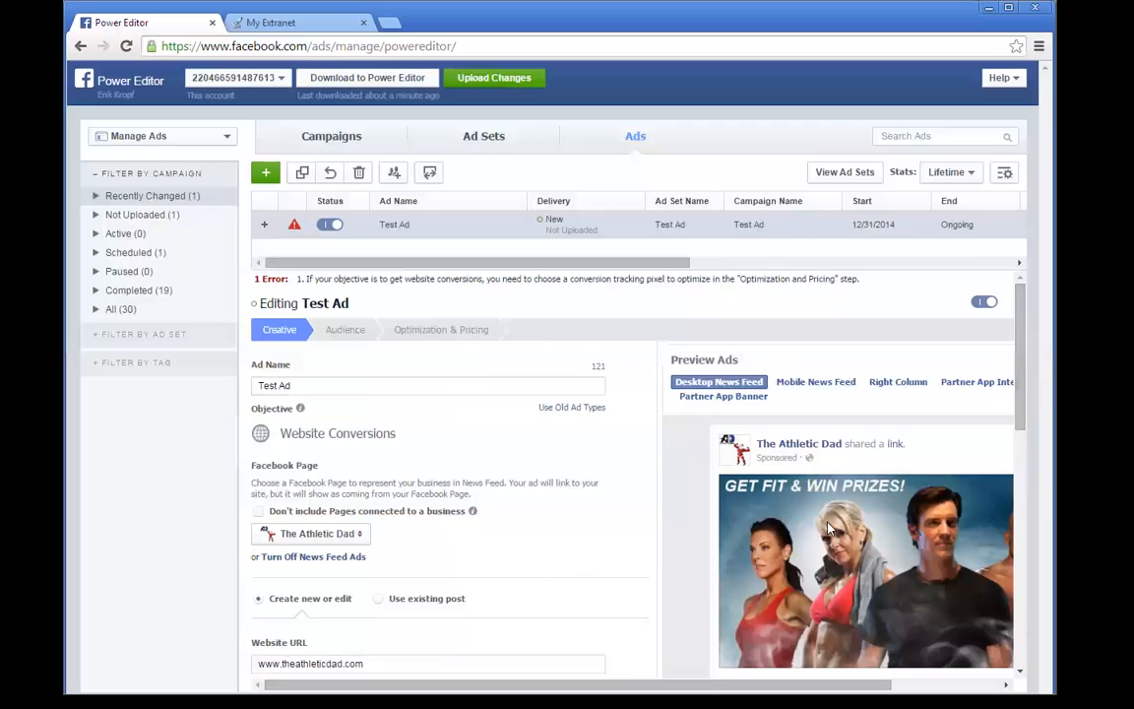
{"action": "scroll", "coordinate": [1020, 395], "scroll_direction": "down", "scroll_amount": 3}
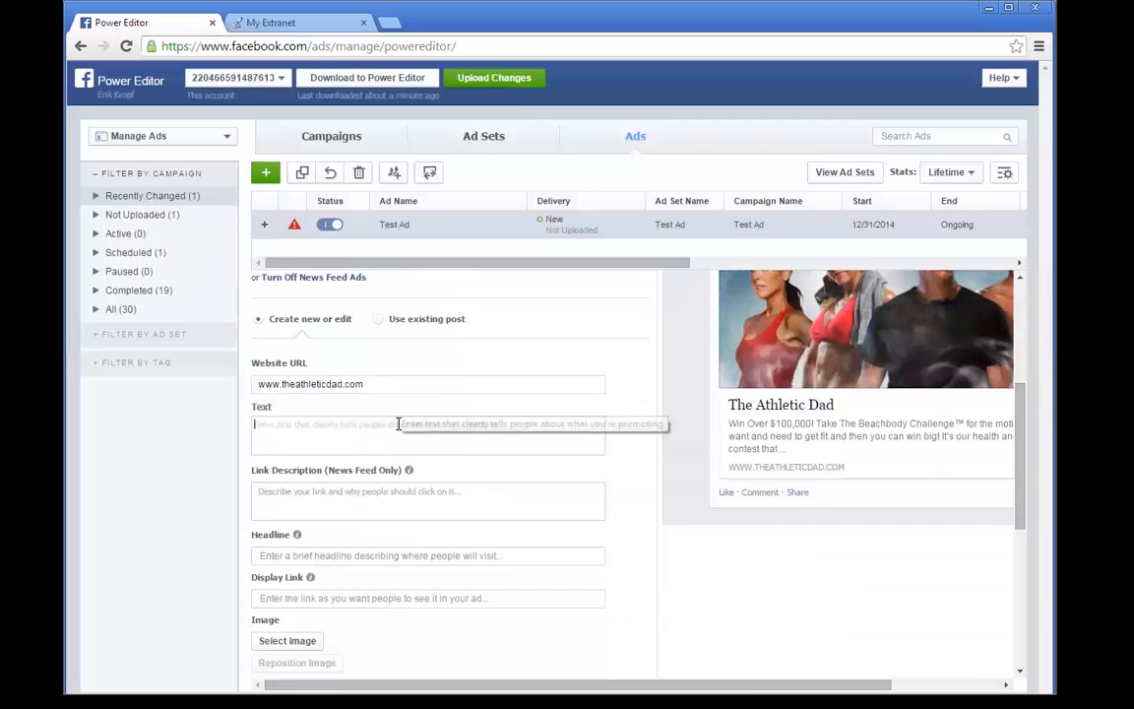
Step: Enter the ad text "Hello and I want to help. Blah Blah Blah...." and check it in the news feed preview
{"action": "type", "text": "Hee"}
{"action": "key", "text": "BackSpace"}
{"action": "key", "text": "BackSpace"}
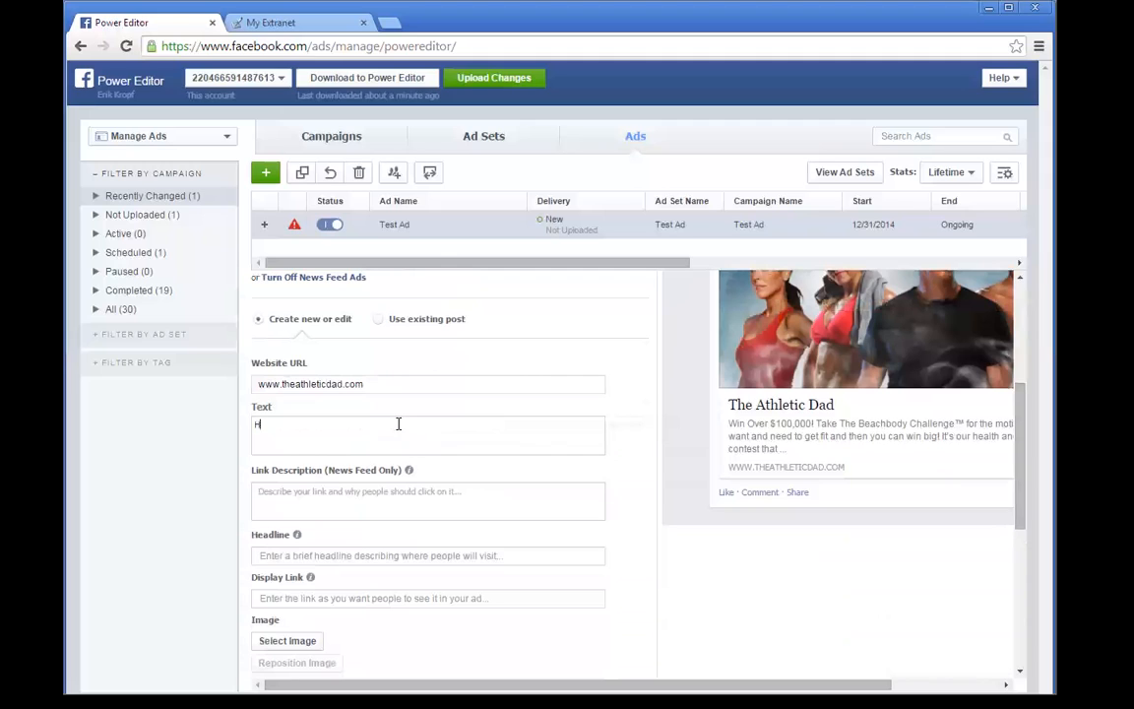
{"action": "type", "text": "ello and "}
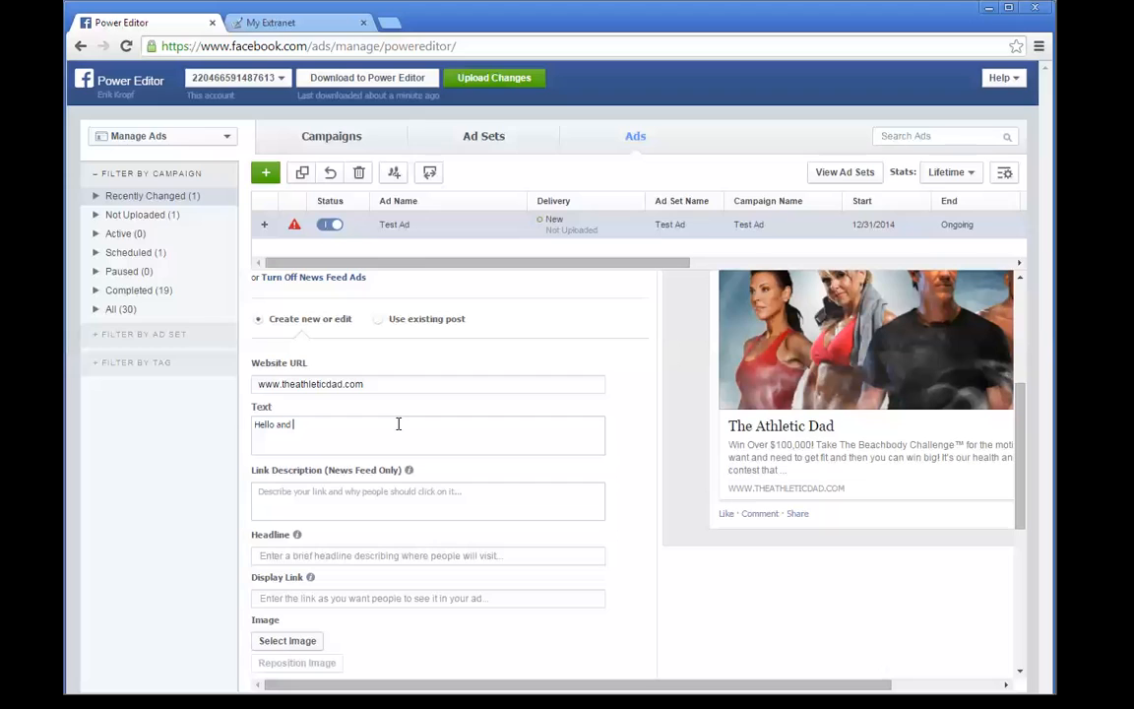
{"action": "type", "text": "I want to help. Blag"}
{"action": "key", "text": "BackSpace"}
{"action": "key", "text": "BackSpace"}
{"action": "type", "text": "Blah Blah..."}
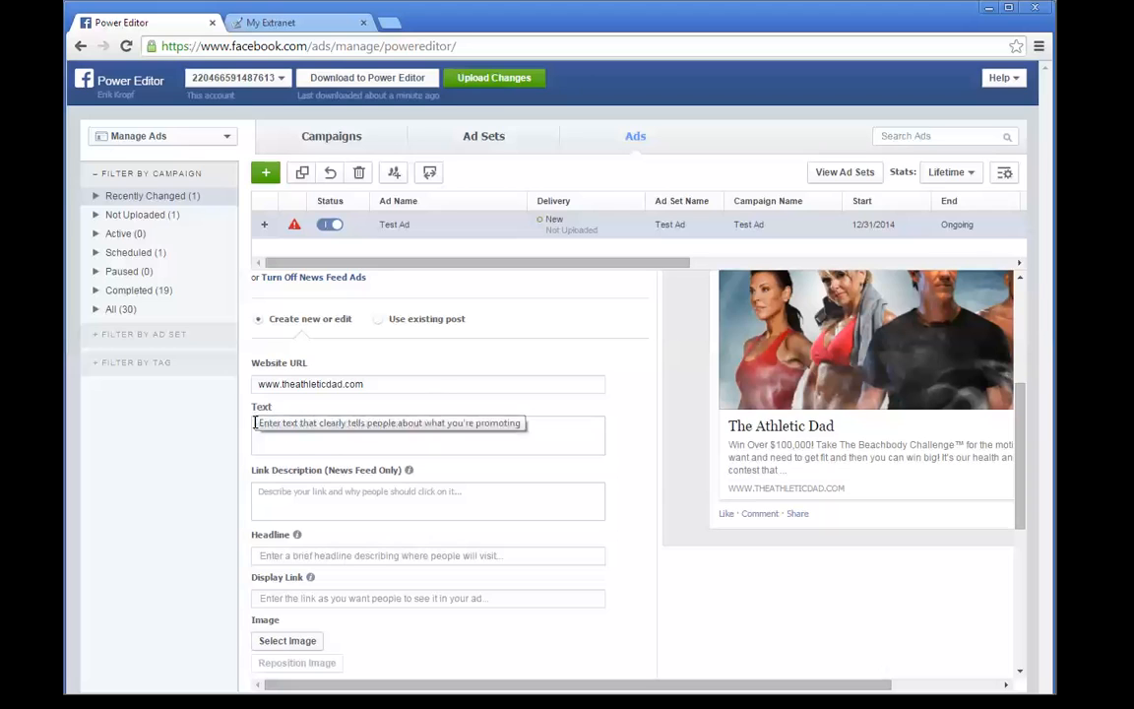
{"action": "left_click", "coordinate": [301, 439]}
{"action": "type", "text": "Hello and I want to help.  Blah Blah Blah...."}
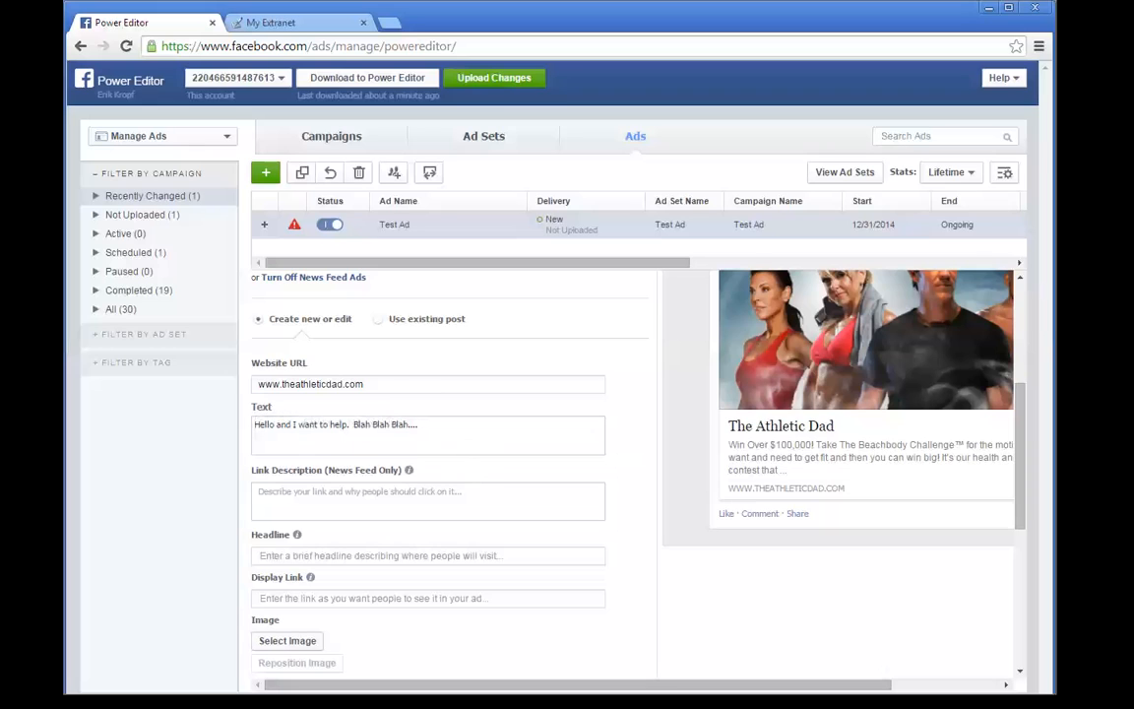
{"action": "scroll", "coordinate": [920, 355], "scroll_direction": "up", "scroll_amount": 3}
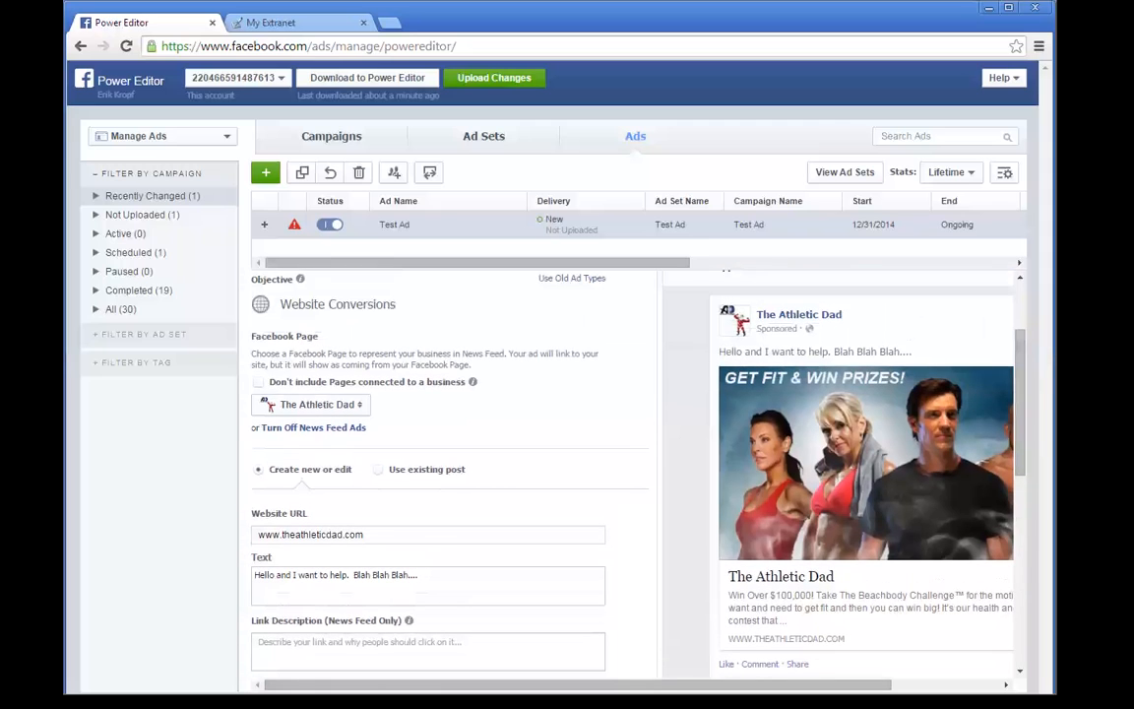
Step: Try "Help Me" as the ad's headline and clear the headline again
{"action": "scroll", "coordinate": [1020, 495], "scroll_direction": "down", "scroll_amount": 1}
{"action": "scroll", "coordinate": [917, 439], "scroll_direction": "down", "scroll_amount": 3}
{"action": "scroll", "coordinate": [919, 418], "scroll_direction": "up", "scroll_amount": 1}
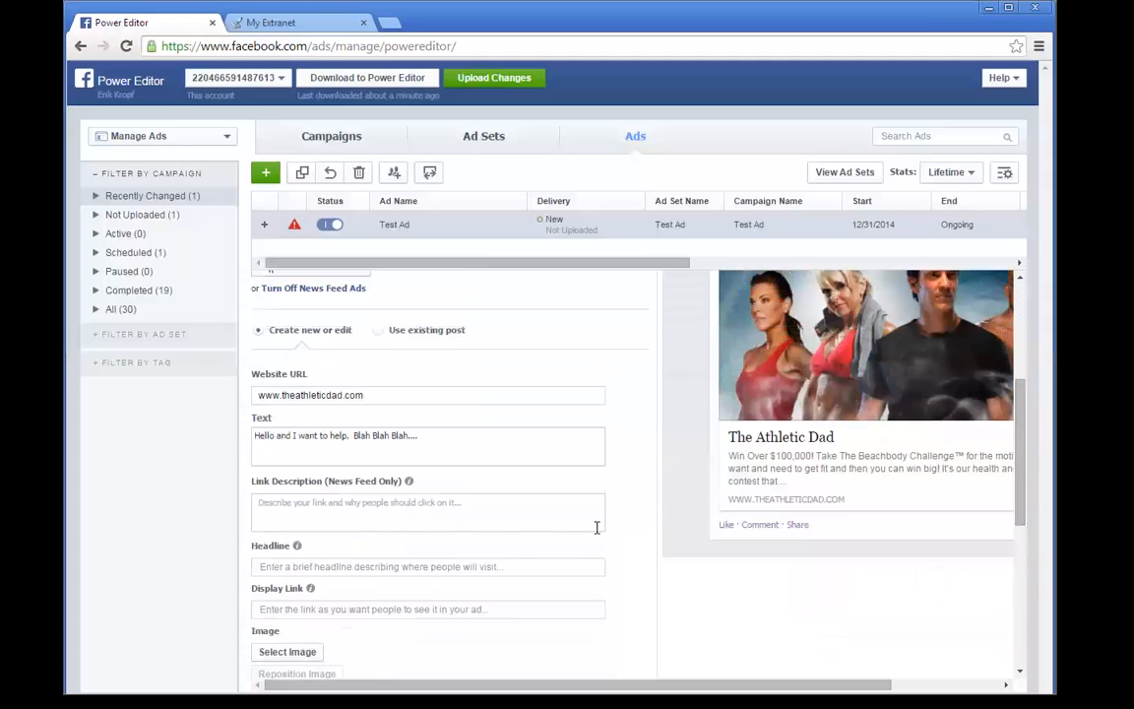
{"action": "left_click", "coordinate": [310, 566]}
{"action": "type", "text": "Help Me"}
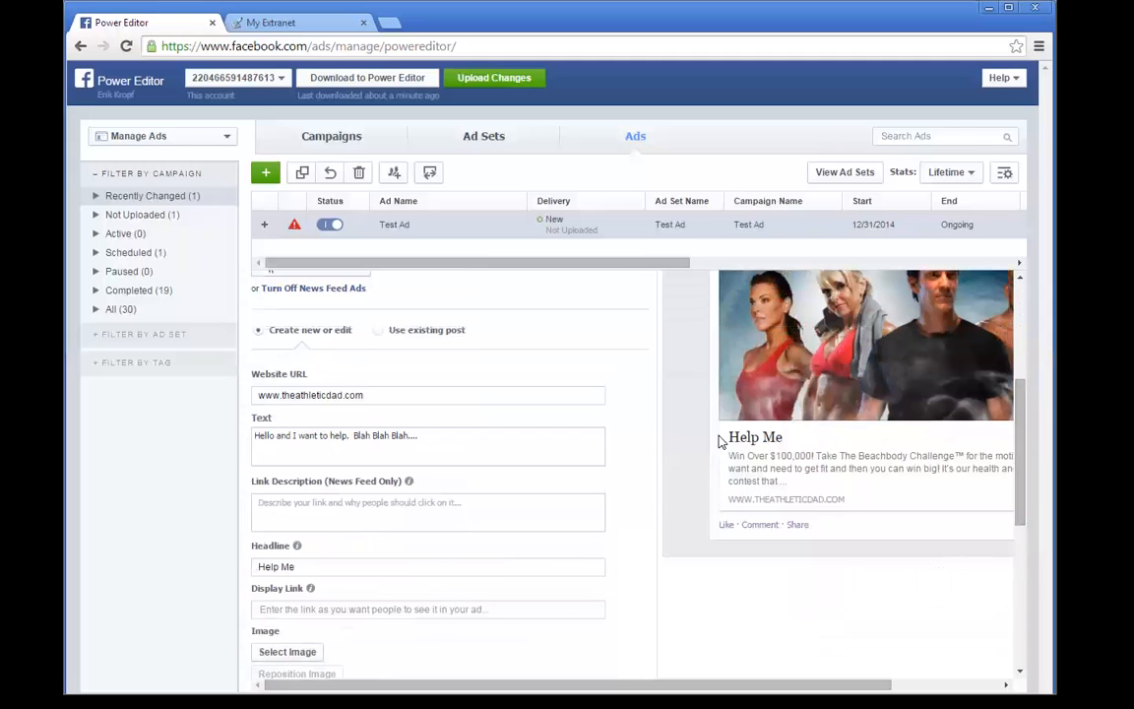
{"action": "left_click_drag", "start_coordinate": [299, 565], "coordinate": [111, 563]}
{"action": "key", "text": "BackSpace"}
{"action": "triple_click", "coordinate": [631, 598]}
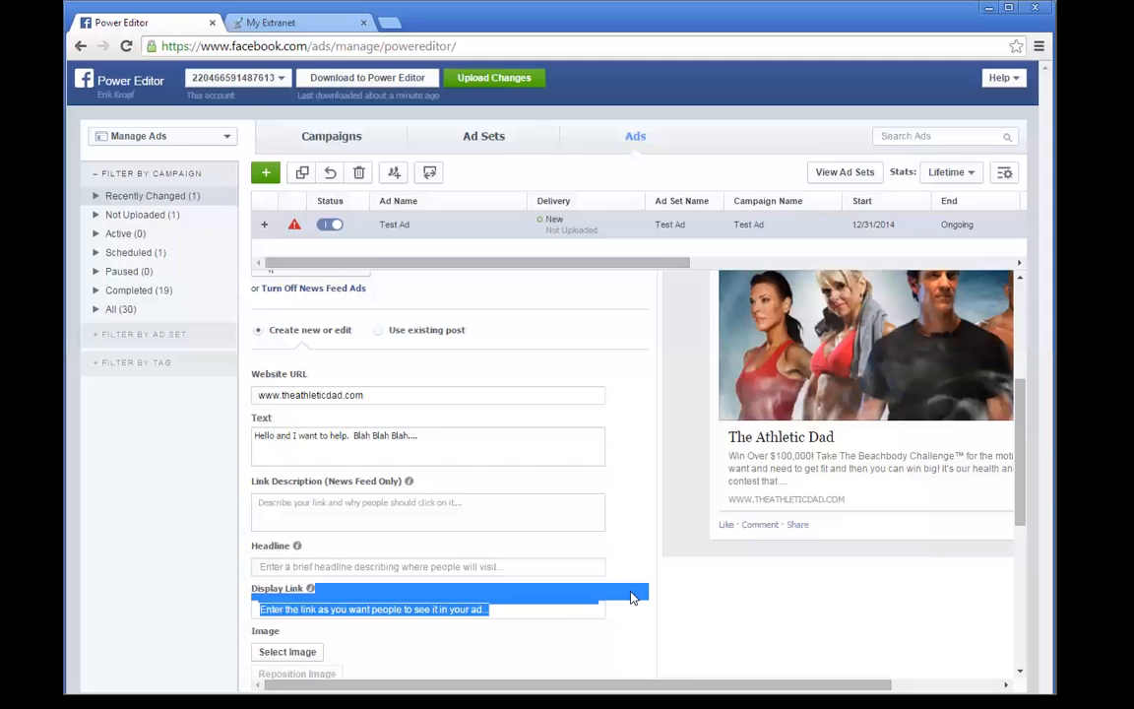
{"action": "left_click", "coordinate": [646, 540]}
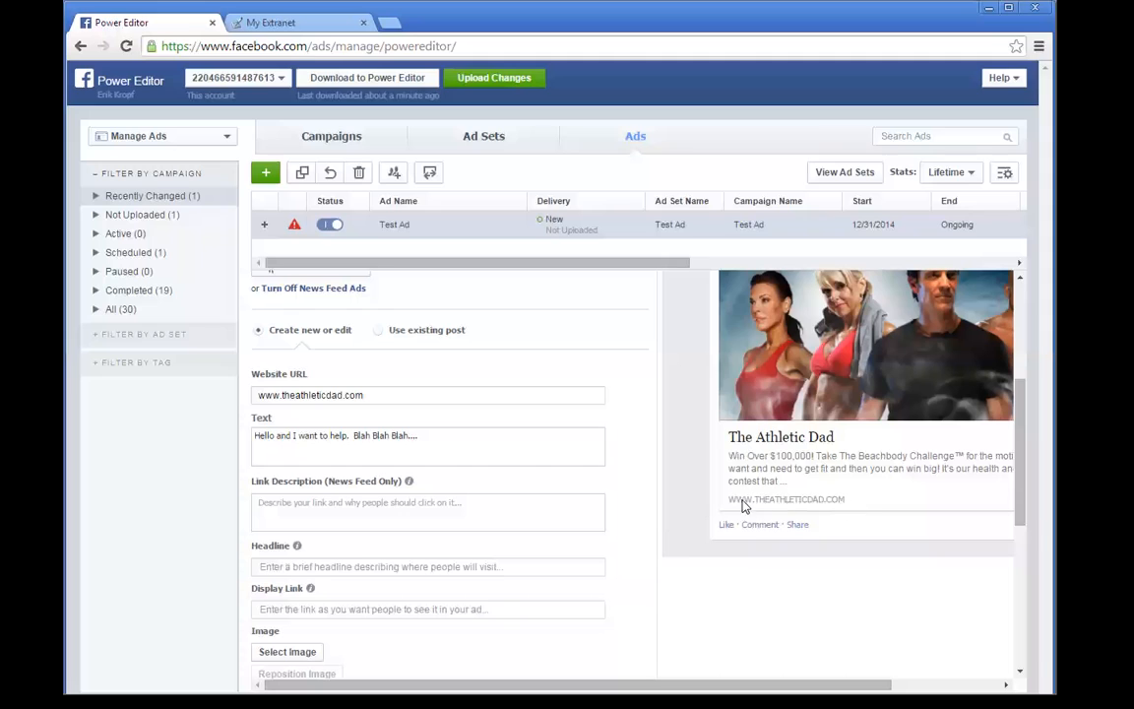
Step: Use the library image of the tied-up mother with her children as the ad image and check the preview
{"action": "left_click_drag", "start_coordinate": [1020, 453], "coordinate": [1020, 450]}
{"action": "left_click", "coordinate": [298, 663]}
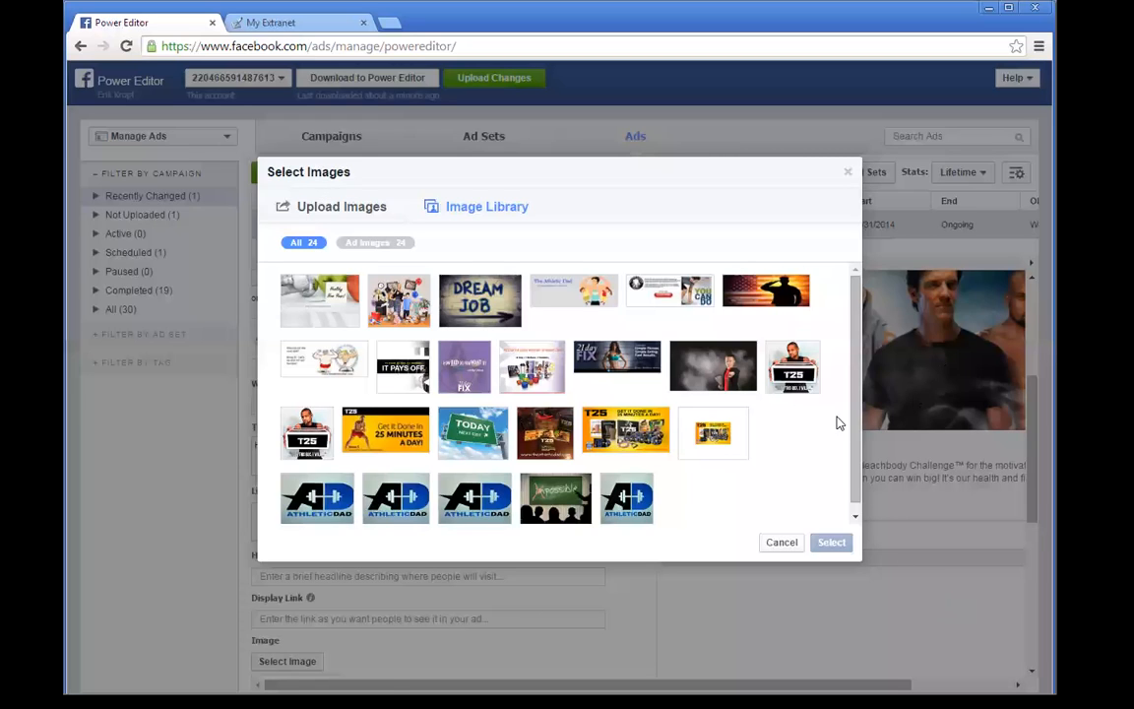
{"action": "left_click", "coordinate": [315, 309]}
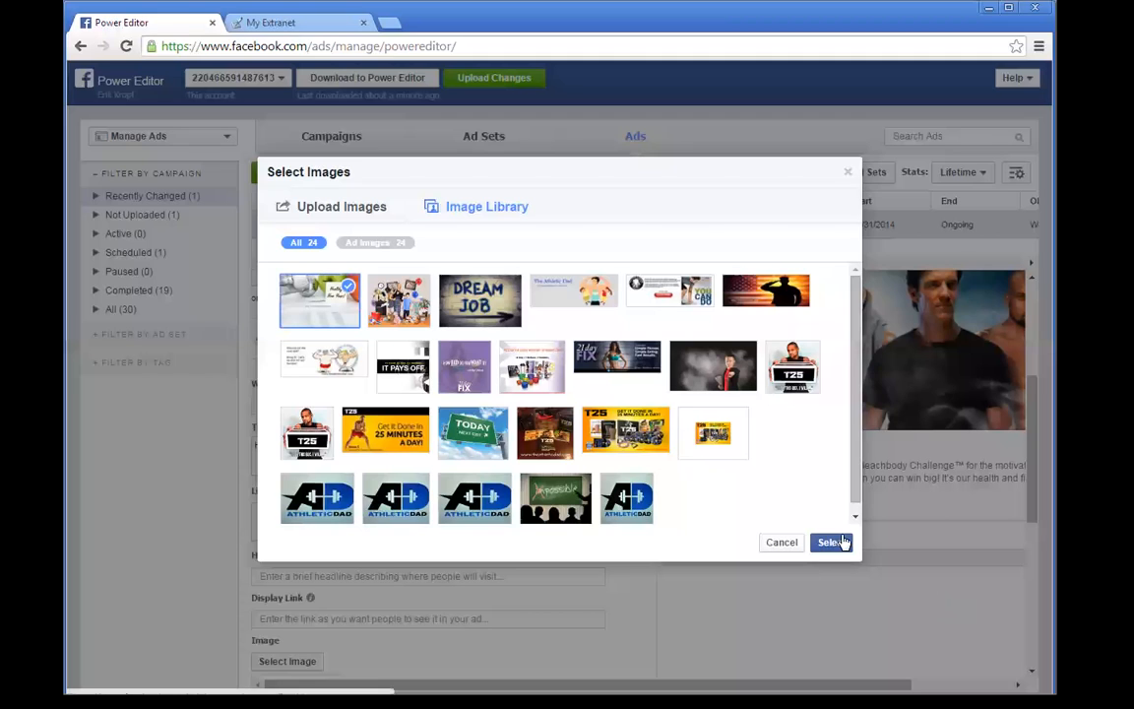
{"action": "left_click", "coordinate": [372, 287]}
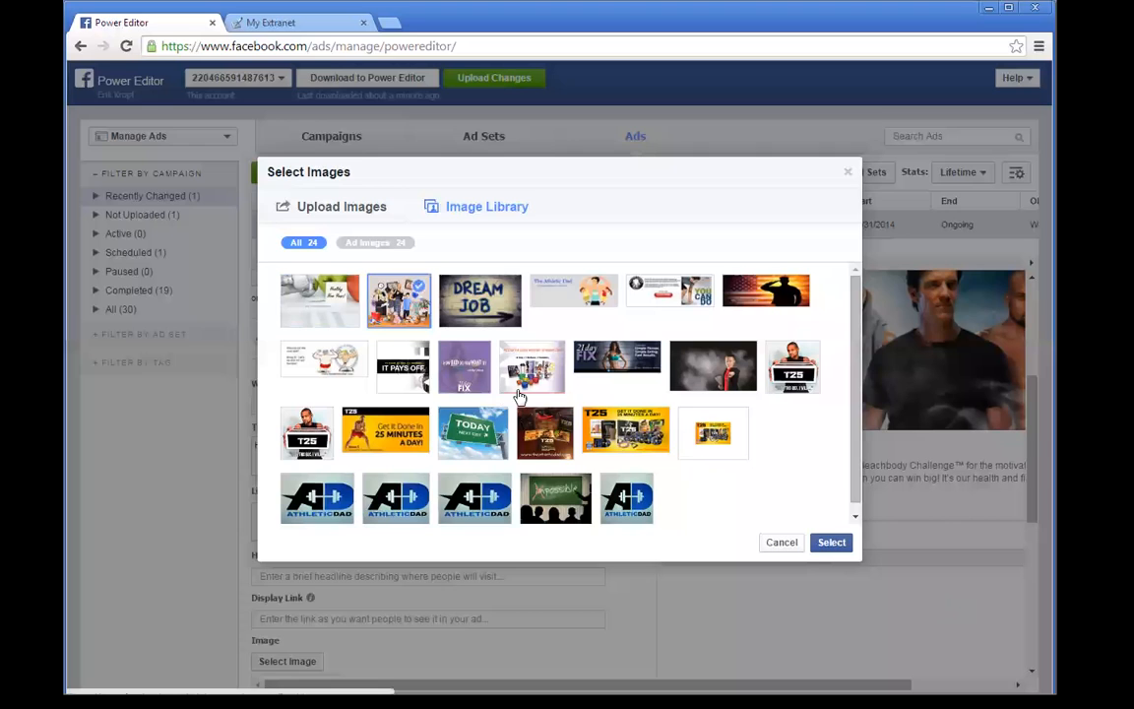
{"action": "left_click", "coordinate": [835, 543]}
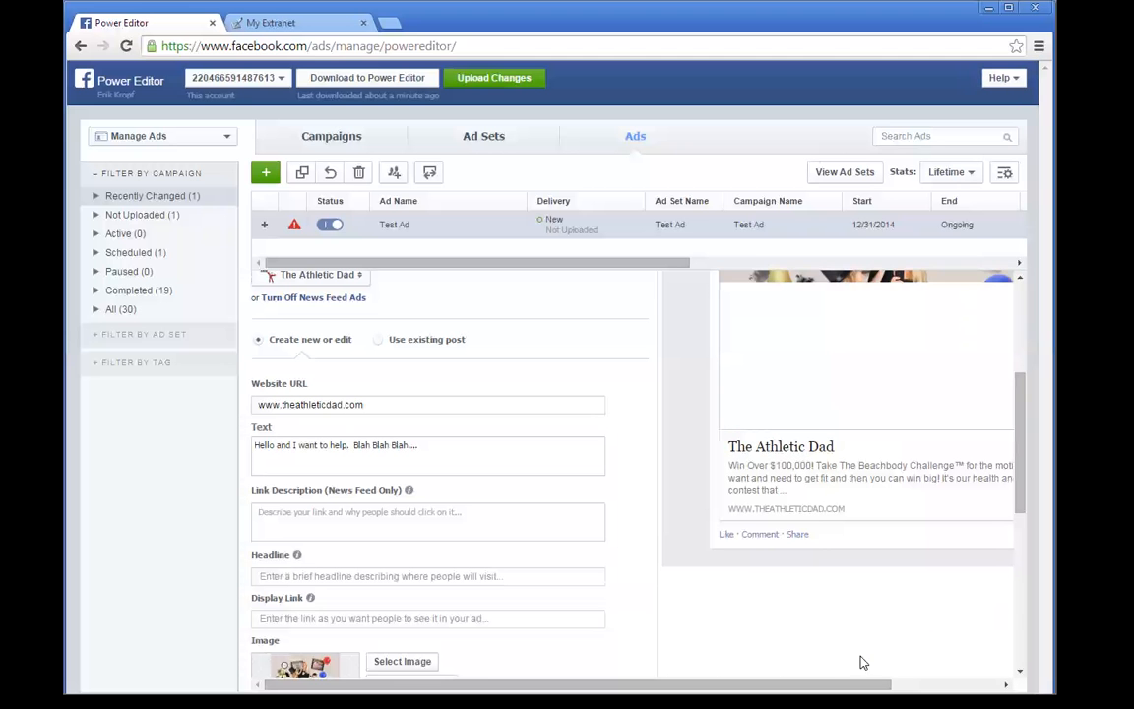
{"action": "scroll", "coordinate": [1022, 446], "scroll_direction": "up", "scroll_amount": 2}
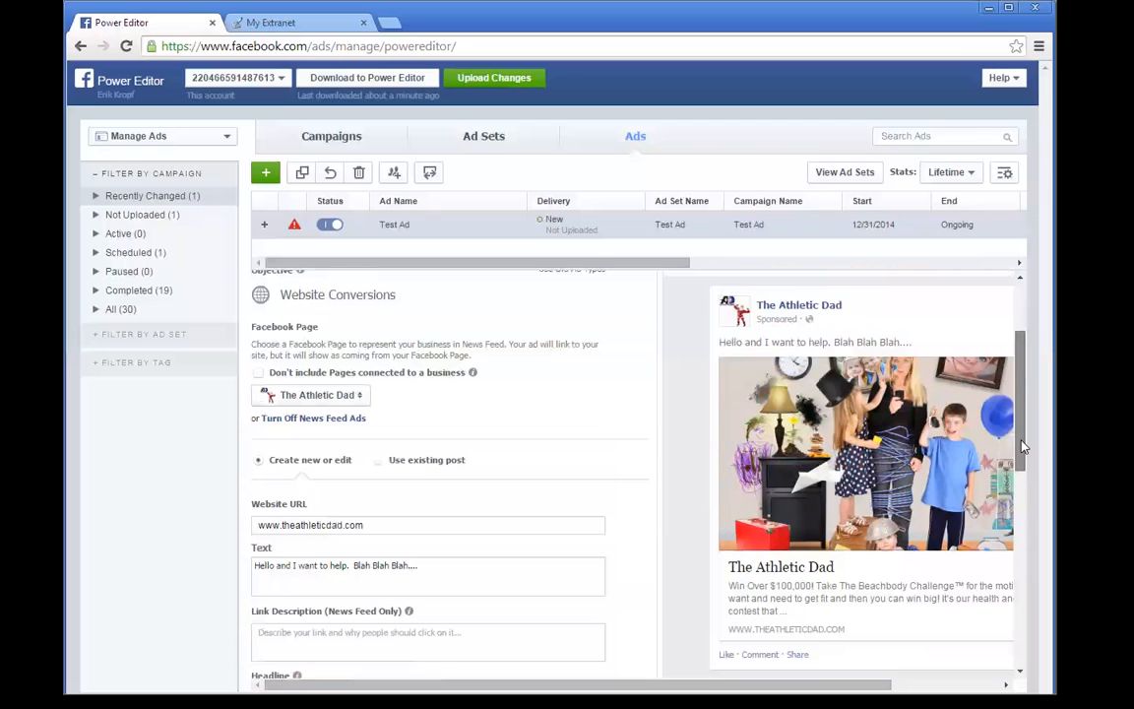
Step: Reposition the ad image so the crop takes in the wall pictures and the red balloon, and check the preview
{"action": "scroll", "coordinate": [1022, 446], "scroll_direction": "down", "scroll_amount": 3}
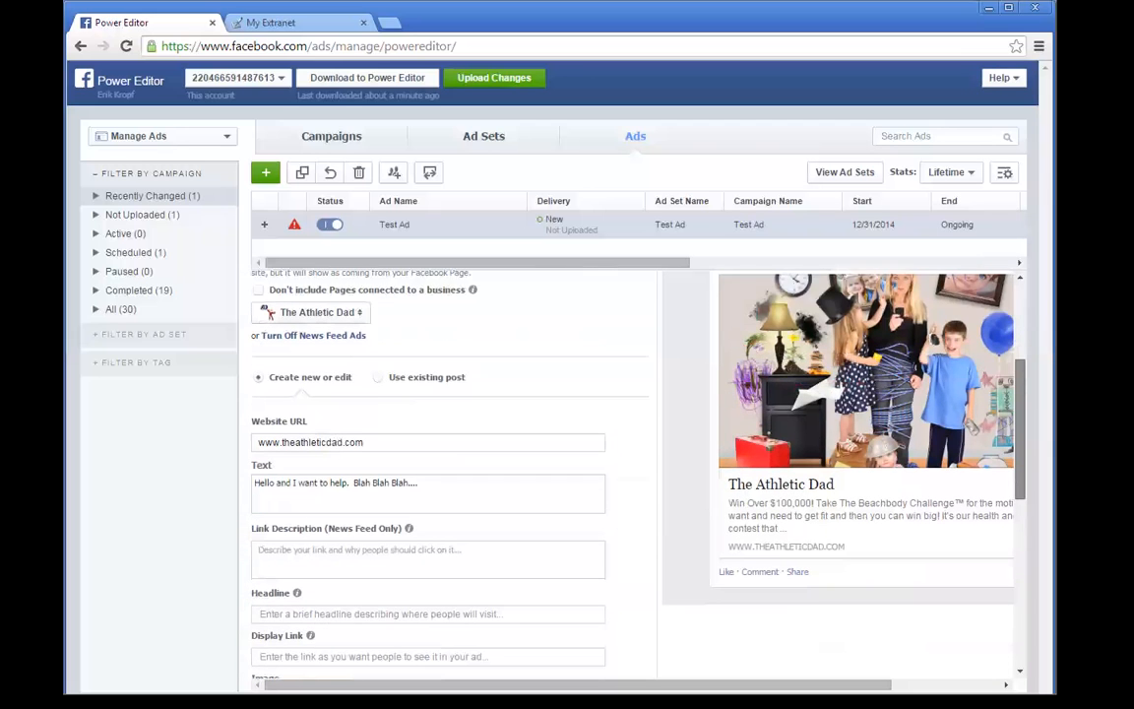
{"action": "scroll", "coordinate": [355, 591], "scroll_direction": "down", "scroll_amount": 1}
{"action": "left_click", "coordinate": [411, 626]}
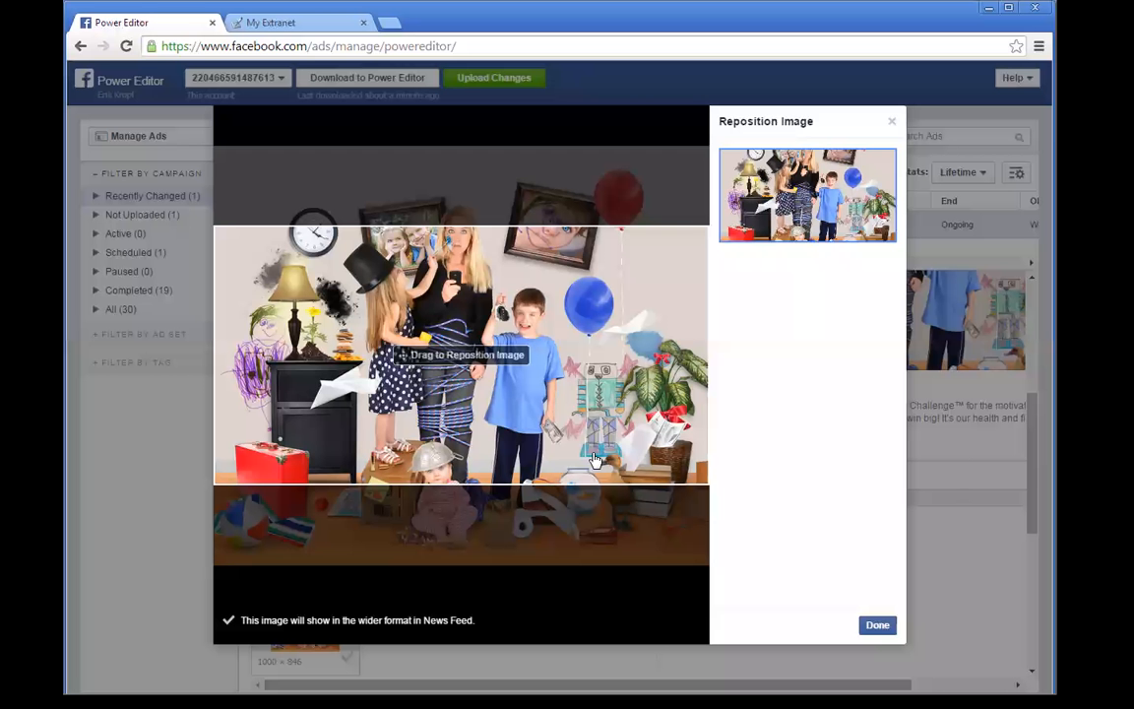
{"action": "left_click_drag", "start_coordinate": [540, 374], "coordinate": [600, 422]}
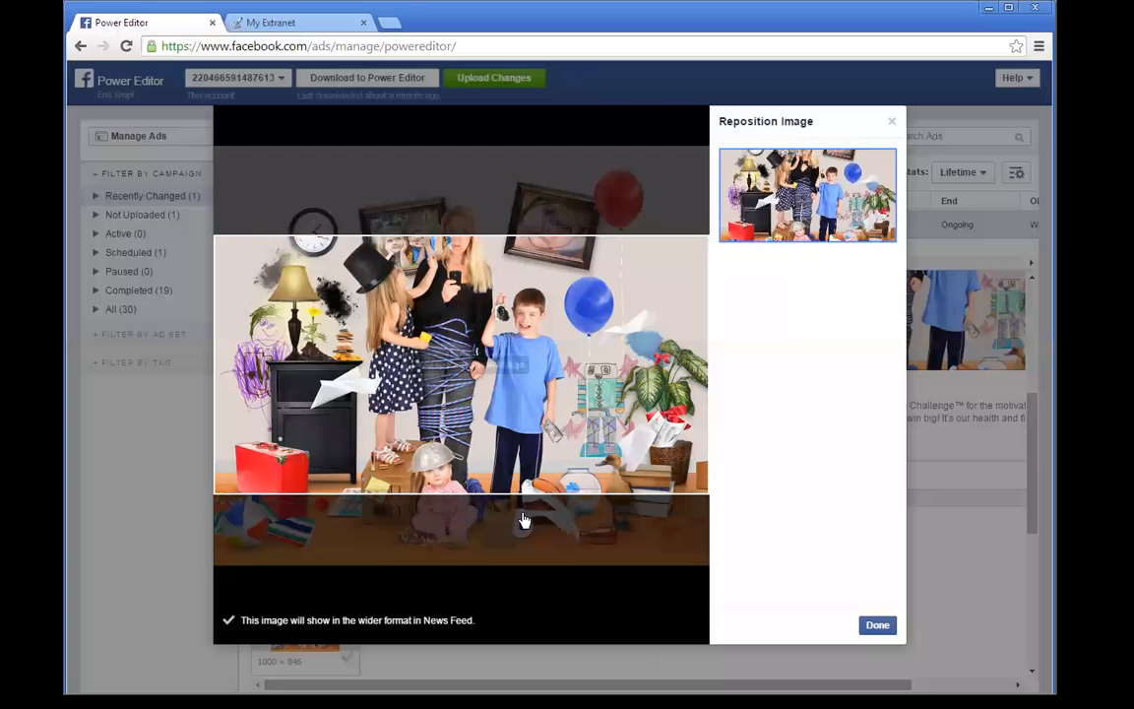
{"action": "left_click_drag", "start_coordinate": [525, 500], "coordinate": [524, 434]}
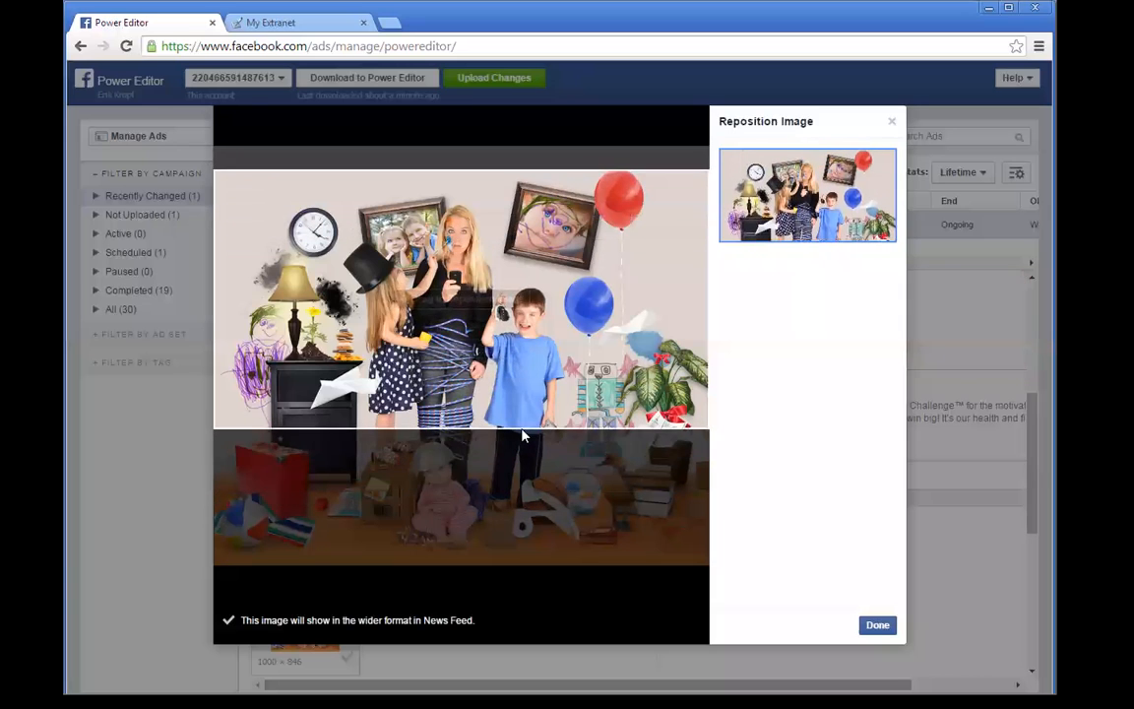
{"action": "left_click", "coordinate": [877, 626]}
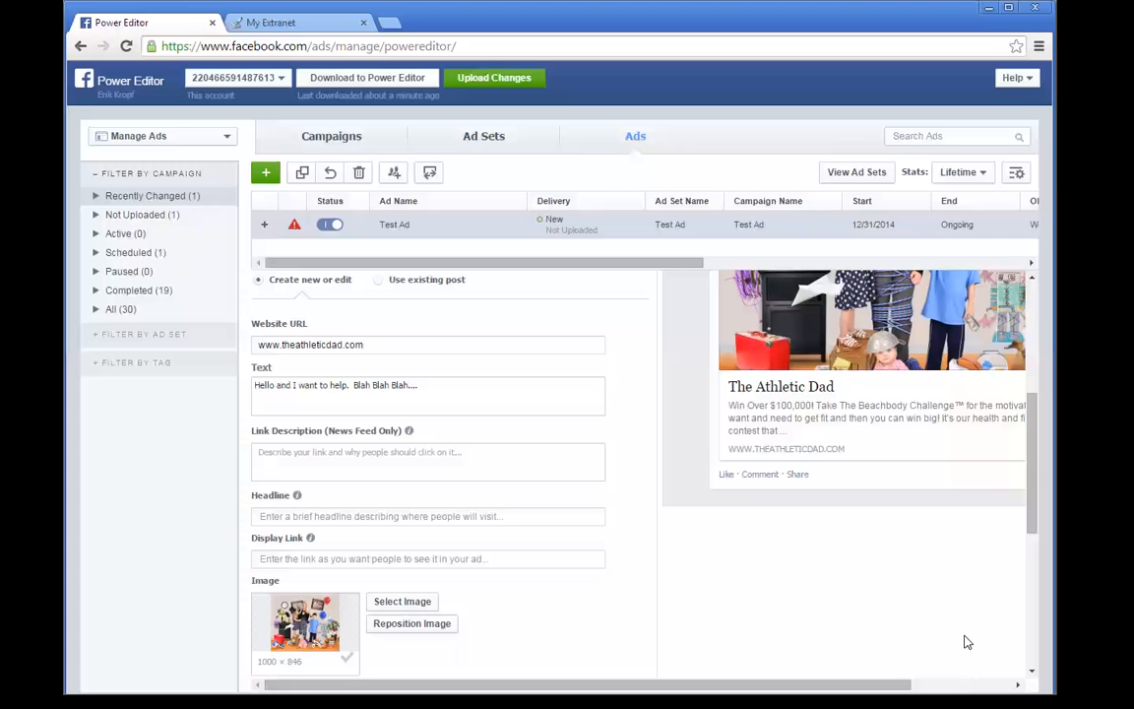
{"action": "scroll", "coordinate": [1007, 448], "scroll_direction": "up", "scroll_amount": 2}
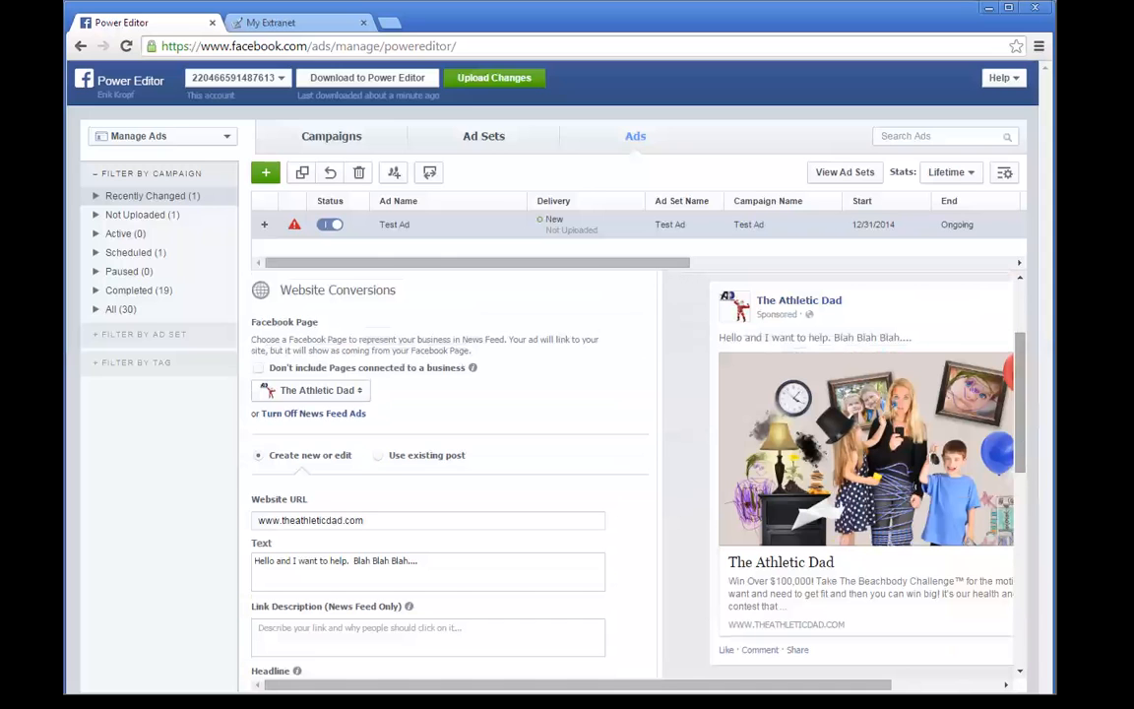
Step: Set the ad's call to action to Learn More
{"action": "scroll", "coordinate": [635, 473], "scroll_direction": "down", "scroll_amount": 4}
{"action": "scroll", "coordinate": [445, 582], "scroll_direction": "down", "scroll_amount": 1}
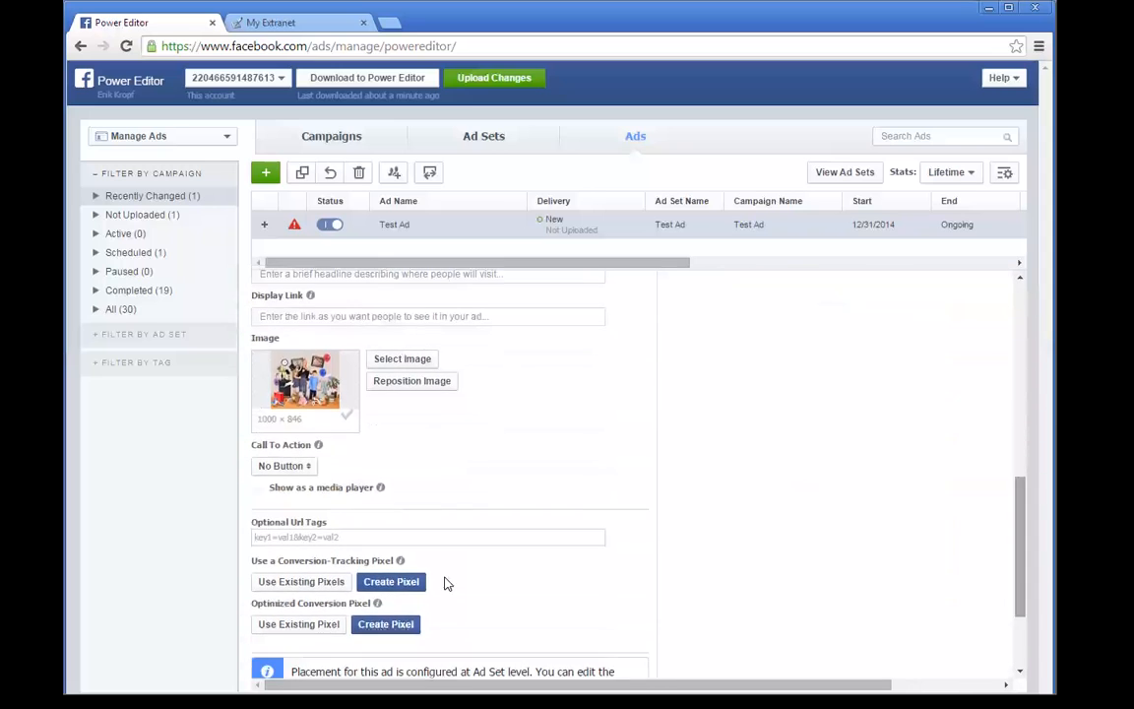
{"action": "left_click", "coordinate": [301, 469]}
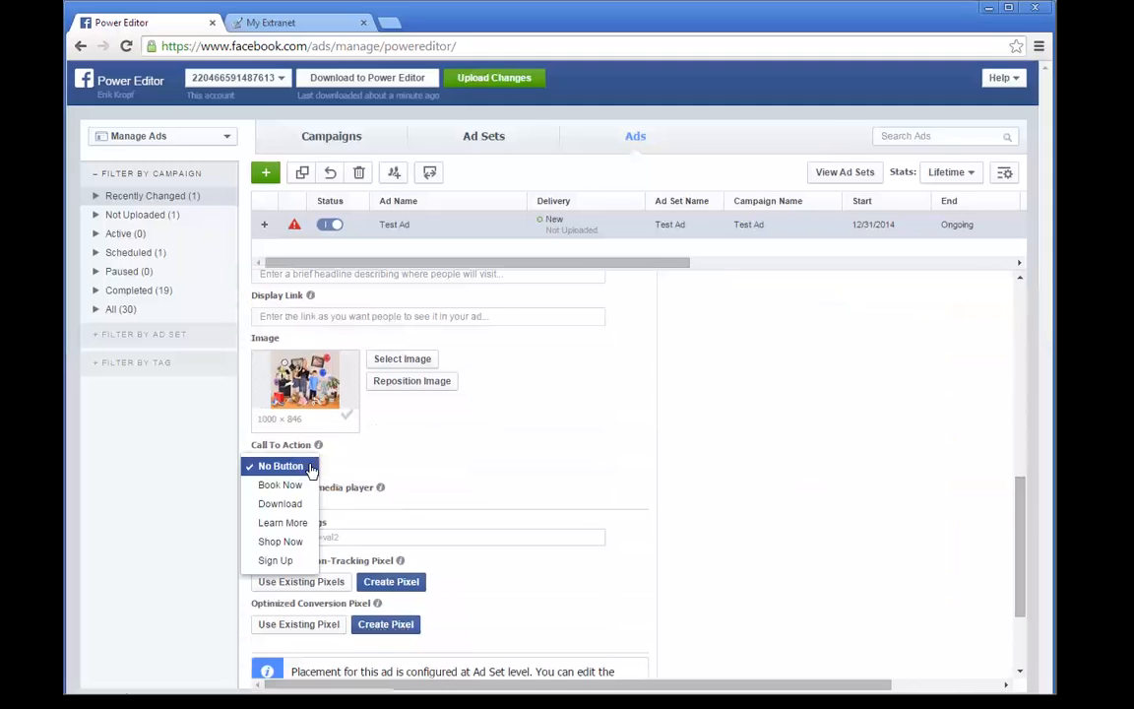
{"action": "left_click", "coordinate": [300, 470]}
{"action": "left_click", "coordinate": [301, 473]}
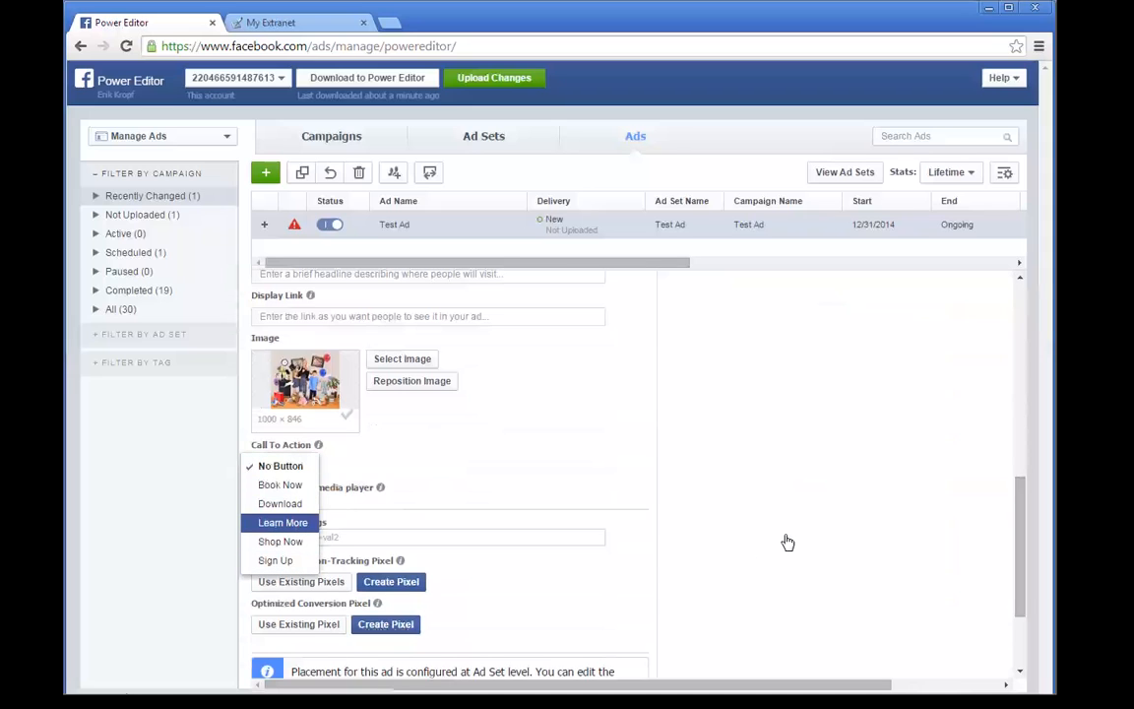
{"action": "key", "text": "Return"}
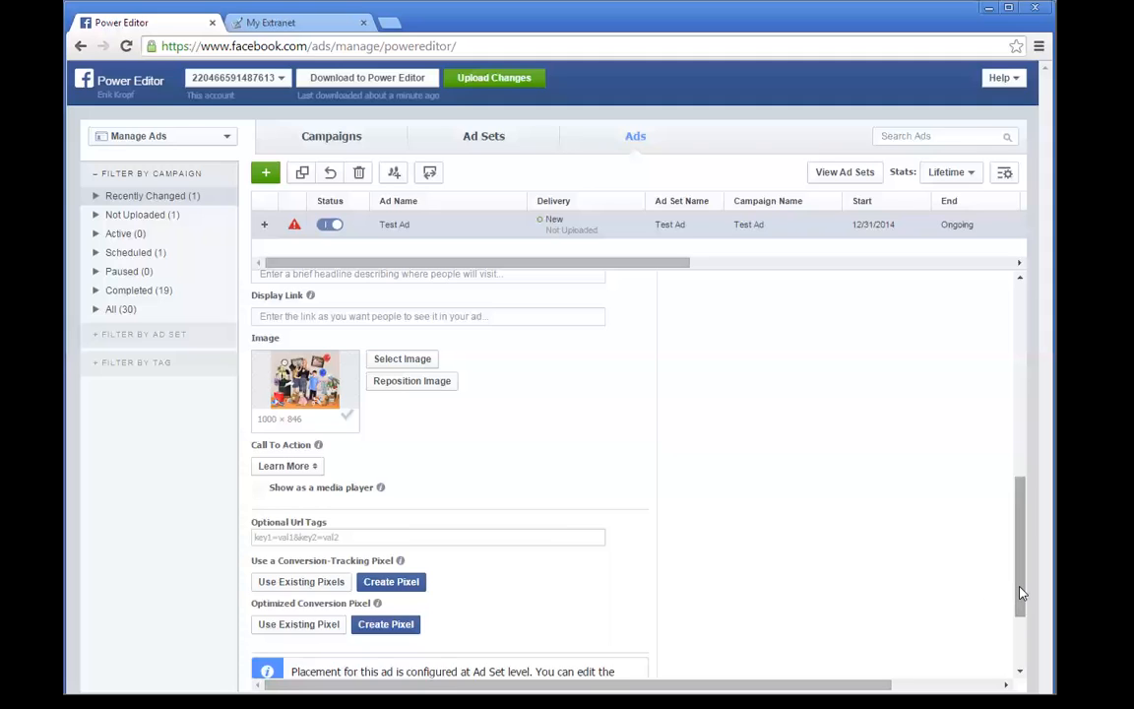
Step: Examine the ad's conversion pixel options and read the error message above the ad editor
{"action": "scroll", "coordinate": [1021, 593], "scroll_direction": "down", "scroll_amount": 1}
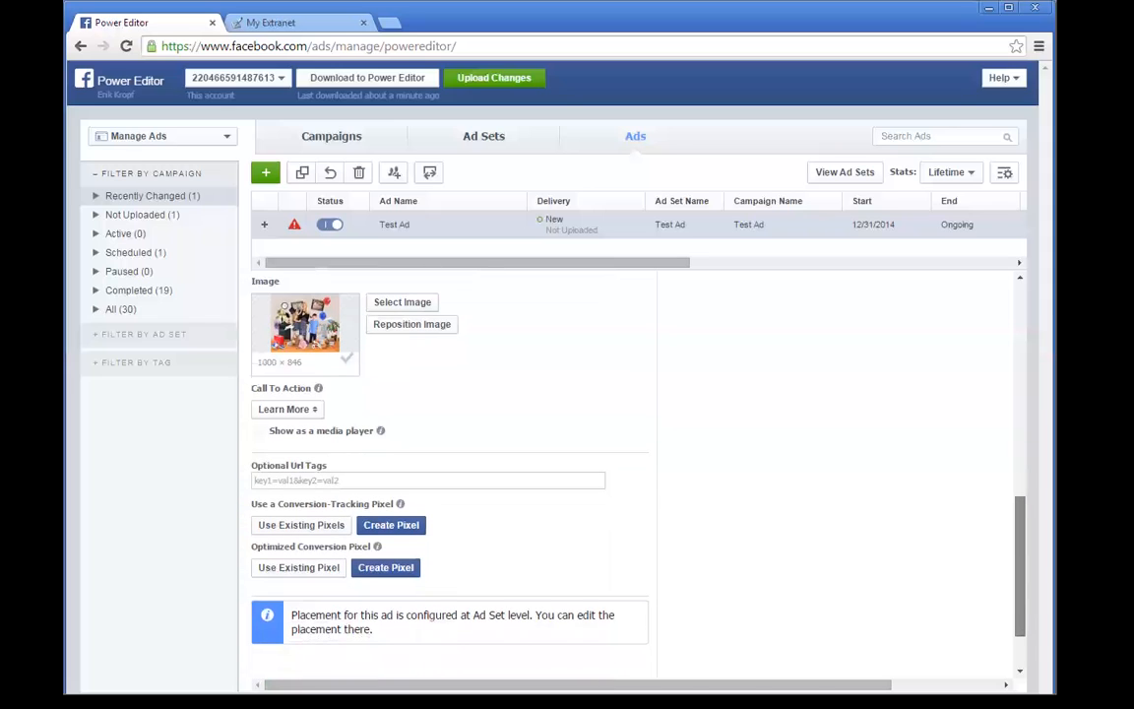
{"action": "scroll", "coordinate": [759, 628], "scroll_direction": "down", "scroll_amount": 1}
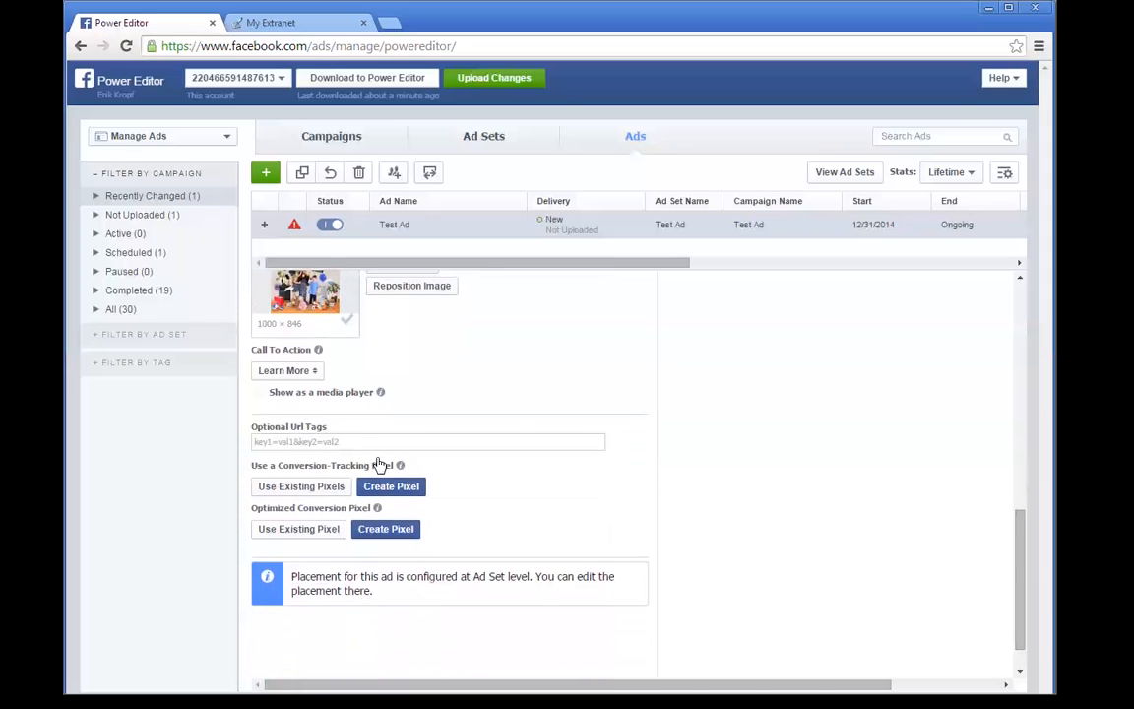
{"action": "left_click_drag", "start_coordinate": [1020, 577], "coordinate": [1021, 293]}
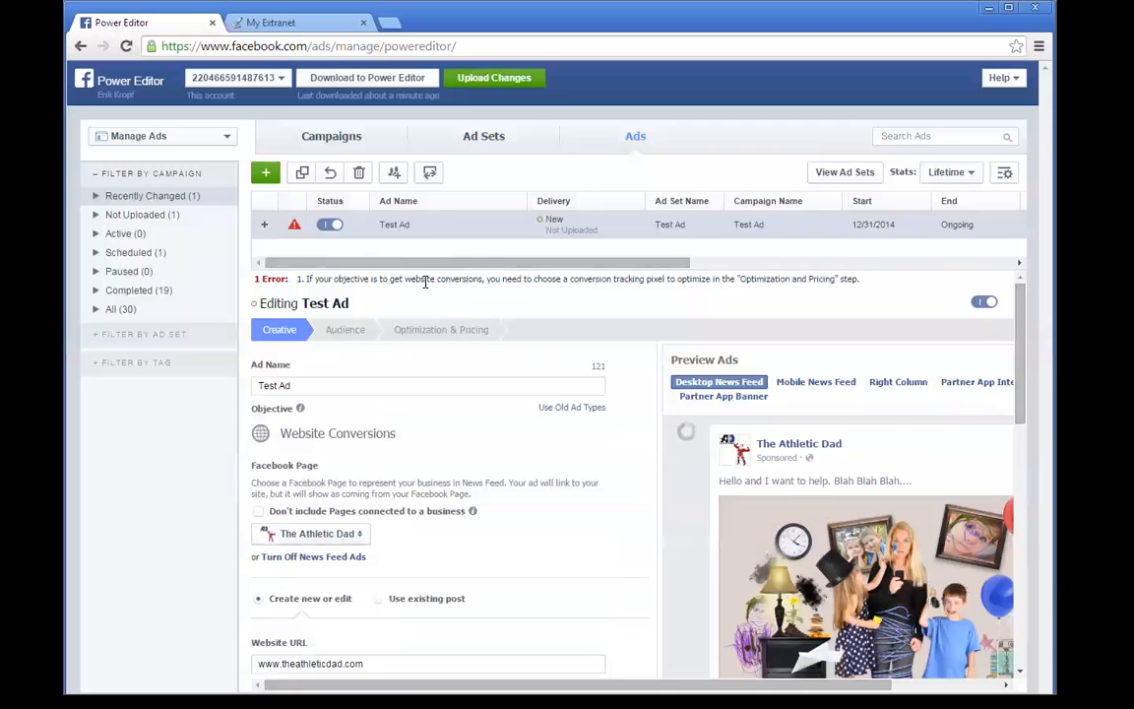
{"action": "left_click_drag", "start_coordinate": [403, 278], "coordinate": [488, 279]}
{"action": "left_click_drag", "start_coordinate": [745, 279], "coordinate": [1006, 312]}
{"action": "scroll", "coordinate": [813, 541], "scroll_direction": "down", "scroll_amount": 5}
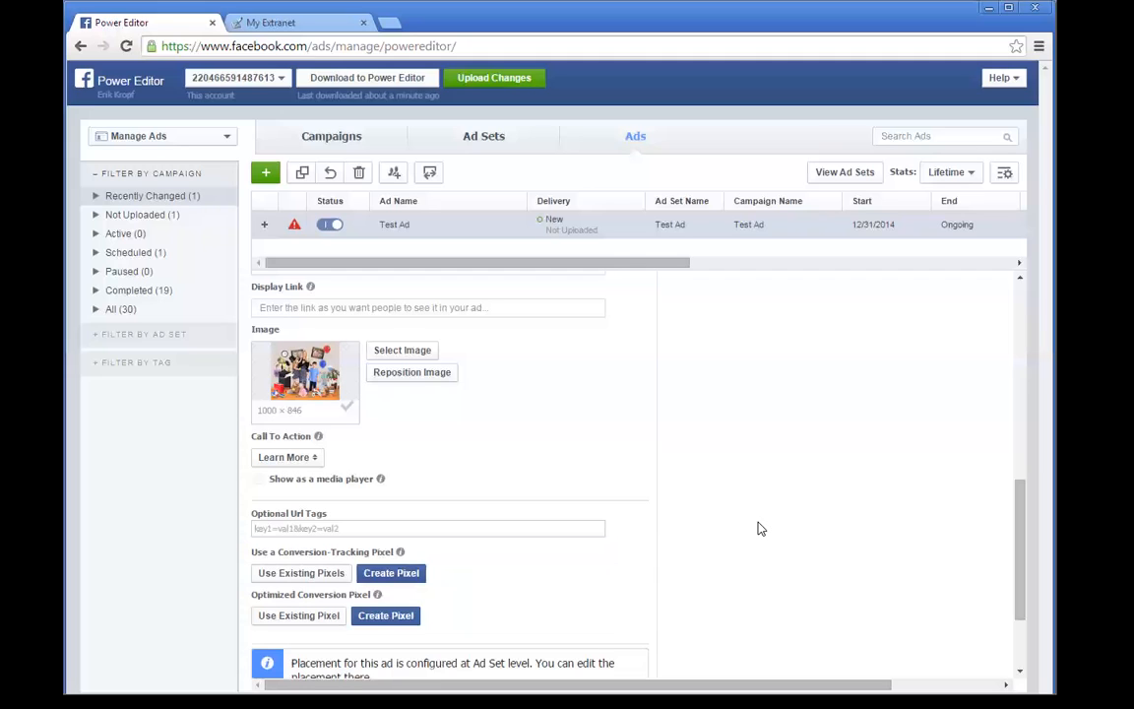
{"action": "mouse_move", "coordinate": [1020, 611]}
{"action": "left_mouse_down"}
{"action": "mouse_move", "coordinate": [1020, 664]}
{"action": "mouse_move", "coordinate": [1020, 619]}
{"action": "left_mouse_up"}
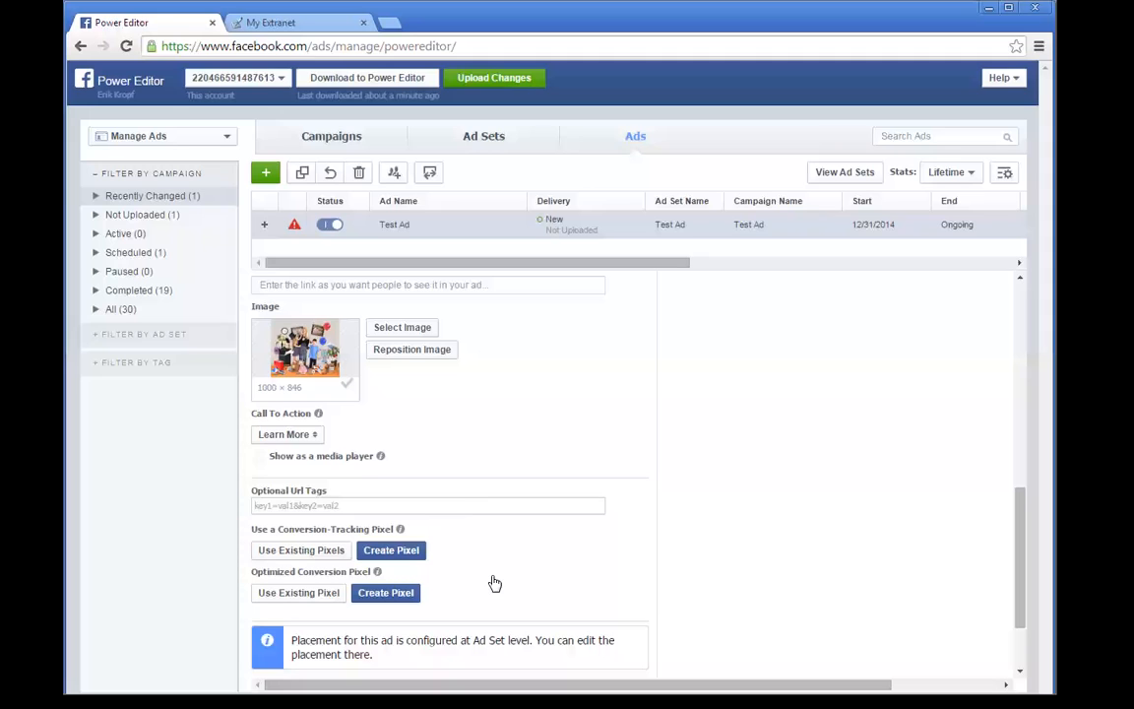
{"action": "left_click", "coordinate": [384, 552]}
{"action": "left_click", "coordinate": [518, 307]}
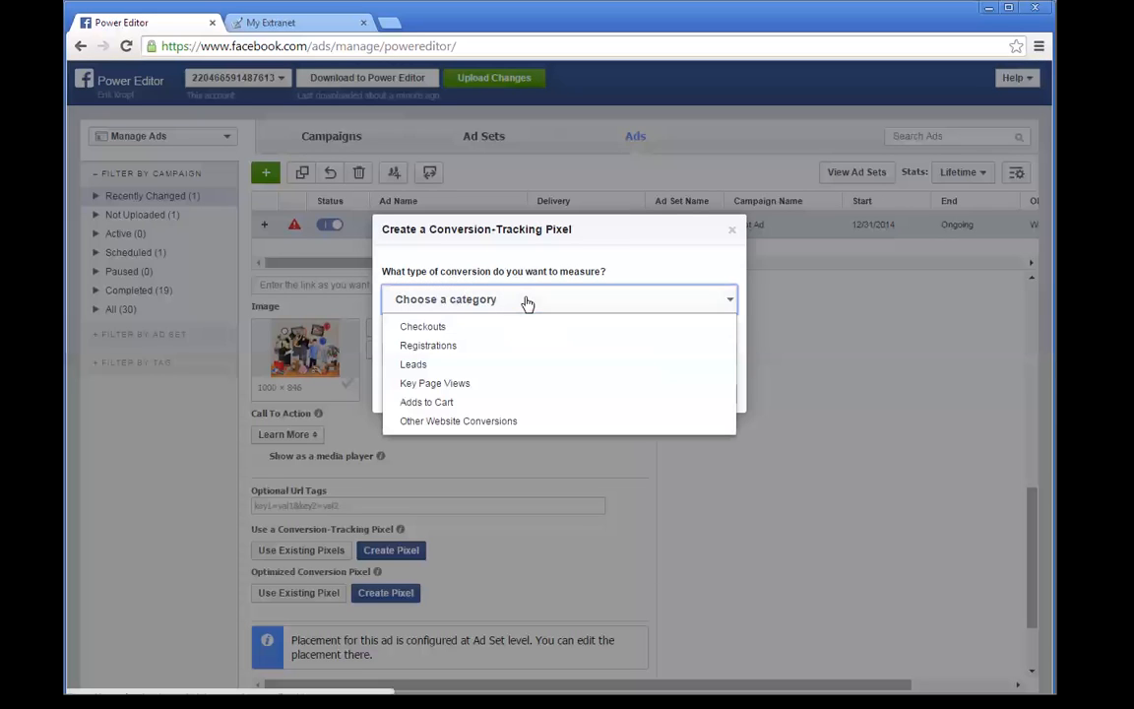
{"action": "left_click", "coordinate": [458, 365]}
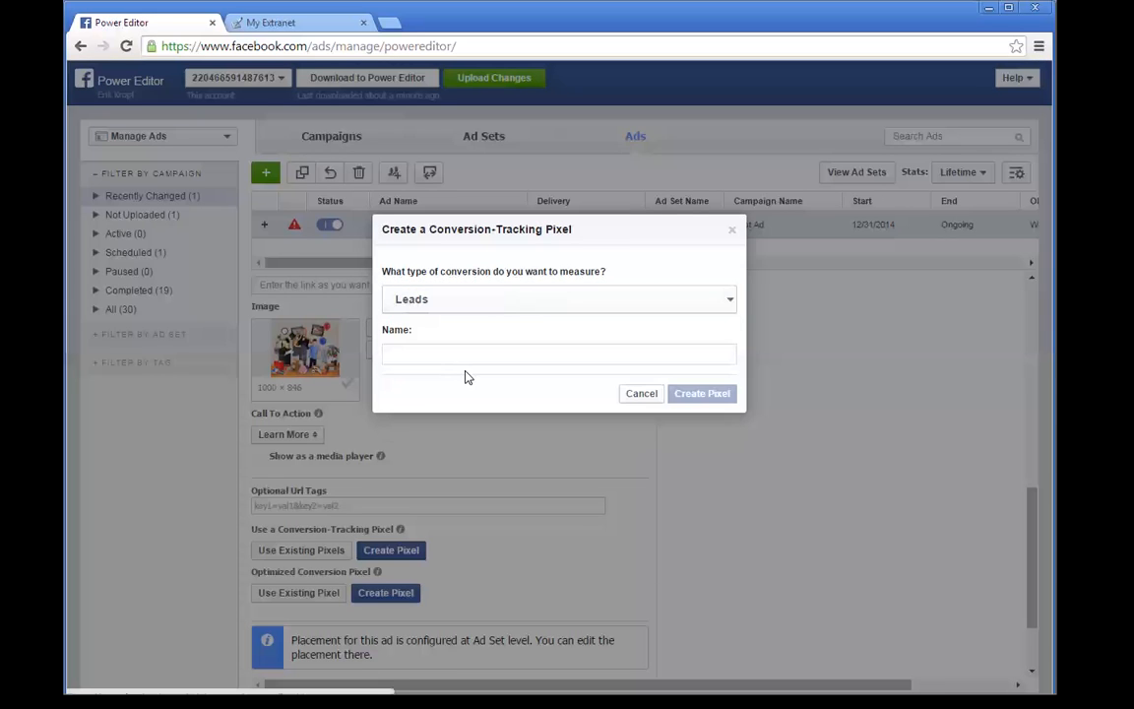
{"action": "left_click", "coordinate": [641, 394]}
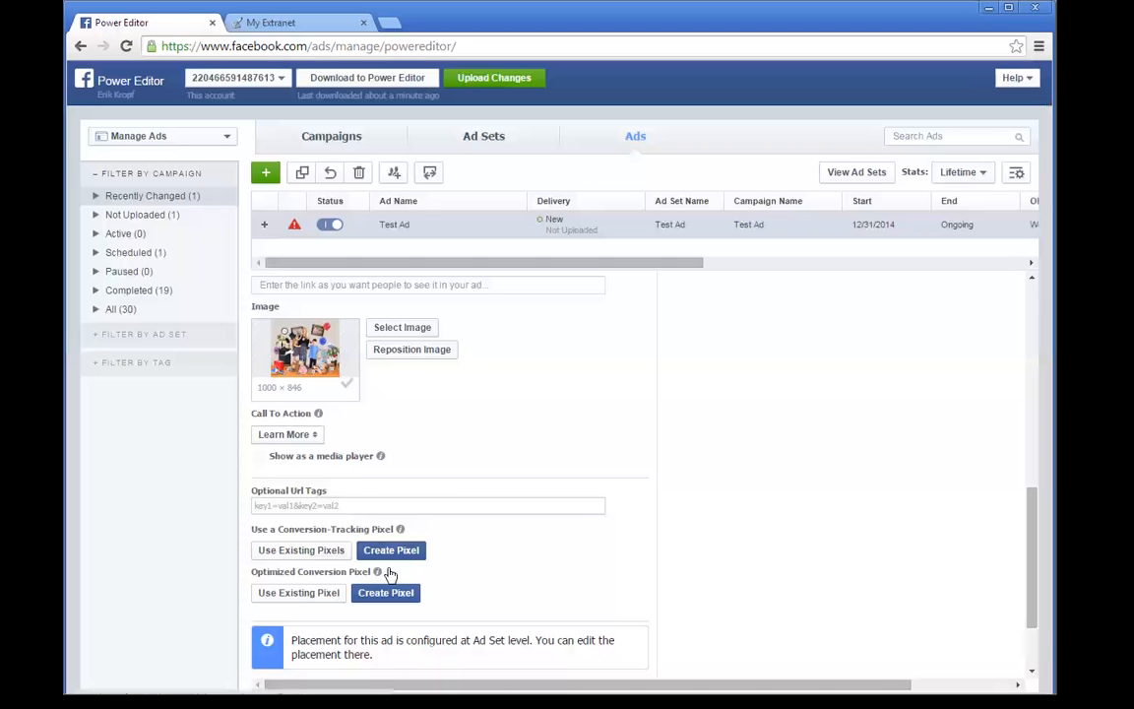
Step: Assign the existing conversion-tracking pixel "New Year = New You" to the ad
{"action": "left_click", "coordinate": [293, 553]}
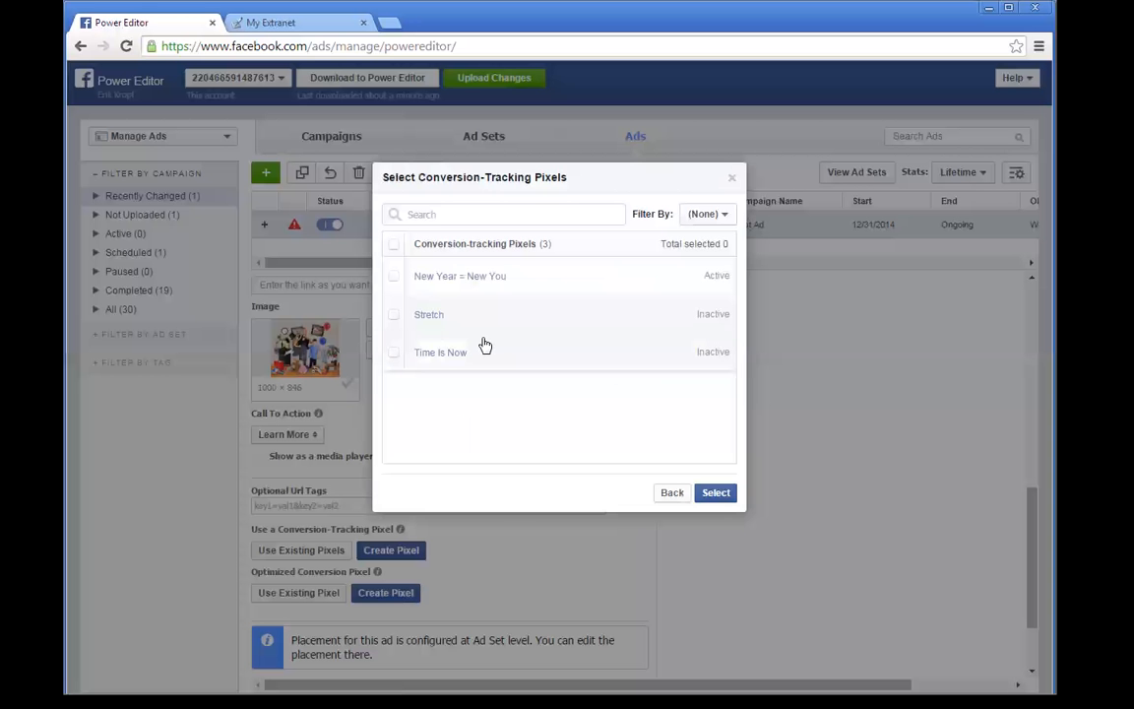
{"action": "left_click", "coordinate": [394, 281]}
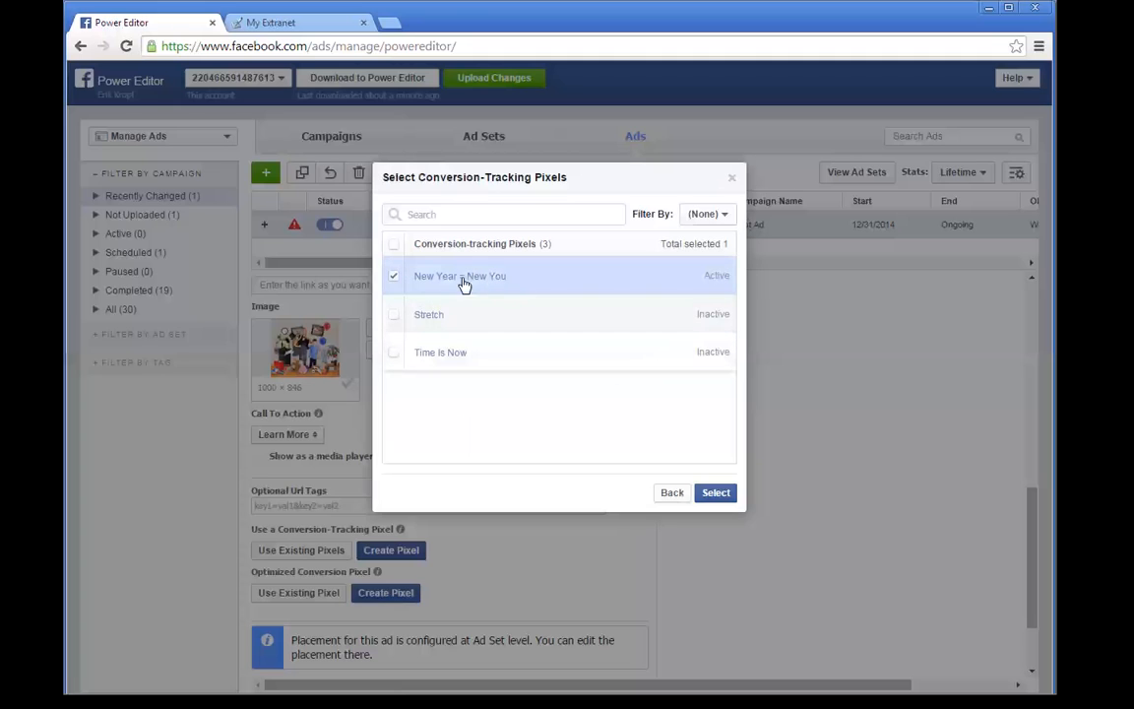
{"action": "left_click", "coordinate": [729, 495]}
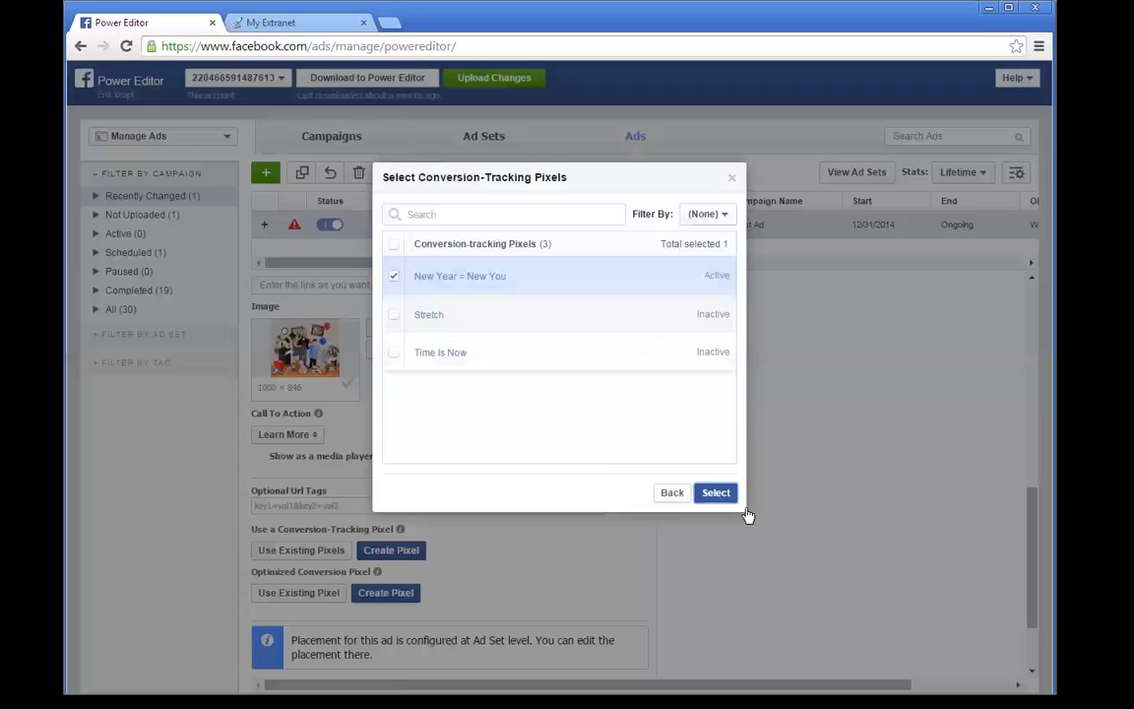
Step: Replace the ad's conversion-tracking pixel "New Year = New You" with the existing pixel "Time Is Now"
{"action": "scroll", "coordinate": [817, 537], "scroll_direction": "down", "scroll_amount": 2}
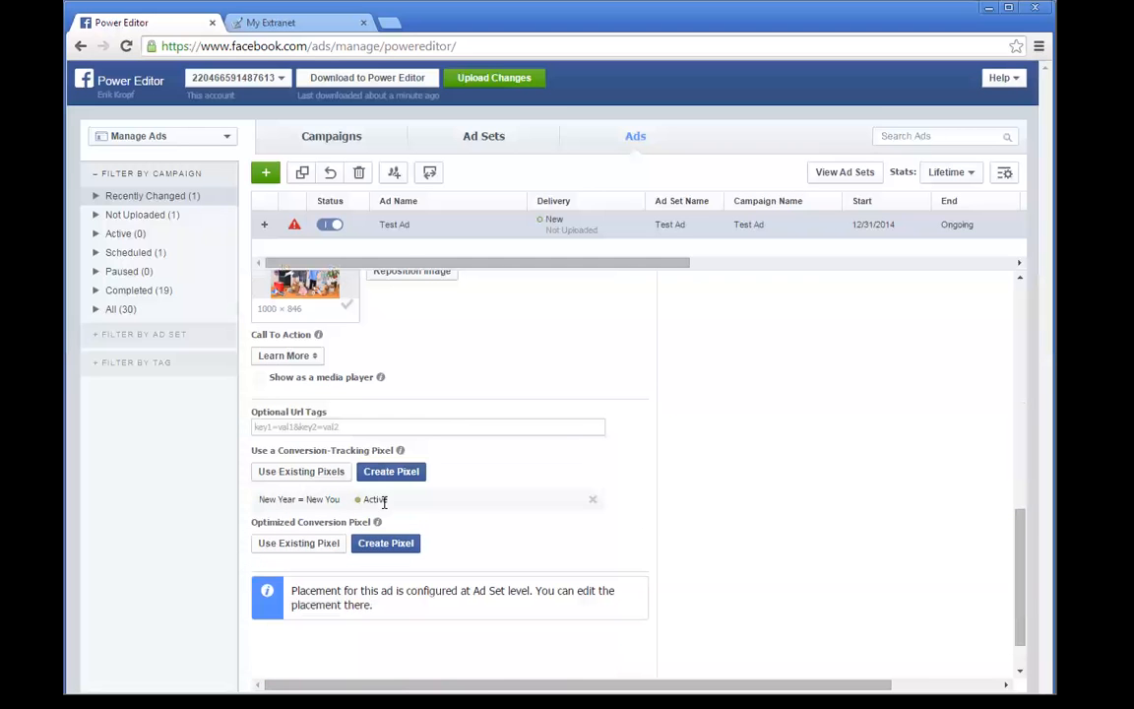
{"action": "left_click", "coordinate": [284, 479]}
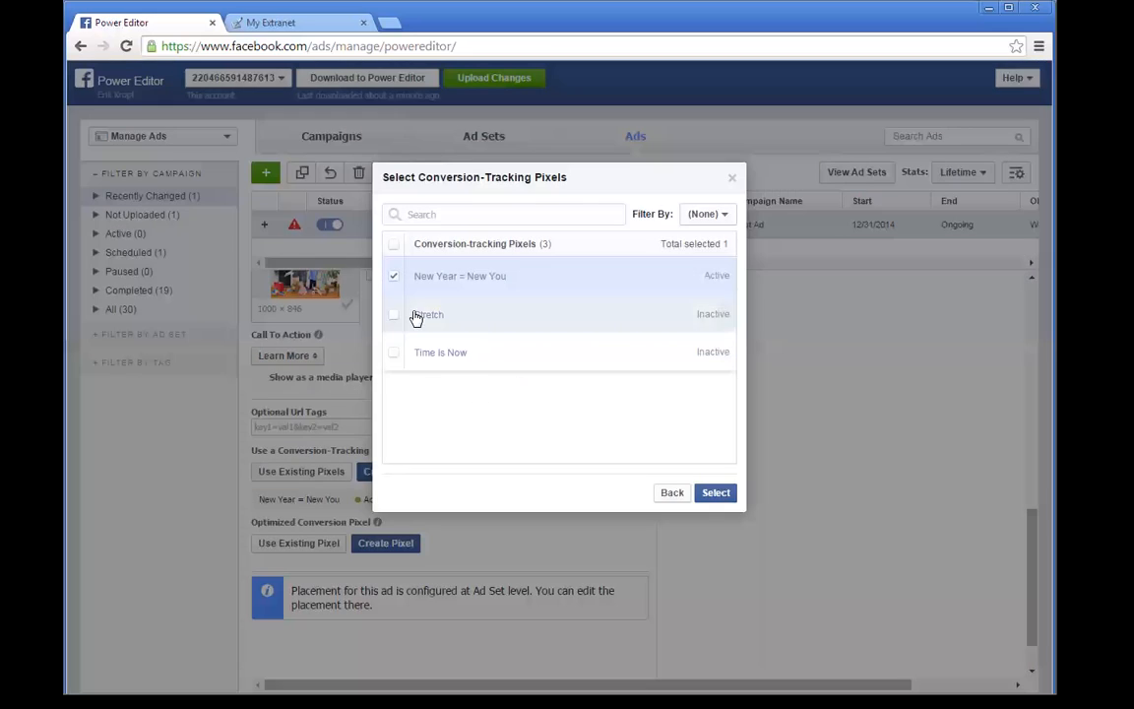
{"action": "left_click", "coordinate": [396, 281]}
{"action": "left_click", "coordinate": [393, 352]}
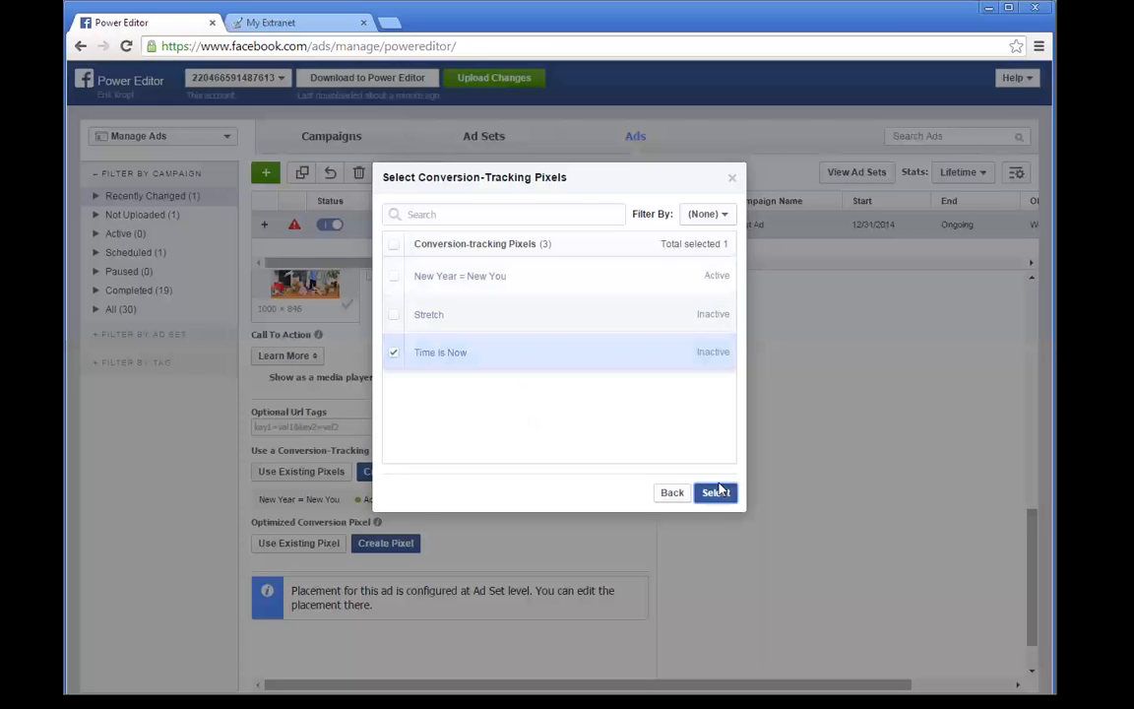
{"action": "left_click", "coordinate": [719, 492]}
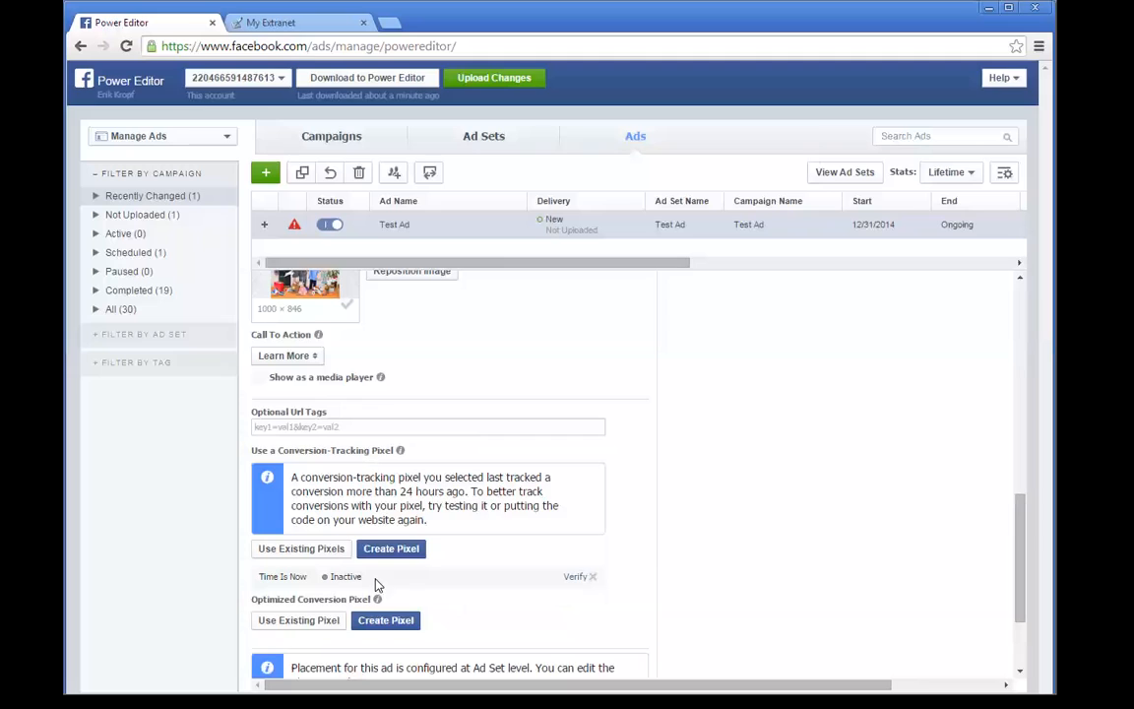
Step: Start verifying the "Time Is Now" pixel with the option to add it to the website yourself, and copy its conversion code
{"action": "left_click", "coordinate": [577, 577]}
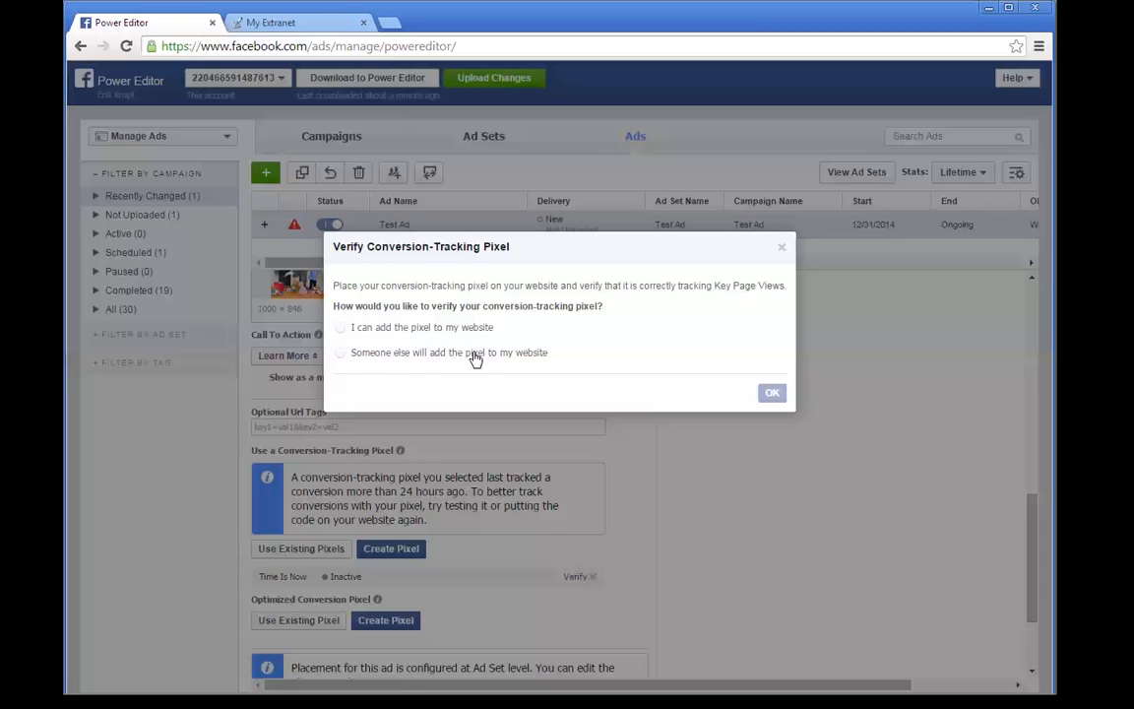
{"action": "left_click", "coordinate": [370, 333]}
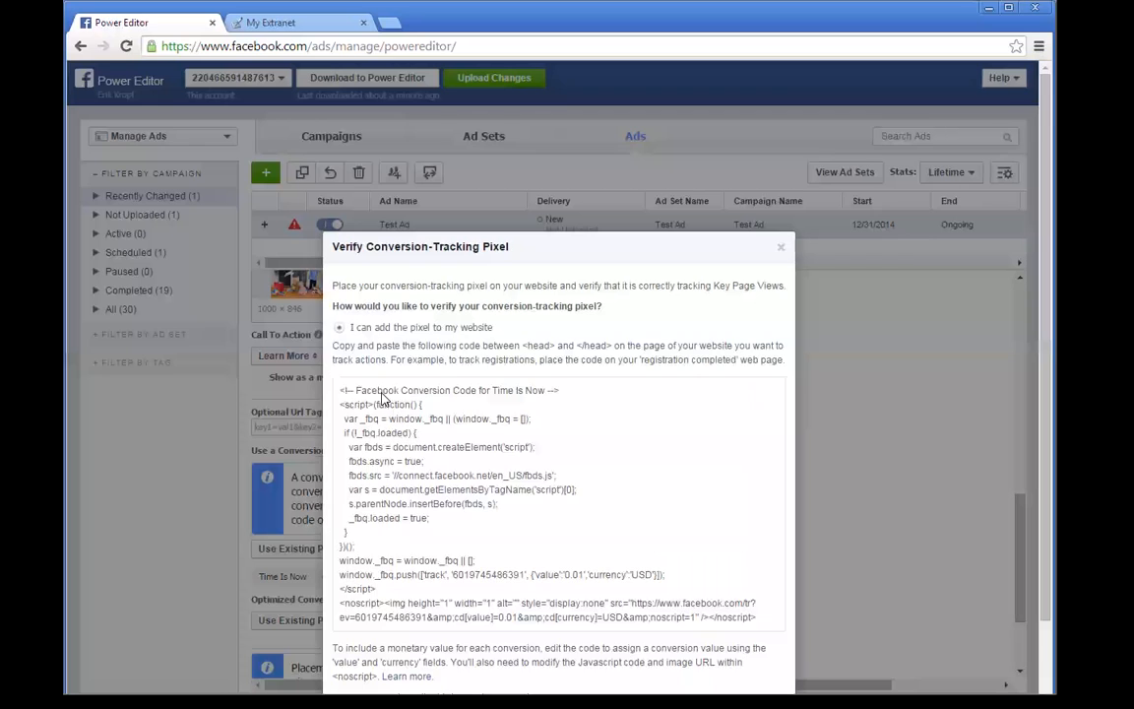
{"action": "left_click", "coordinate": [645, 487]}
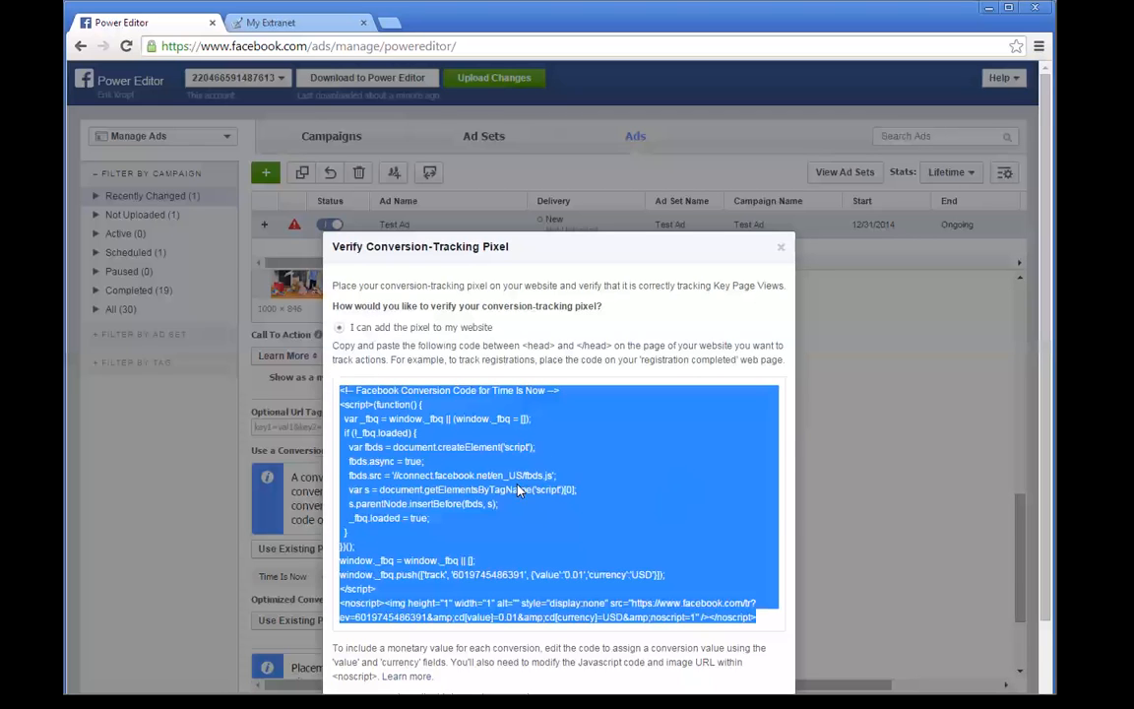
{"action": "right_click", "coordinate": [514, 442]}
{"action": "left_click", "coordinate": [528, 455]}
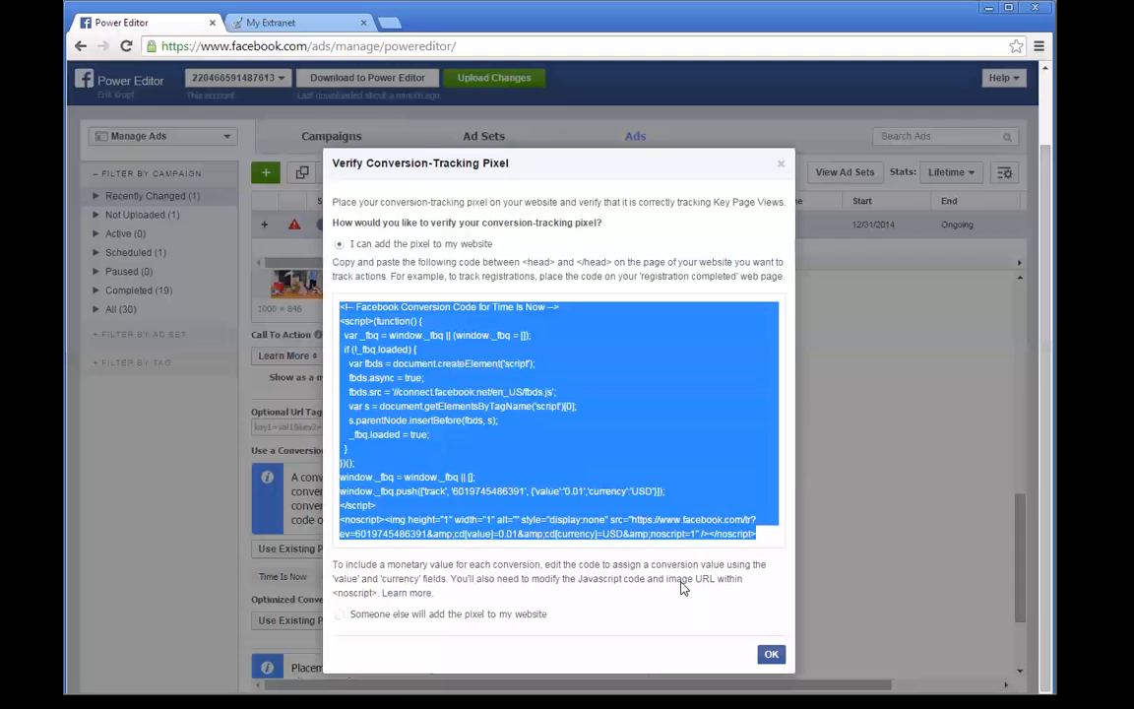
{"action": "left_click", "coordinate": [773, 656]}
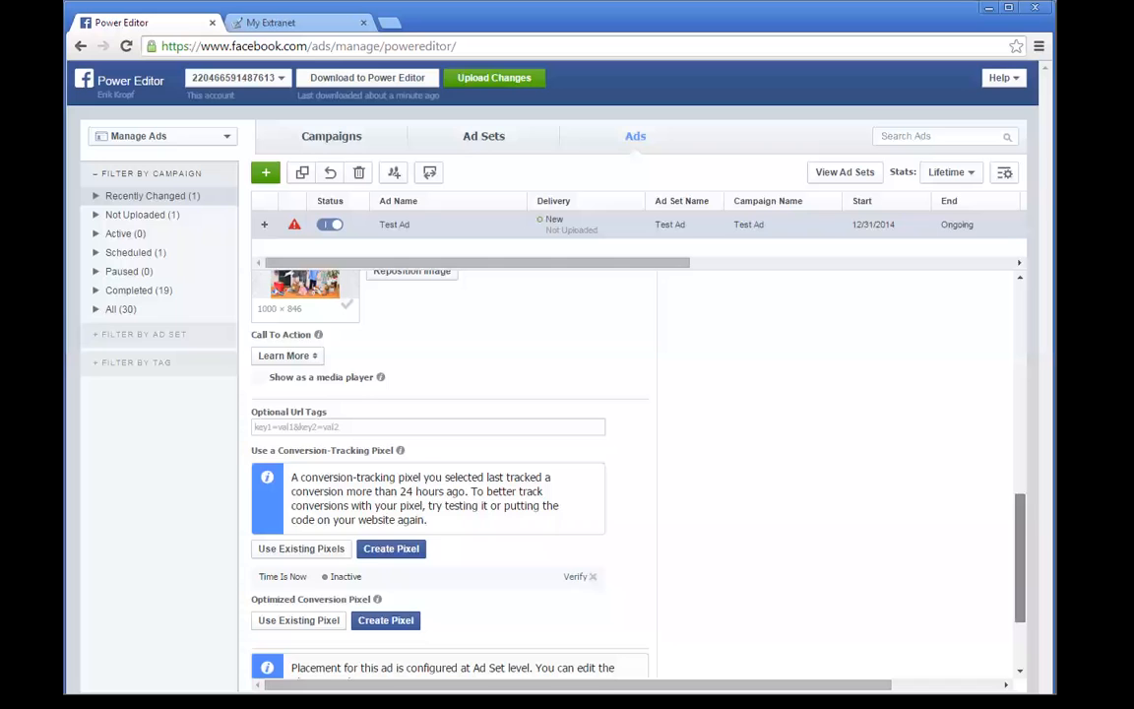
Step: Preview the ad in its Desktop News Feed, Mobile News Feed and Right Column placements
{"action": "left_click_drag", "start_coordinate": [1020, 609], "coordinate": [1020, 654]}
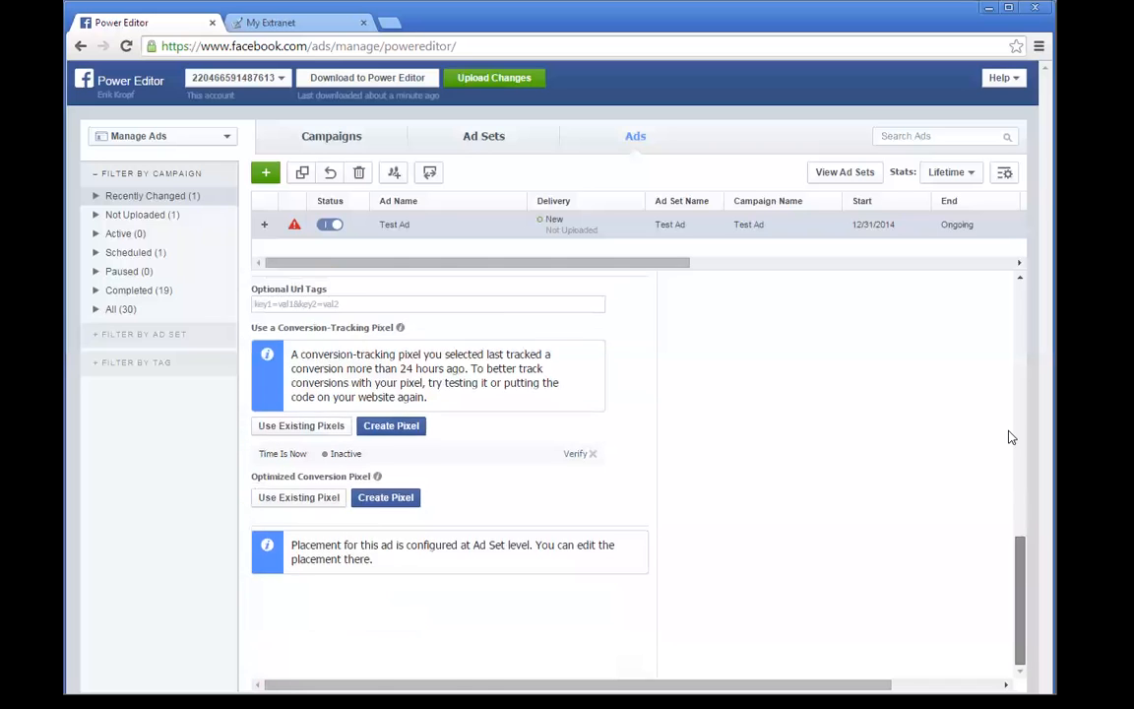
{"action": "scroll", "coordinate": [1007, 435], "scroll_direction": "up", "scroll_amount": 15}
{"action": "scroll", "coordinate": [1016, 357], "scroll_direction": "down", "scroll_amount": 3}
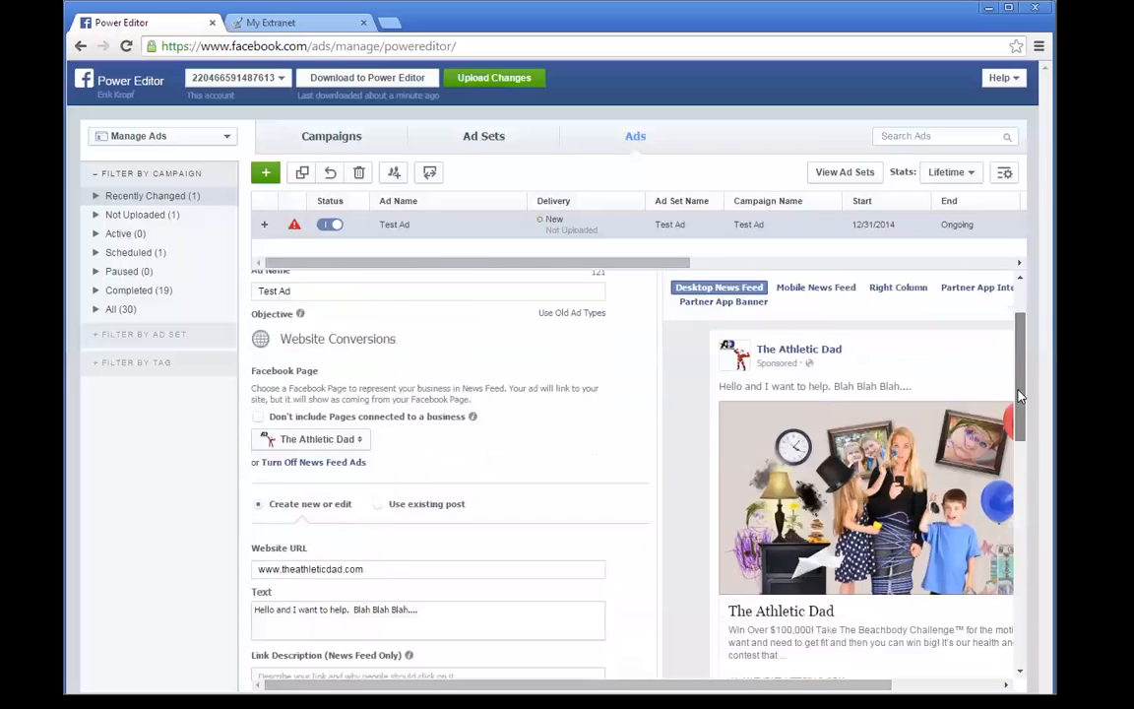
{"action": "left_click_drag", "start_coordinate": [847, 684], "coordinate": [957, 685]}
{"action": "left_click_drag", "start_coordinate": [1020, 403], "coordinate": [1020, 377]}
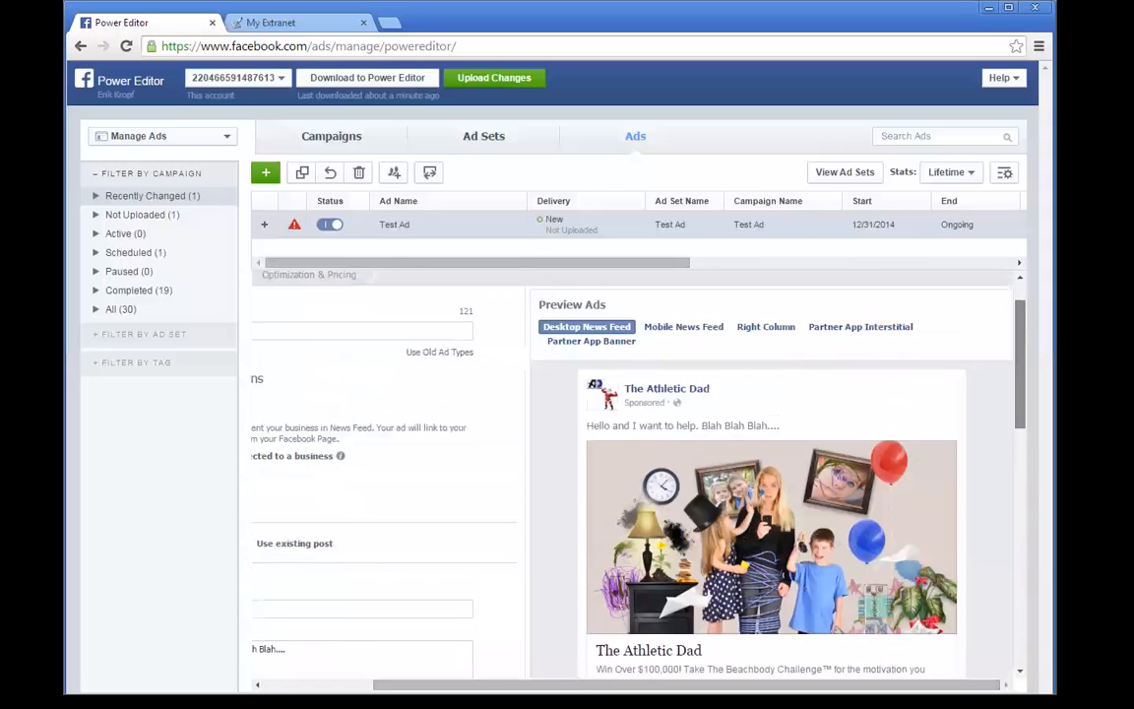
{"action": "left_click", "coordinate": [706, 325]}
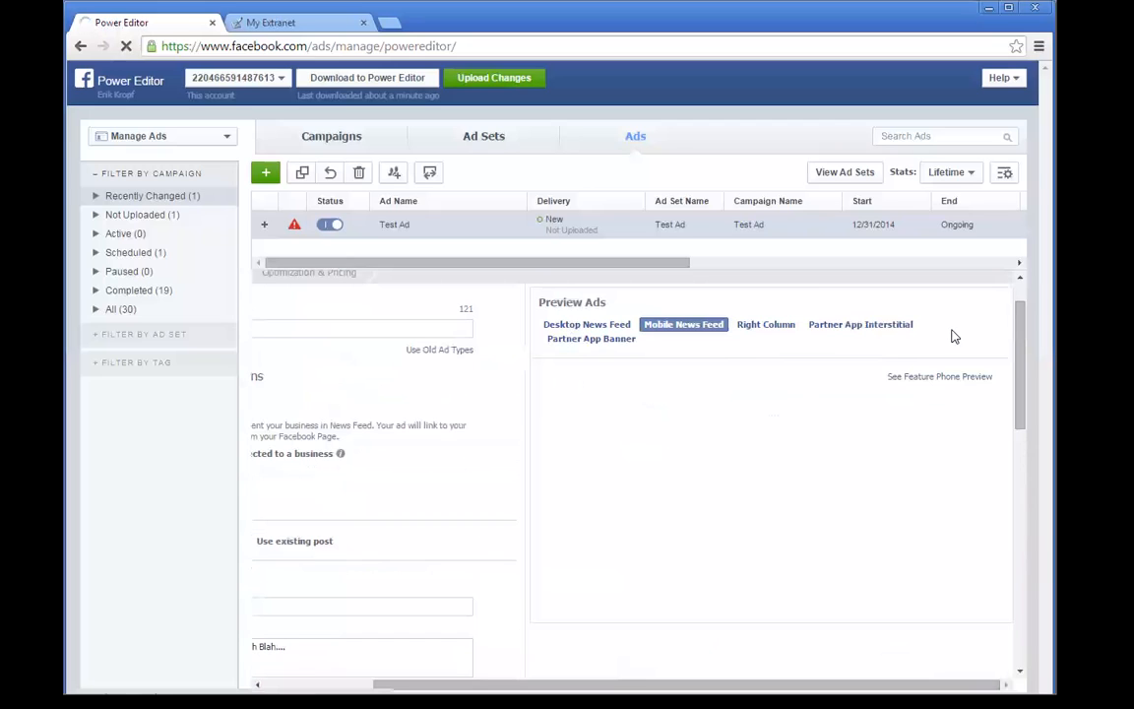
{"action": "left_click_drag", "start_coordinate": [1020, 346], "coordinate": [1020, 391]}
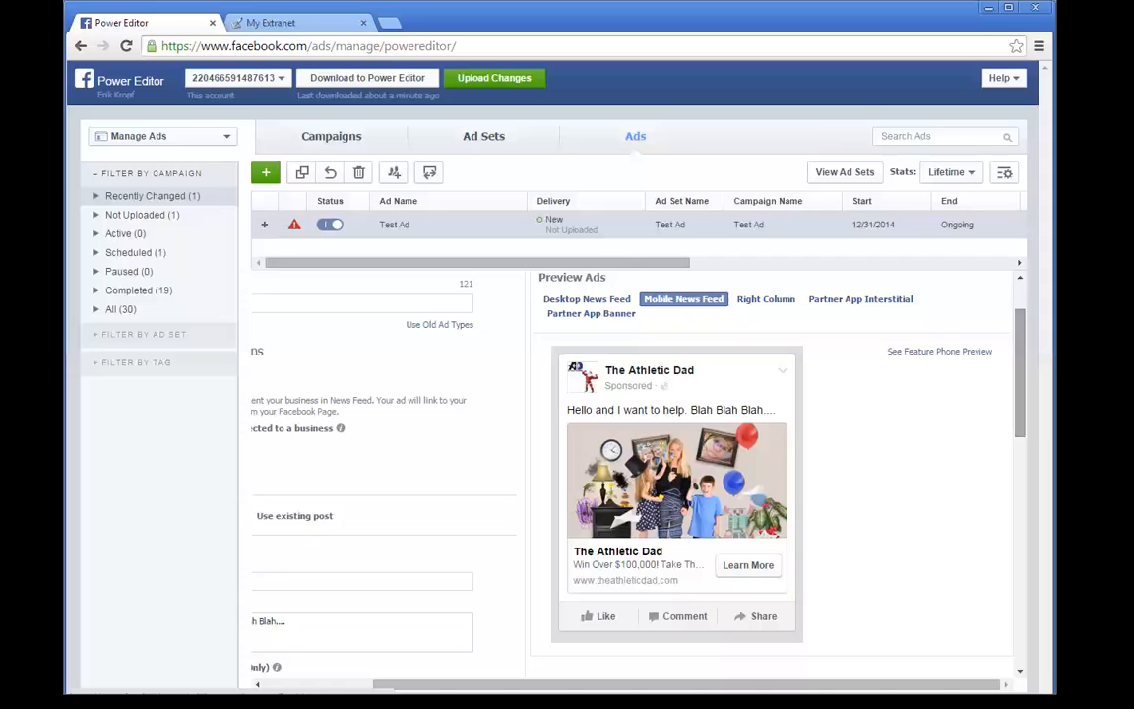
{"action": "left_click", "coordinate": [769, 303]}
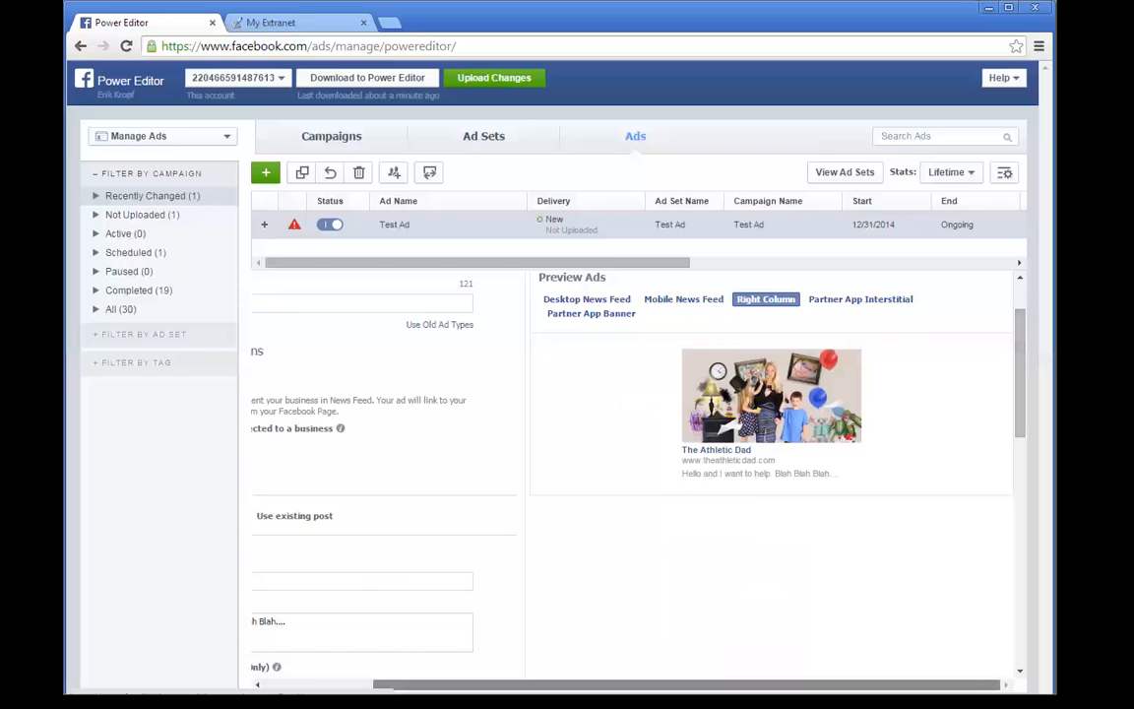
Step: Check where the audience for Test Ad is configured in the ad's Audience section
{"action": "left_click_drag", "start_coordinate": [635, 686], "coordinate": [527, 686]}
{"action": "left_click_drag", "start_coordinate": [1019, 375], "coordinate": [1019, 349]}
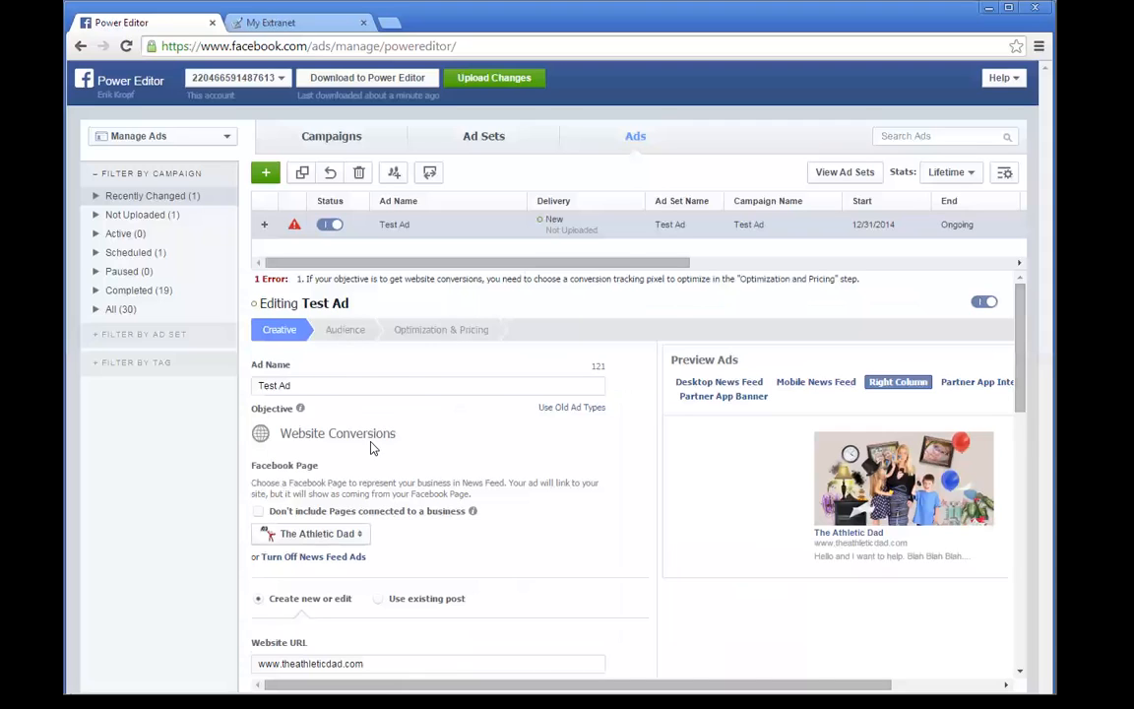
{"action": "left_click", "coordinate": [342, 331]}
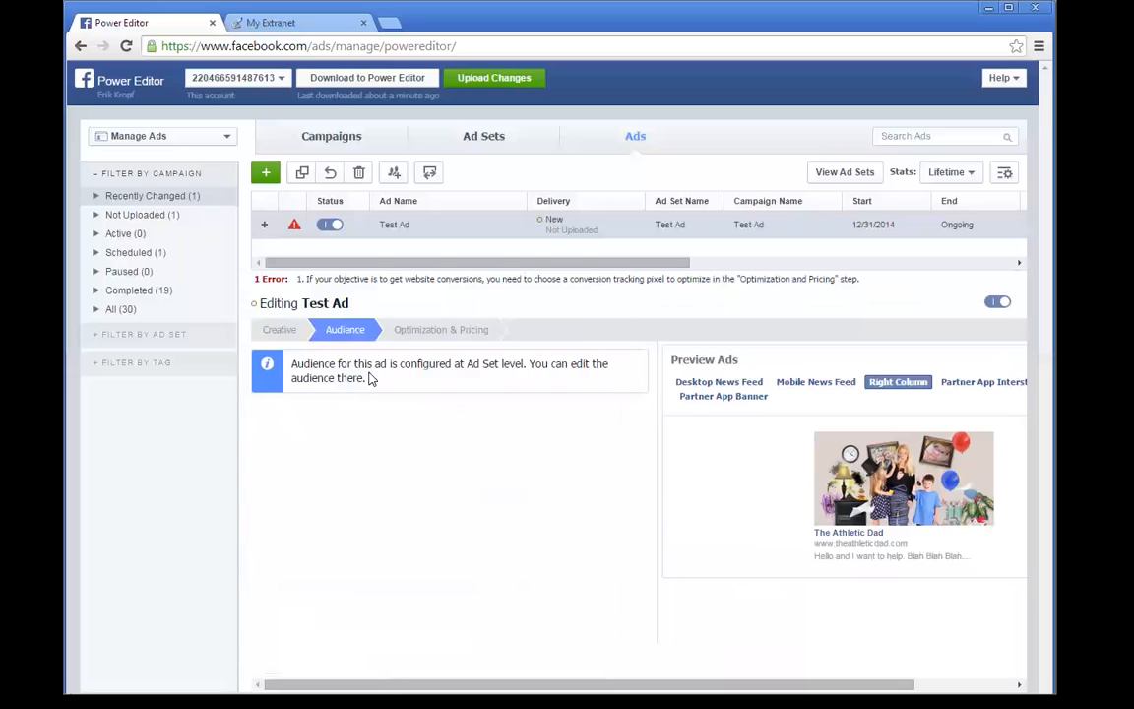
Step: Open the Test Ad ad set for editing, switch its status off and enlarge the editing area
{"action": "left_click", "coordinate": [483, 137]}
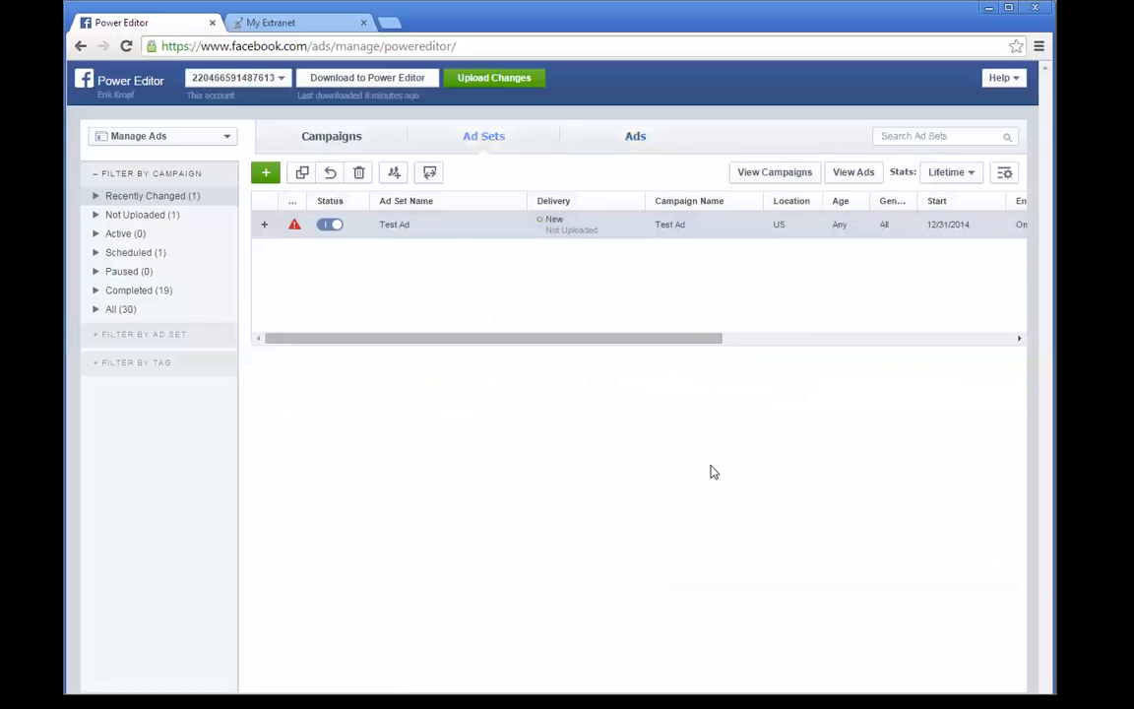
{"action": "left_click", "coordinate": [412, 226]}
{"action": "left_click", "coordinate": [414, 277]}
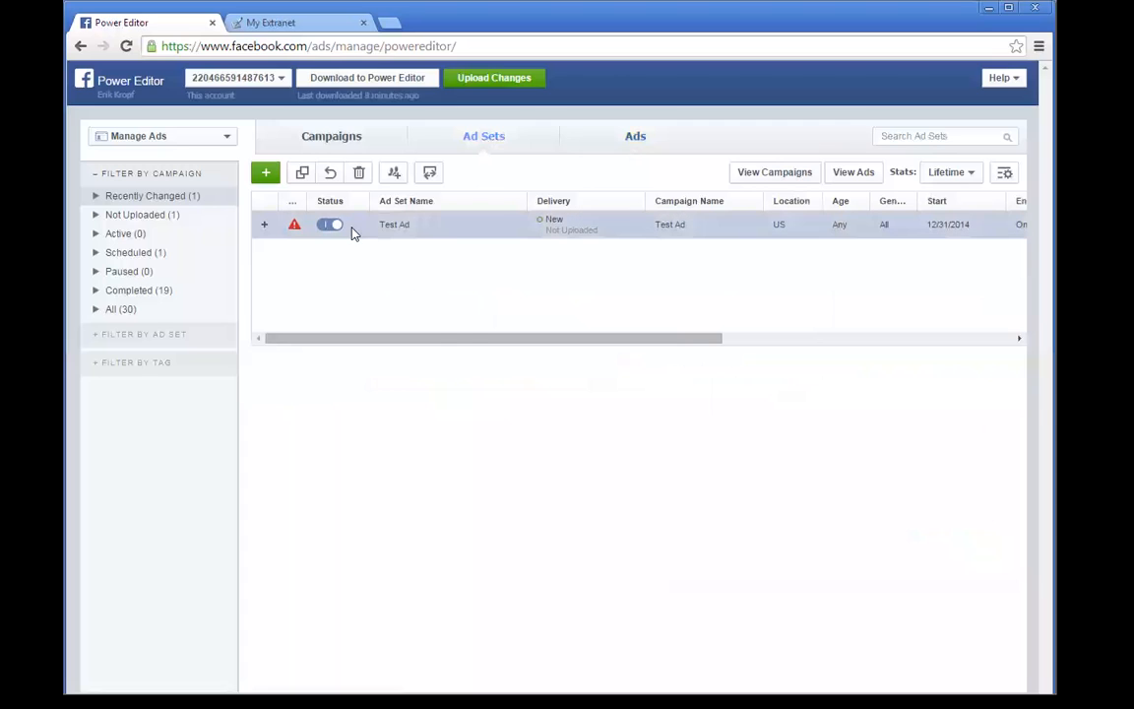
{"action": "left_click", "coordinate": [340, 225]}
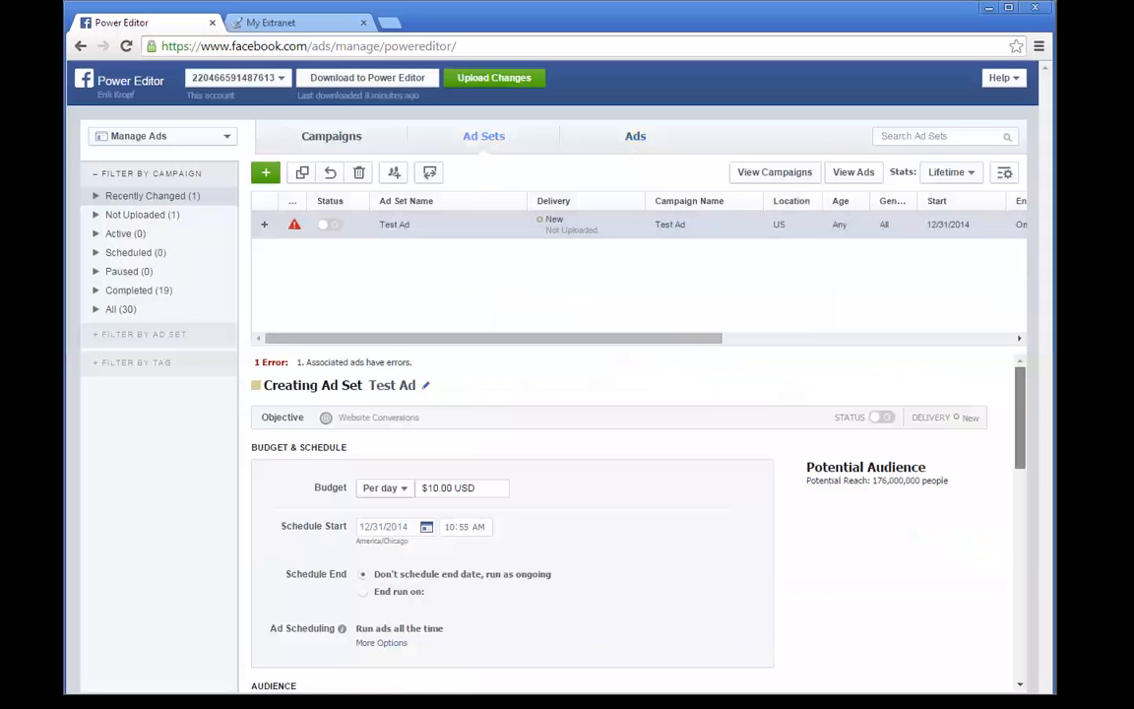
{"action": "scroll", "coordinate": [1021, 421], "scroll_direction": "down", "scroll_amount": 2}
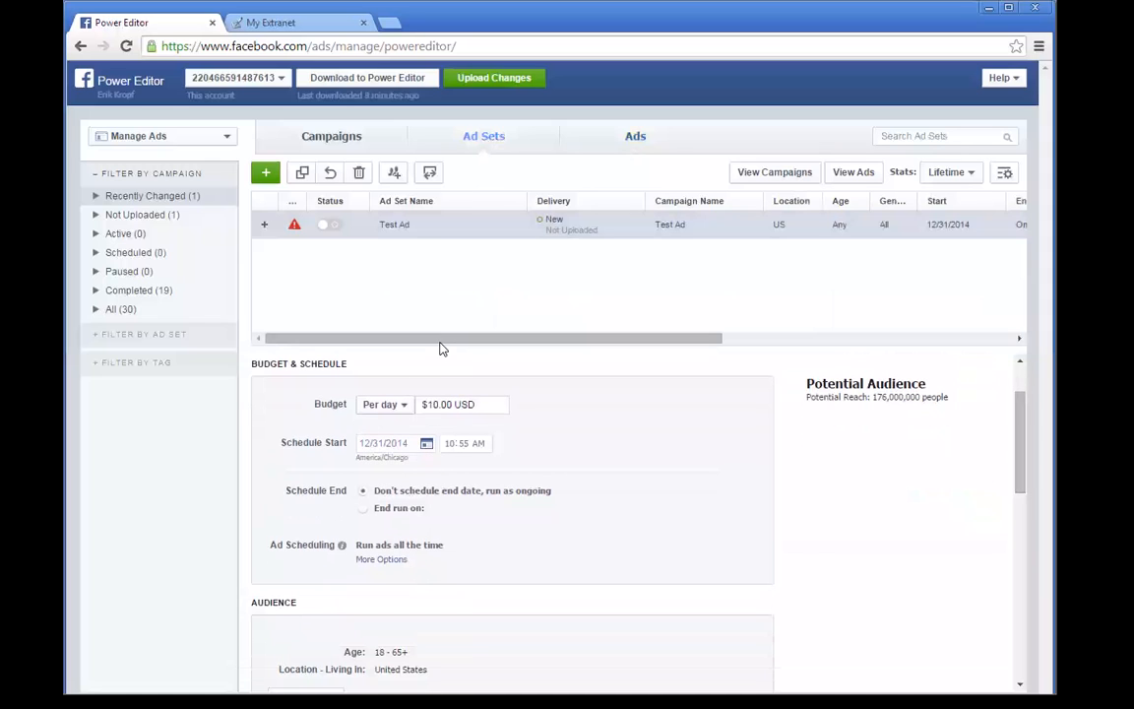
{"action": "left_click_drag", "start_coordinate": [440, 344], "coordinate": [448, 245]}
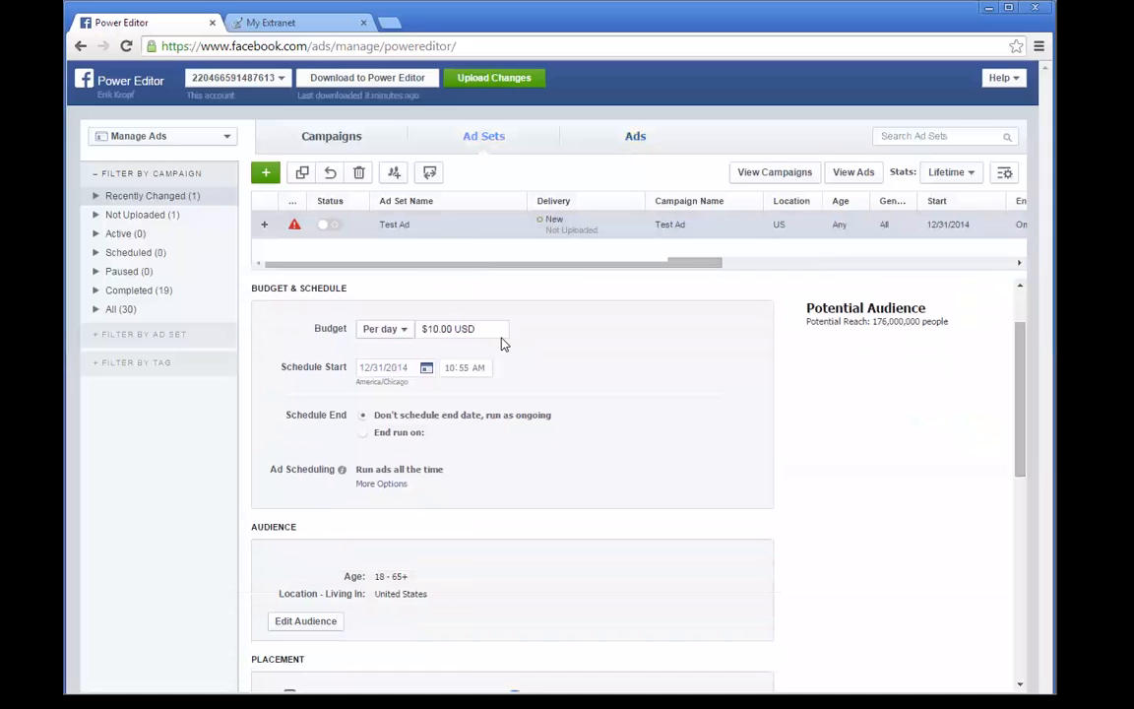
Step: Change the ad set's budget type to Lifetime Budget
{"action": "left_click", "coordinate": [399, 330]}
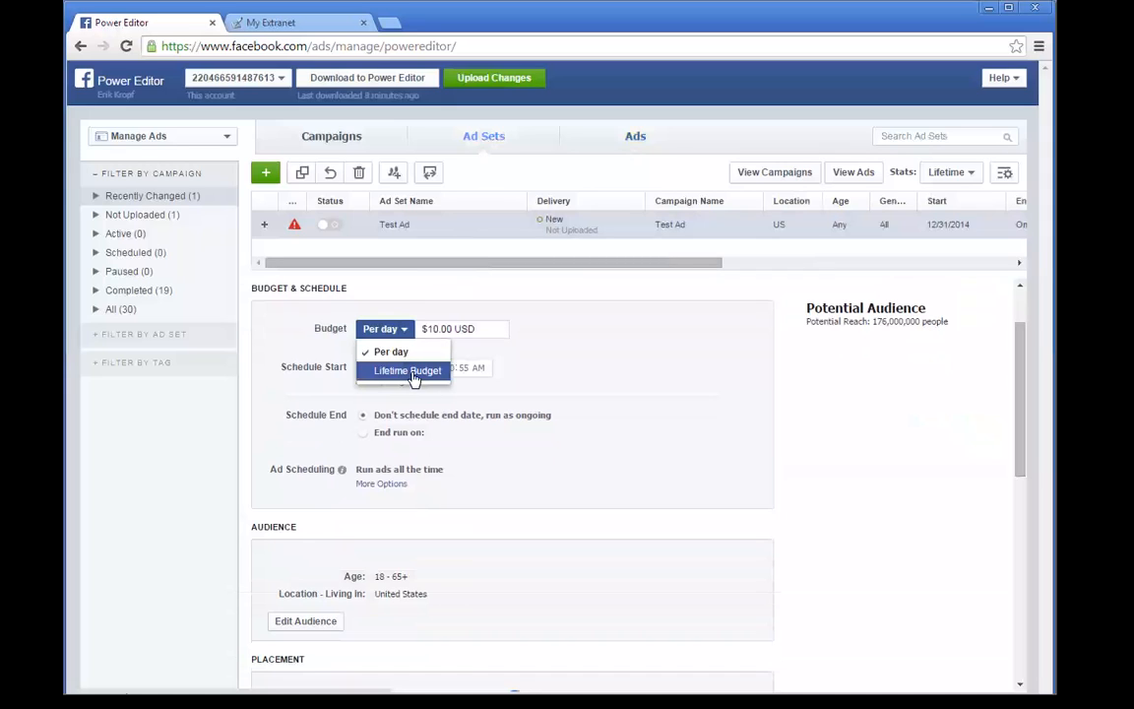
{"action": "key", "text": "Return"}
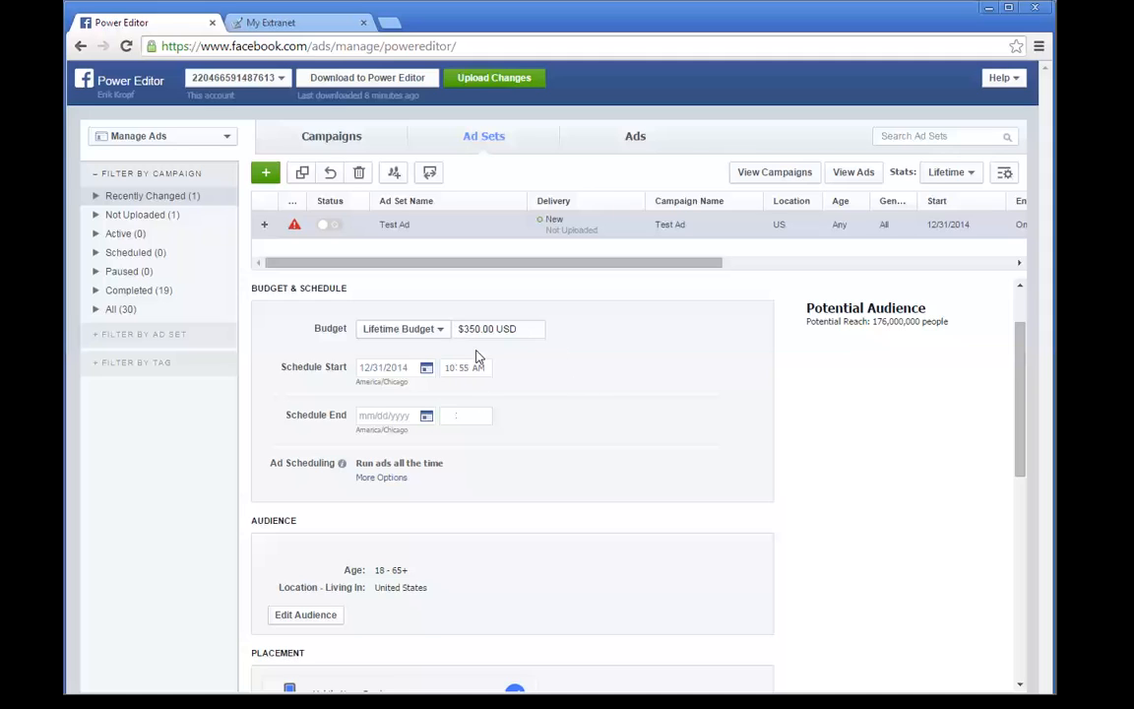
{"action": "left_click", "coordinate": [430, 335]}
{"action": "left_click", "coordinate": [437, 331]}
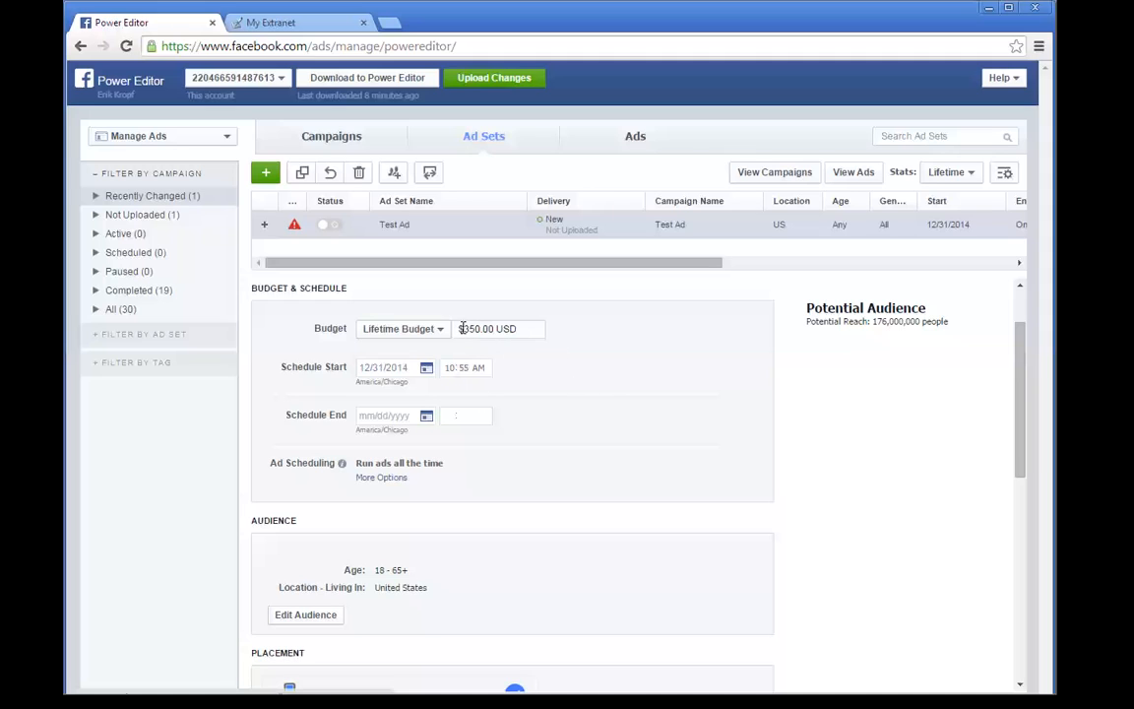
Step: Set the ad set's budget to $5.00 USD per day and check the potential reach of its audience
{"action": "left_click", "coordinate": [439, 334]}
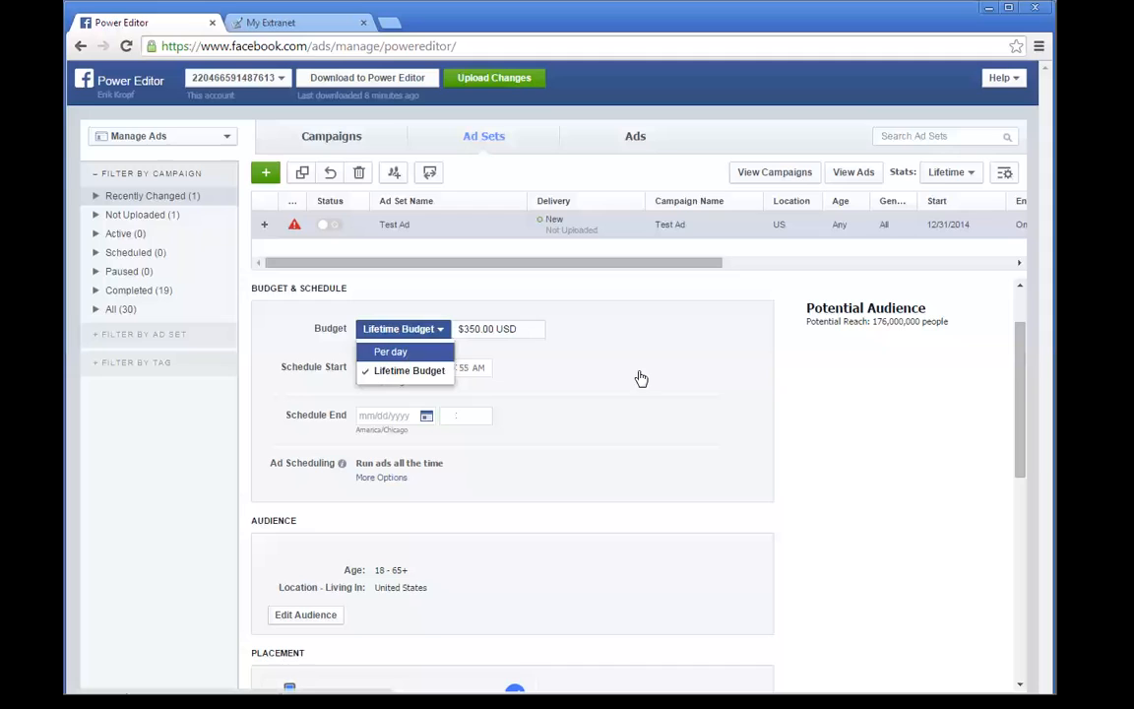
{"action": "left_click", "coordinate": [722, 381]}
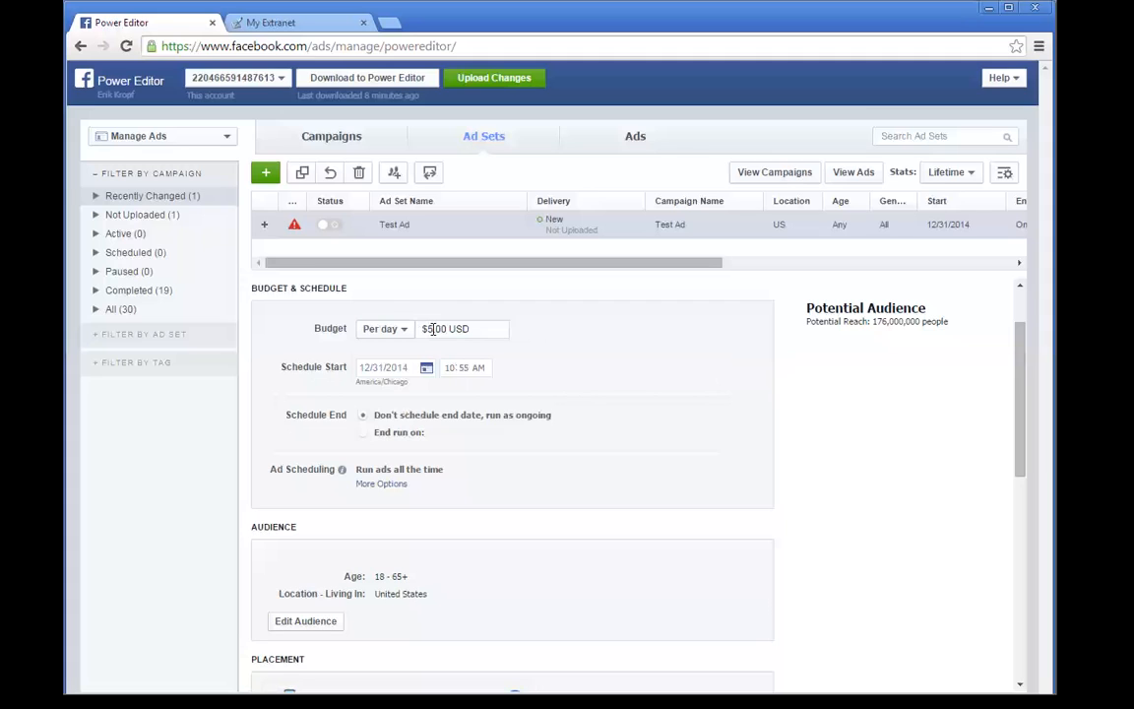
{"action": "left_click_drag", "start_coordinate": [802, 327], "coordinate": [965, 322]}
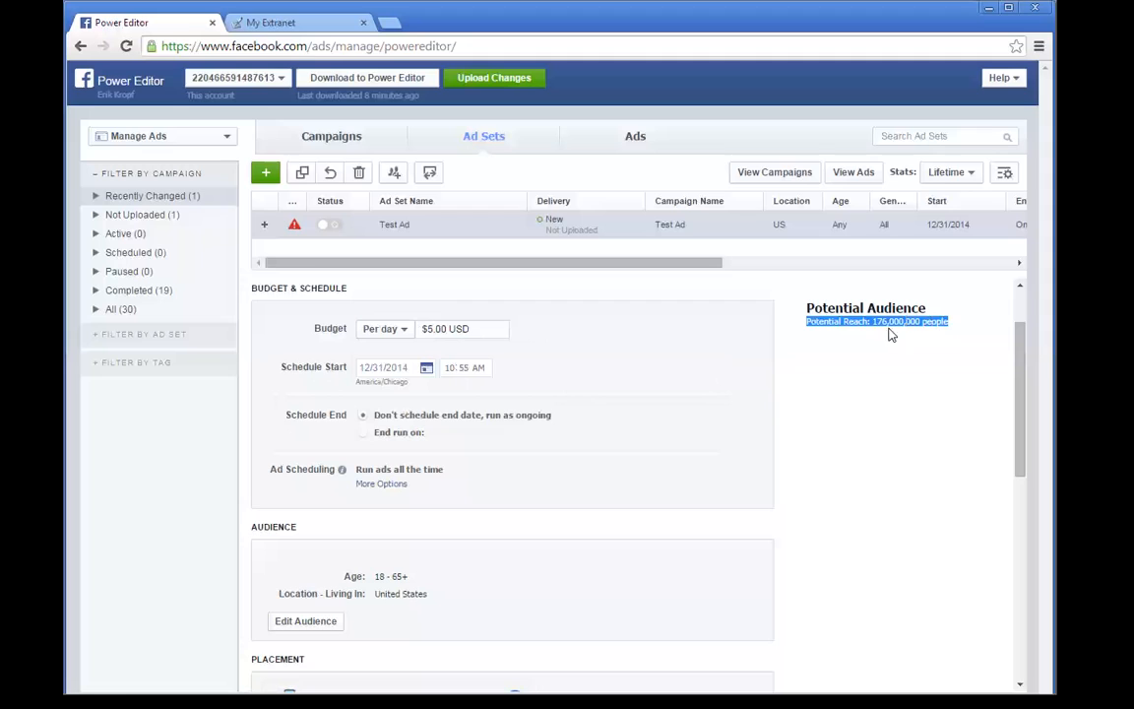
{"action": "left_click", "coordinate": [700, 469]}
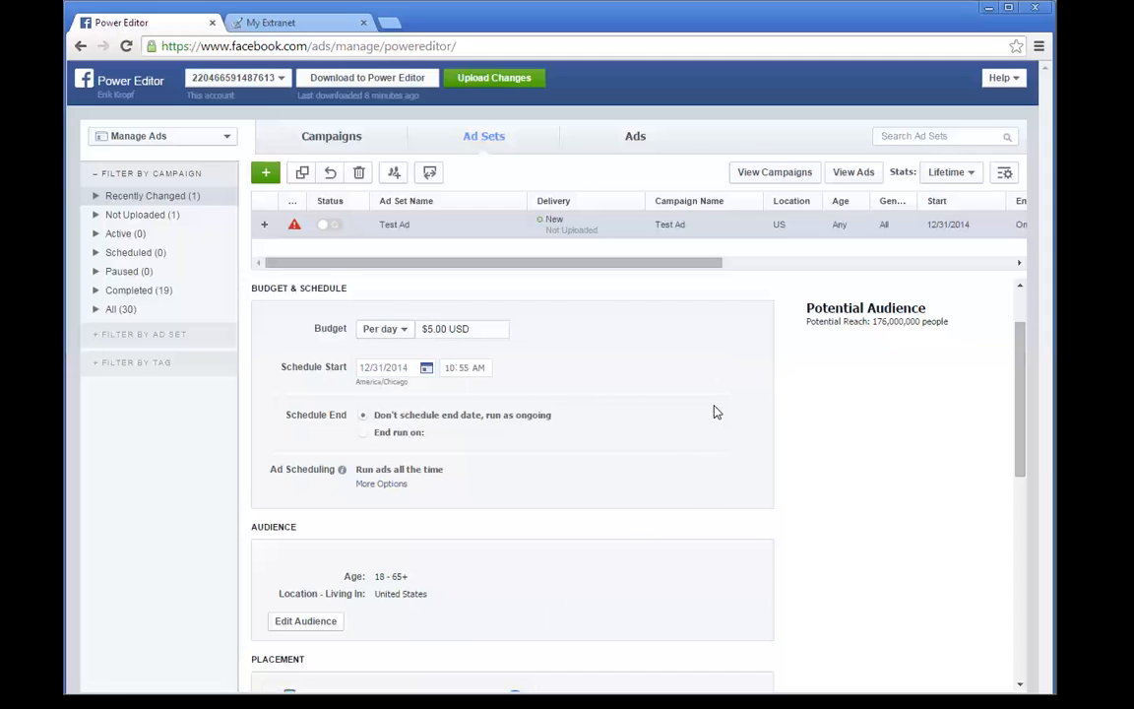
Step: Schedule the ad set's run to end on 1/3/2015 at 6:00 AM and show the additional ad scheduling options
{"action": "left_click", "coordinate": [364, 435]}
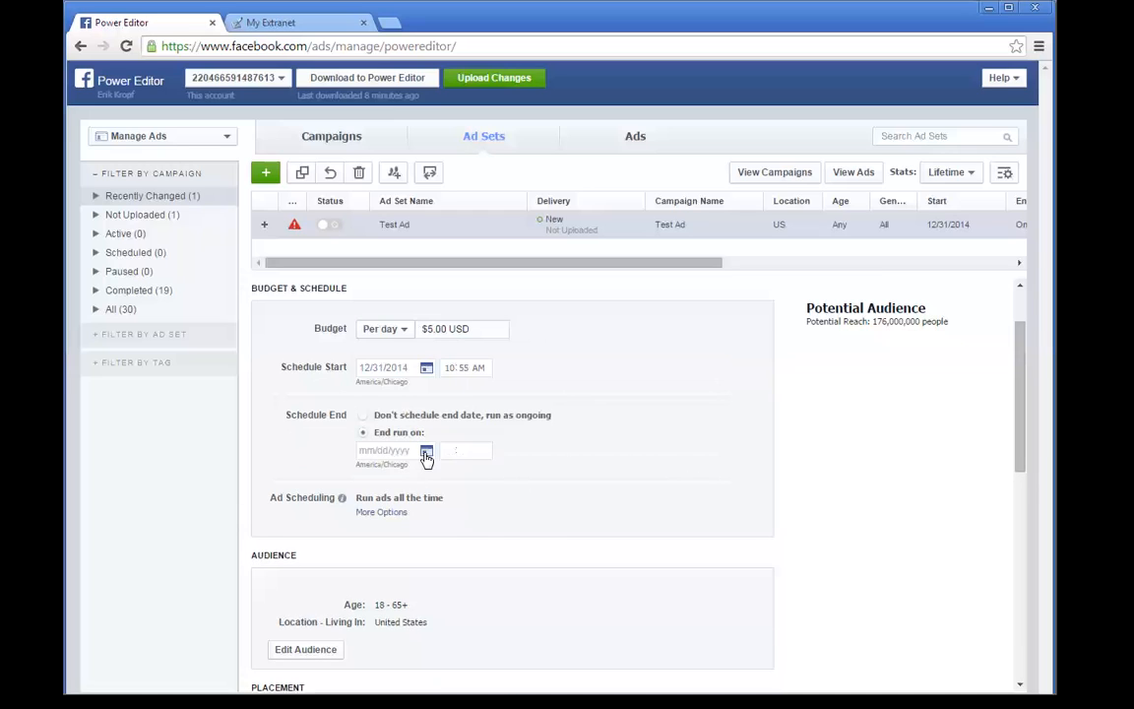
{"action": "left_click", "coordinate": [427, 455]}
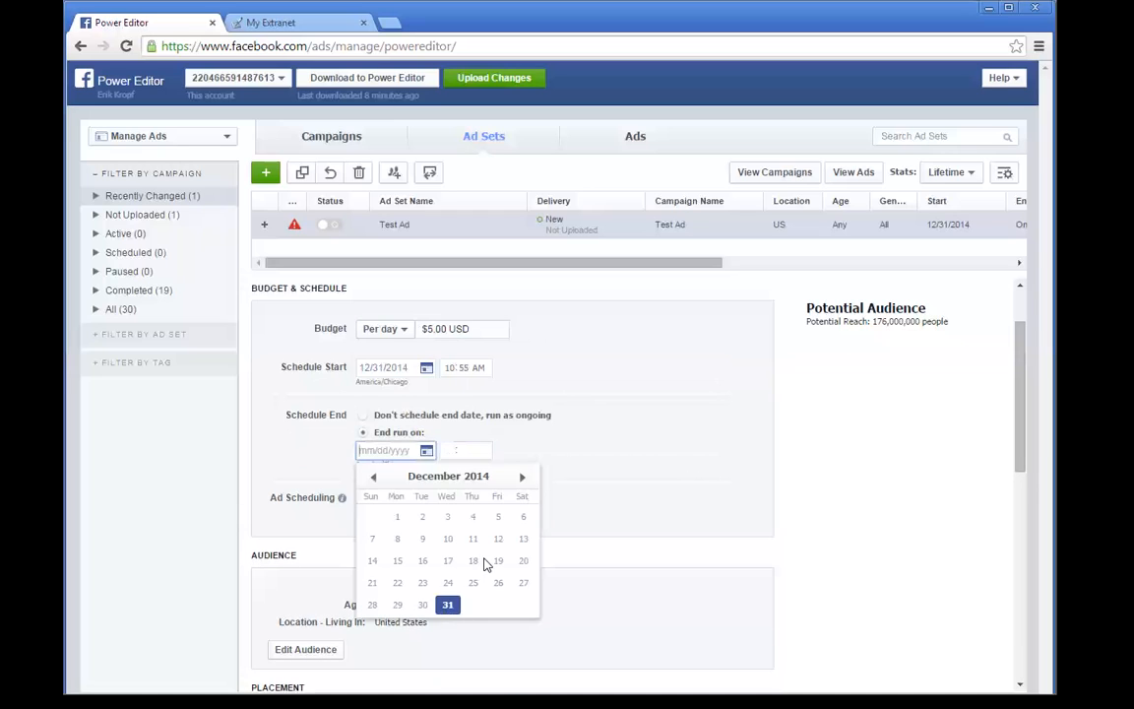
{"action": "left_click", "coordinate": [522, 476]}
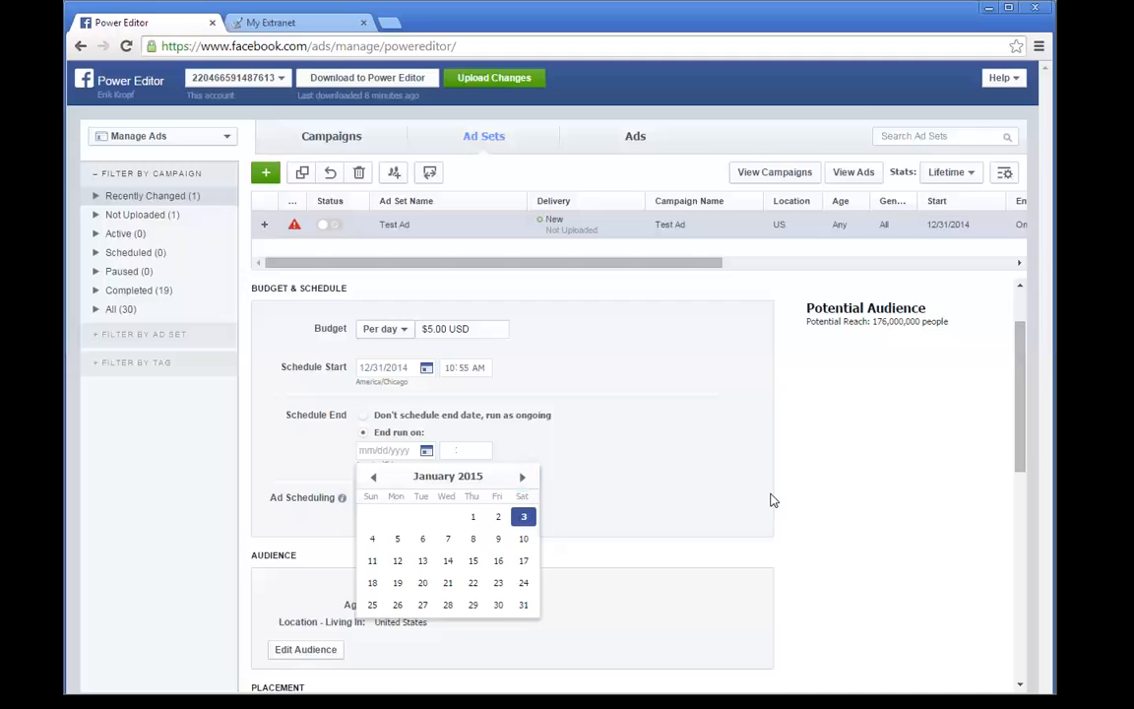
{"action": "left_click", "coordinate": [773, 501]}
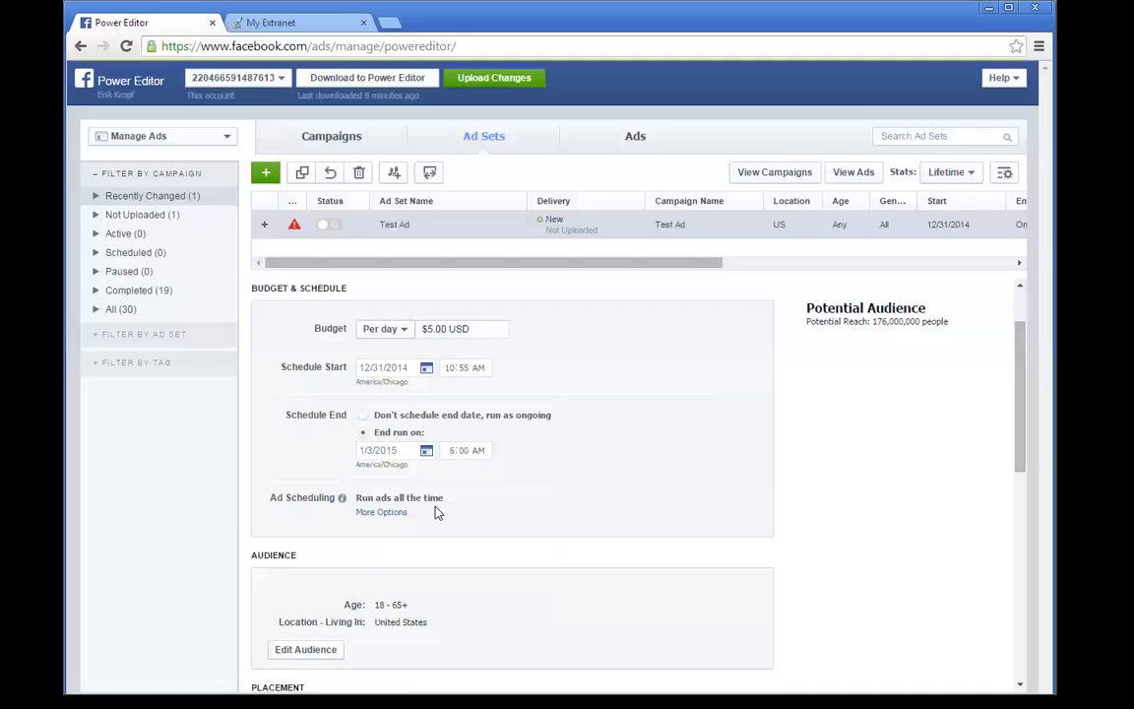
{"action": "left_click", "coordinate": [377, 513]}
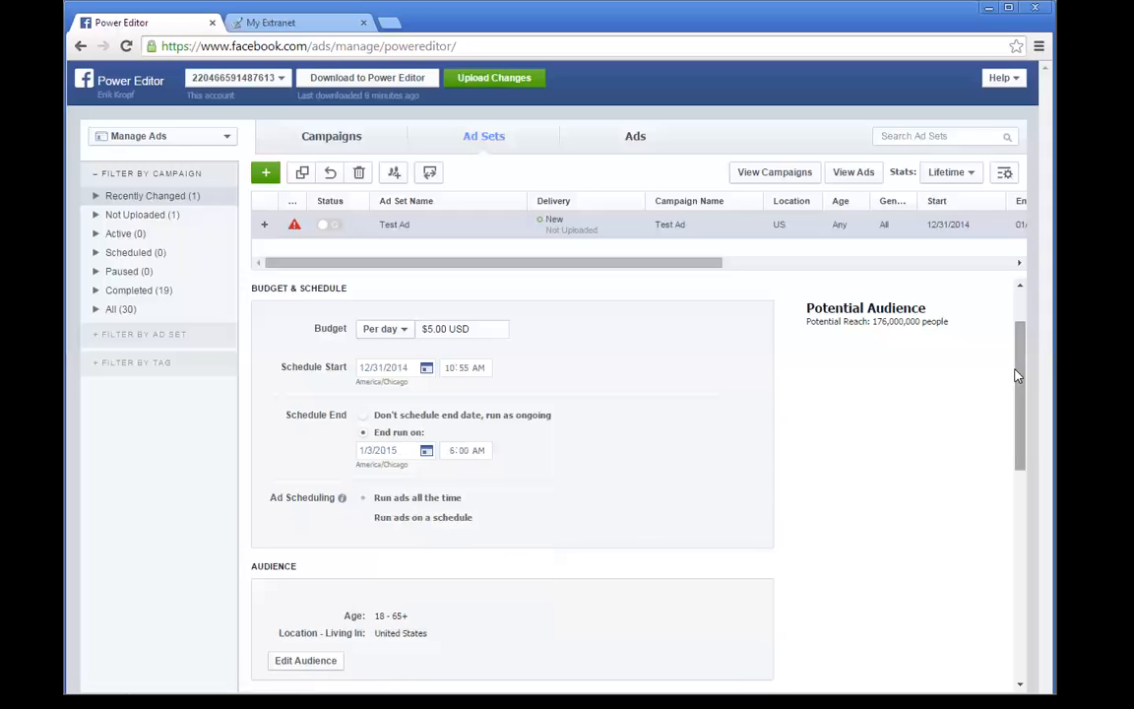
{"action": "scroll", "coordinate": [1019, 436], "scroll_direction": "down", "scroll_amount": 3}
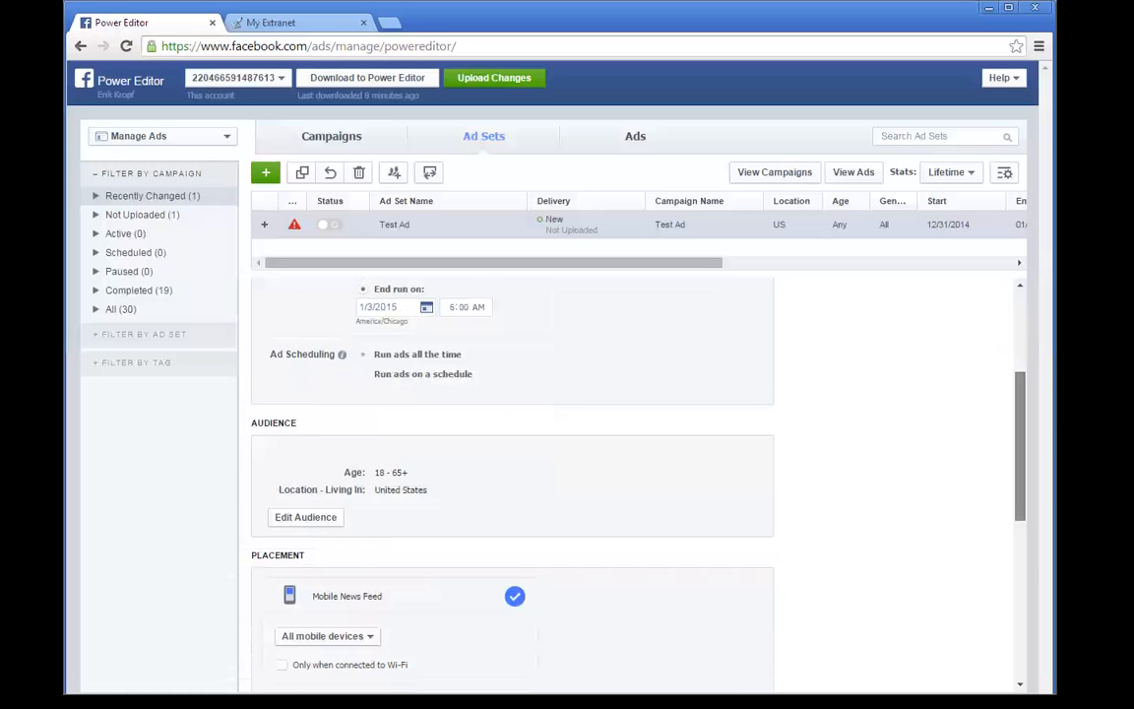
Step: Open the ad set's audience for editing and load the saved target group Target for Ads
{"action": "scroll", "coordinate": [1020, 439], "scroll_direction": "down", "scroll_amount": 3}
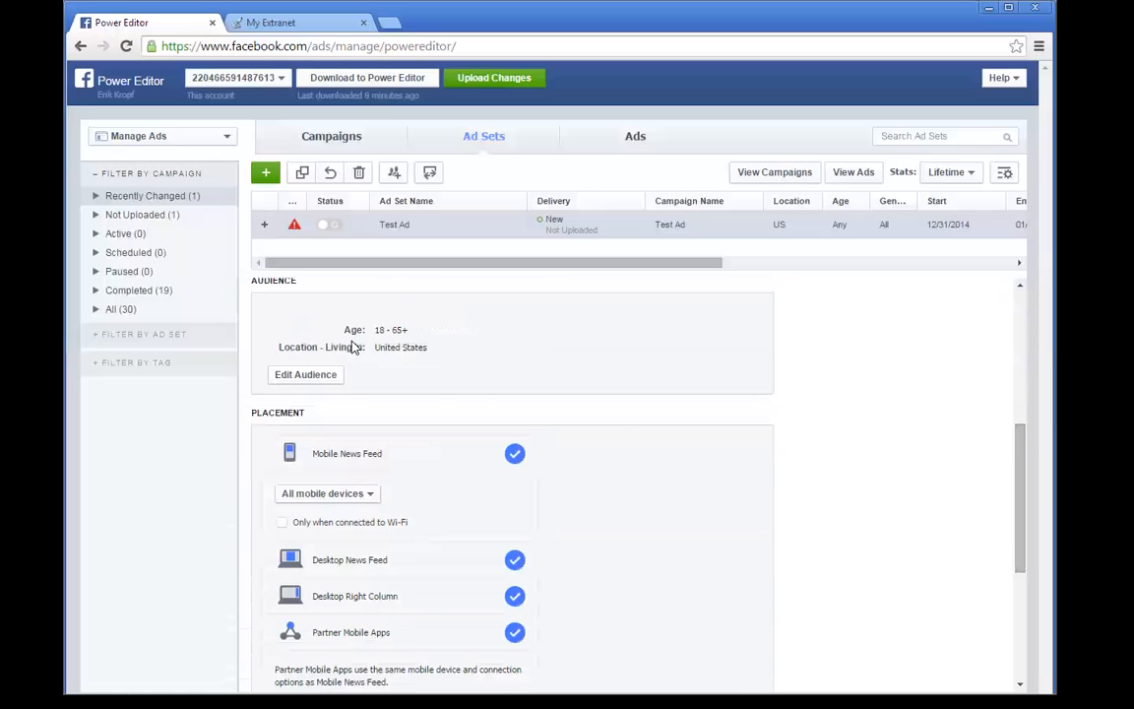
{"action": "left_click", "coordinate": [311, 380]}
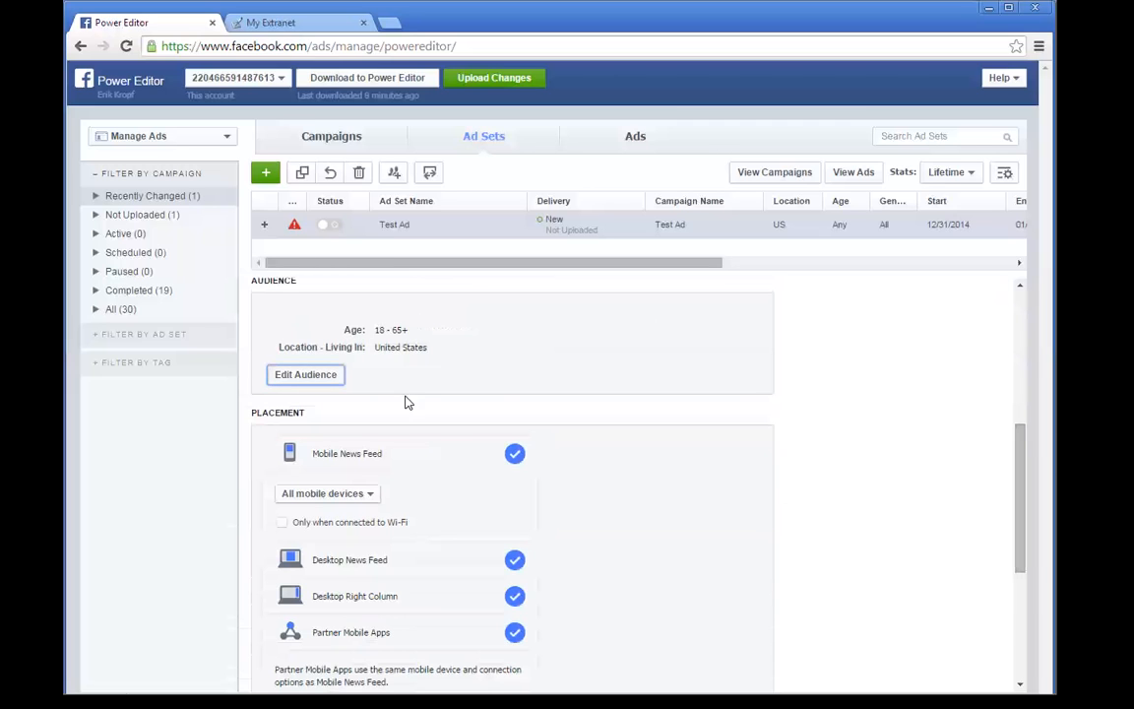
{"action": "left_click", "coordinate": [396, 149]}
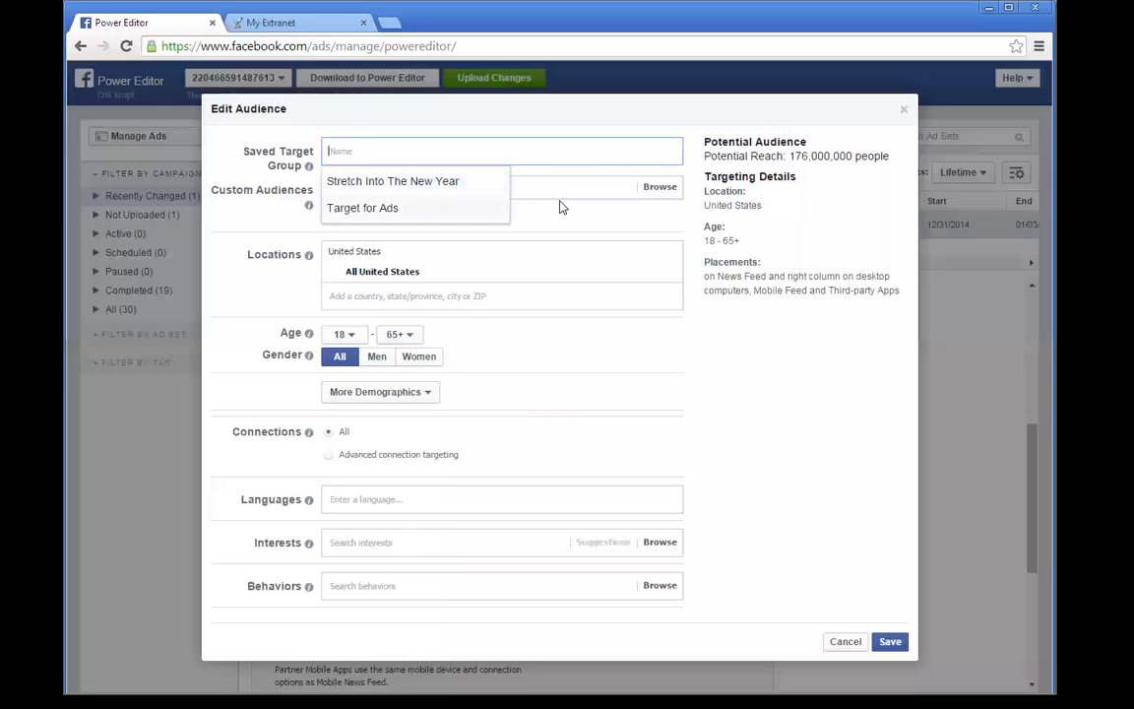
{"action": "left_click", "coordinate": [749, 368]}
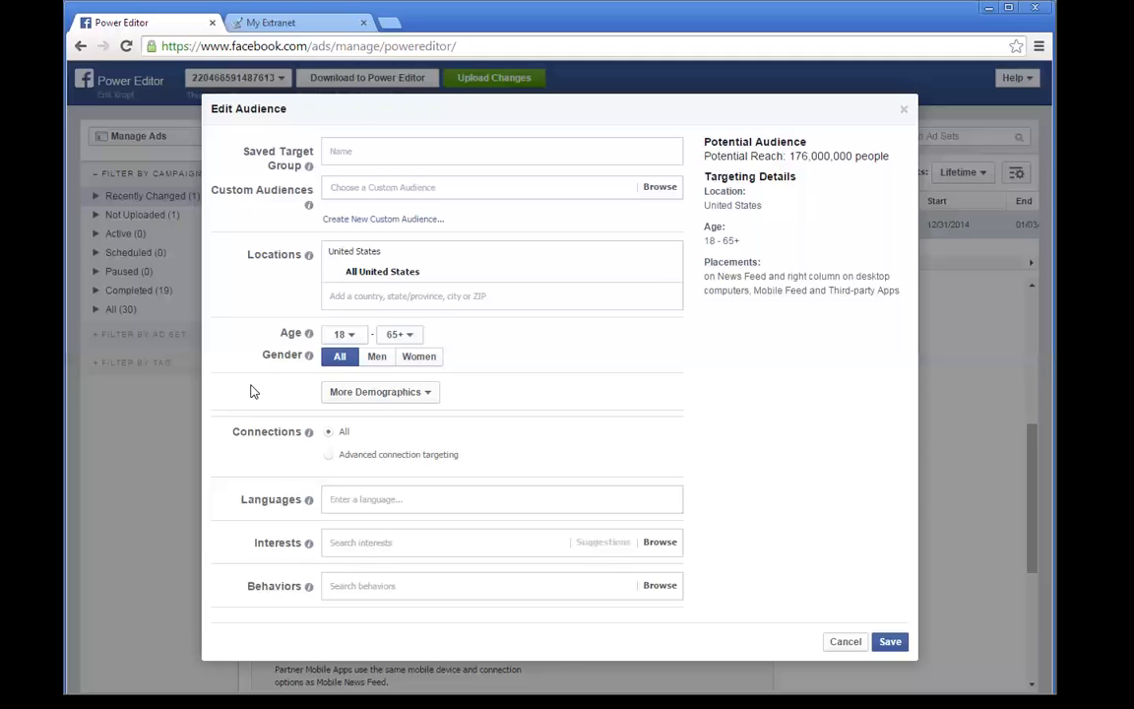
{"action": "left_click", "coordinate": [345, 153]}
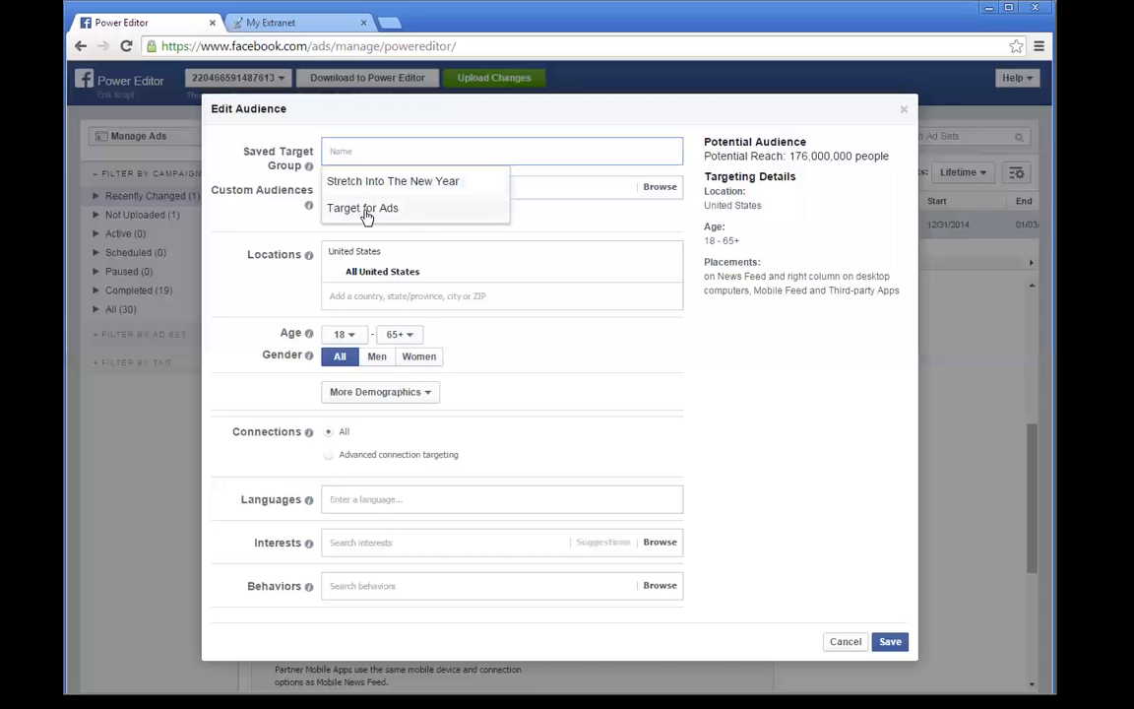
{"action": "left_click", "coordinate": [366, 212]}
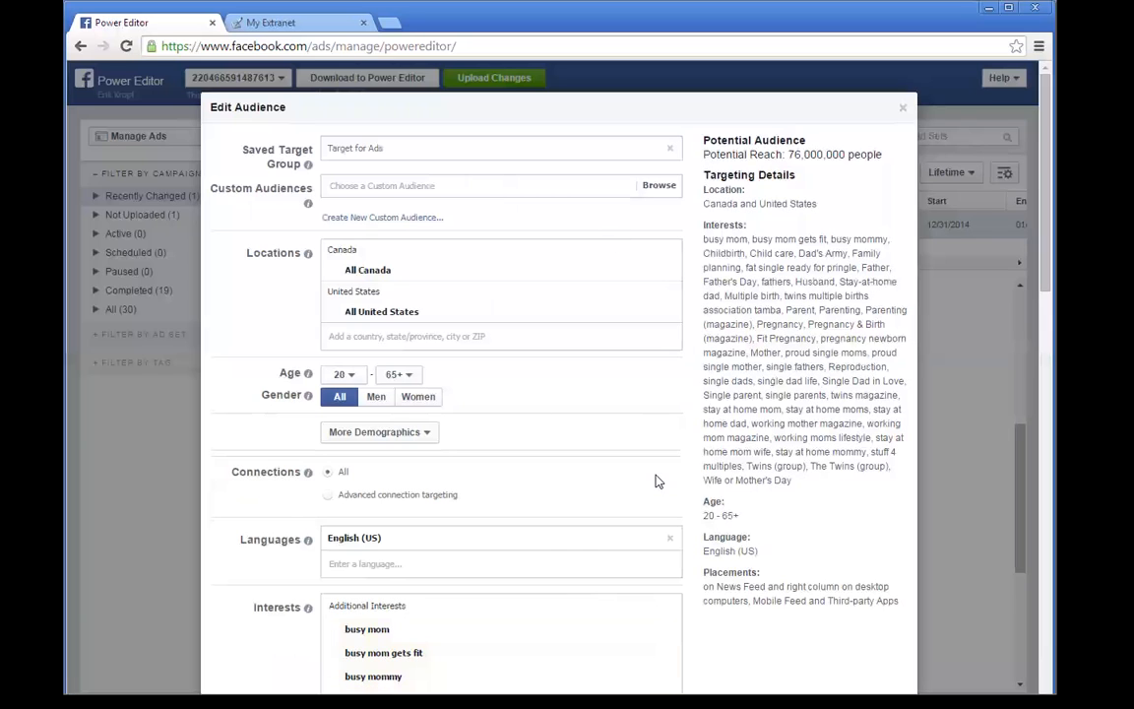
Step: Review the audience's listed interests and add Twin as a further interest
{"action": "scroll", "coordinate": [663, 484], "scroll_direction": "down", "scroll_amount": 3}
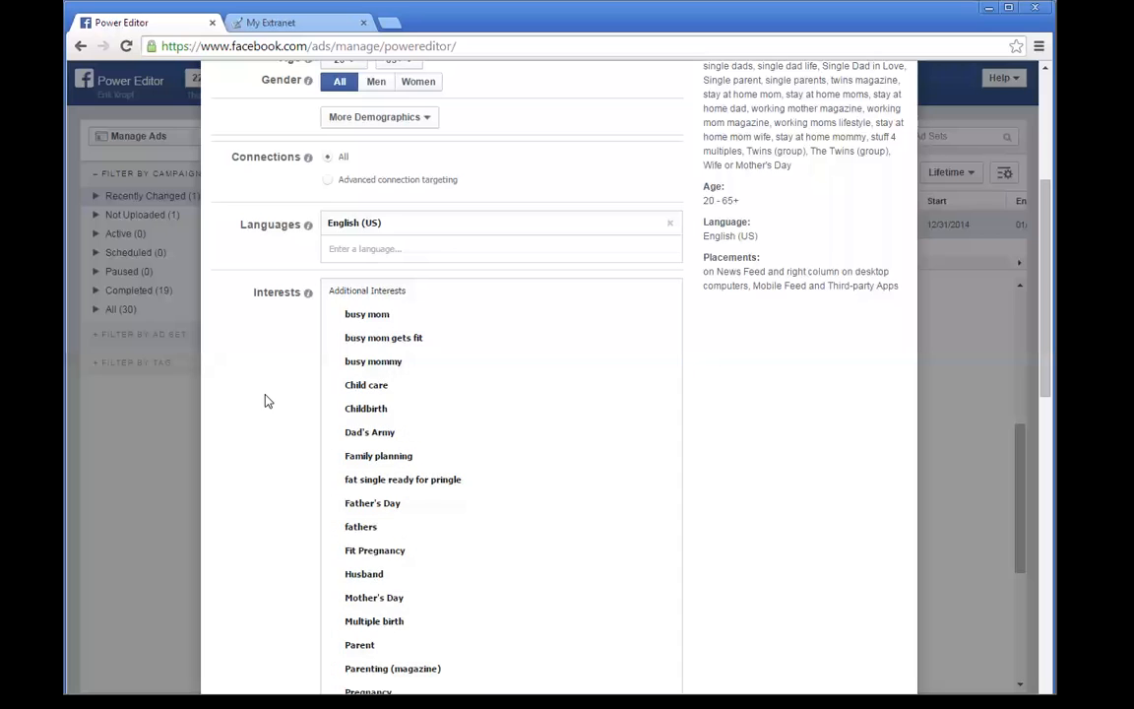
{"action": "scroll", "coordinate": [264, 400], "scroll_direction": "down", "scroll_amount": 6}
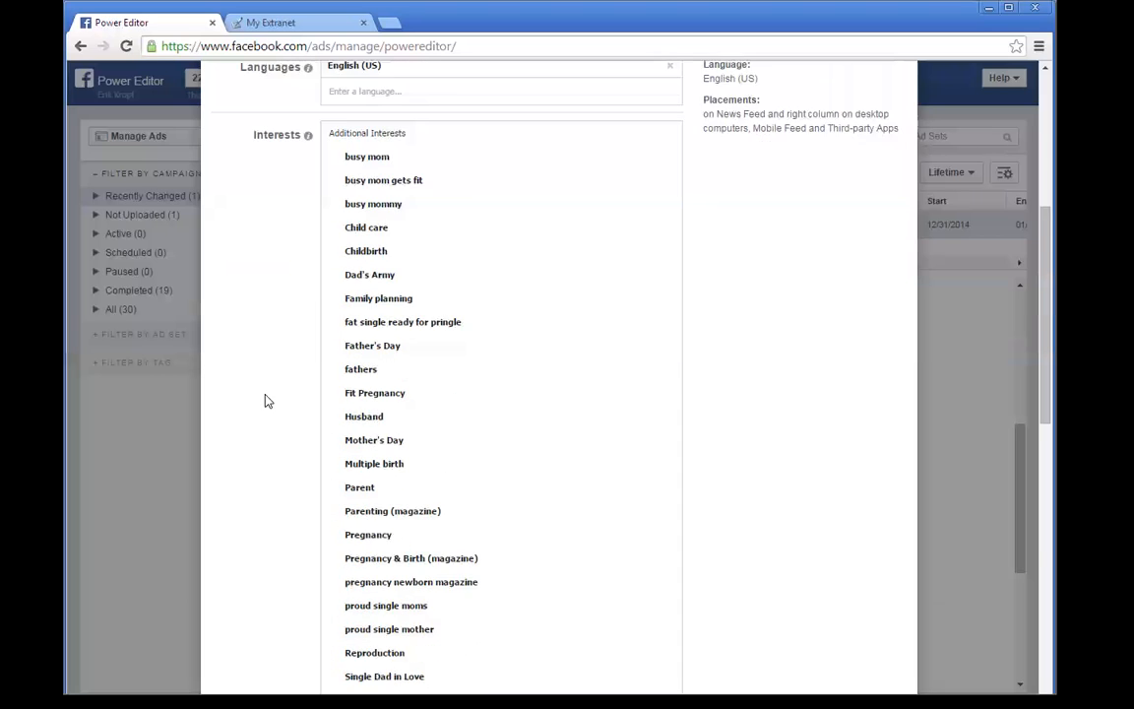
{"action": "scroll", "coordinate": [264, 401], "scroll_direction": "down", "scroll_amount": 3}
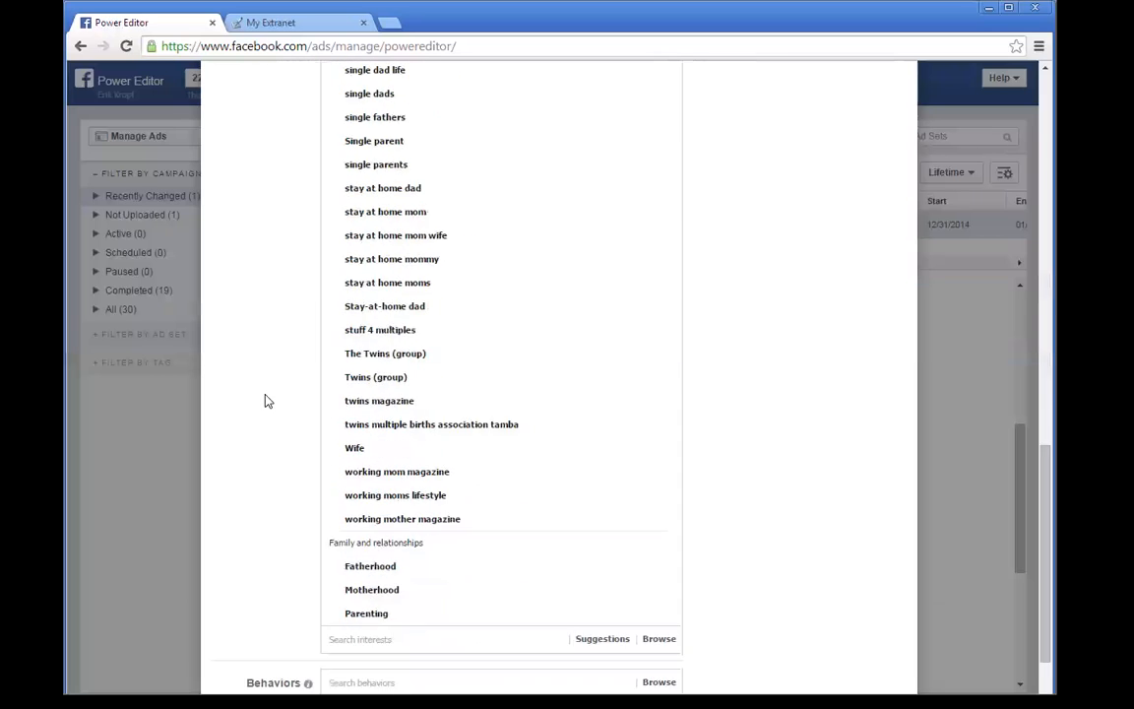
{"action": "scroll", "coordinate": [264, 401], "scroll_direction": "down", "scroll_amount": 1}
{"action": "scroll", "coordinate": [266, 400], "scroll_direction": "down", "scroll_amount": 1}
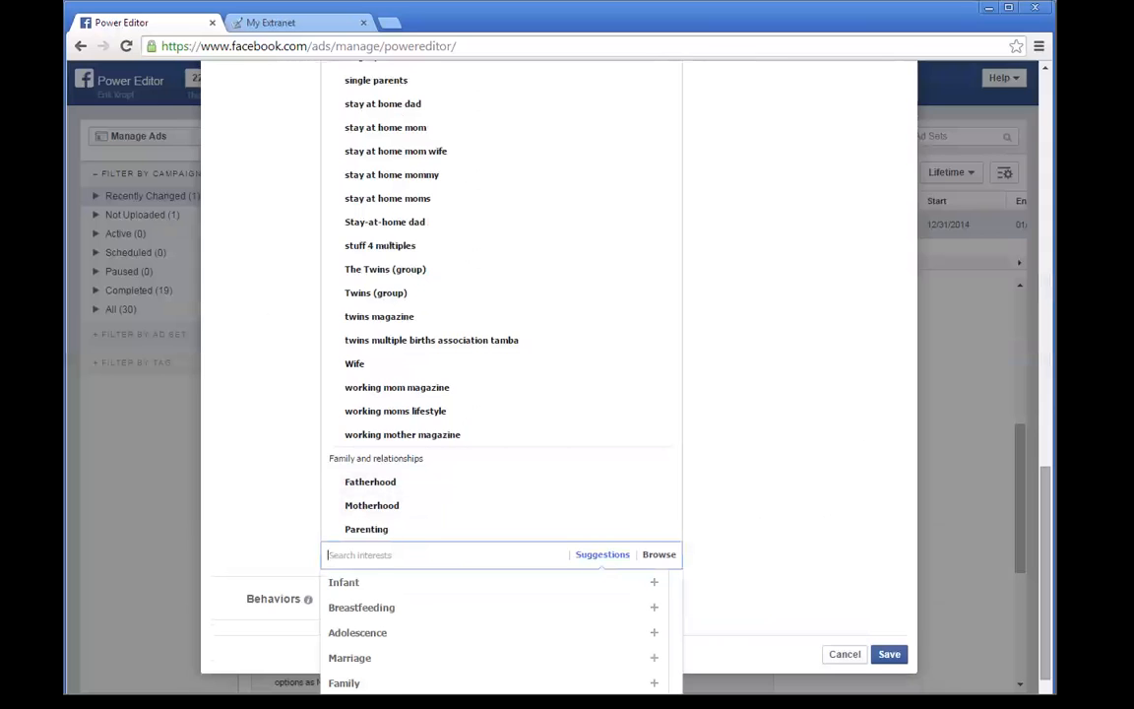
{"action": "scroll", "coordinate": [374, 351], "scroll_direction": "down", "scroll_amount": 2}
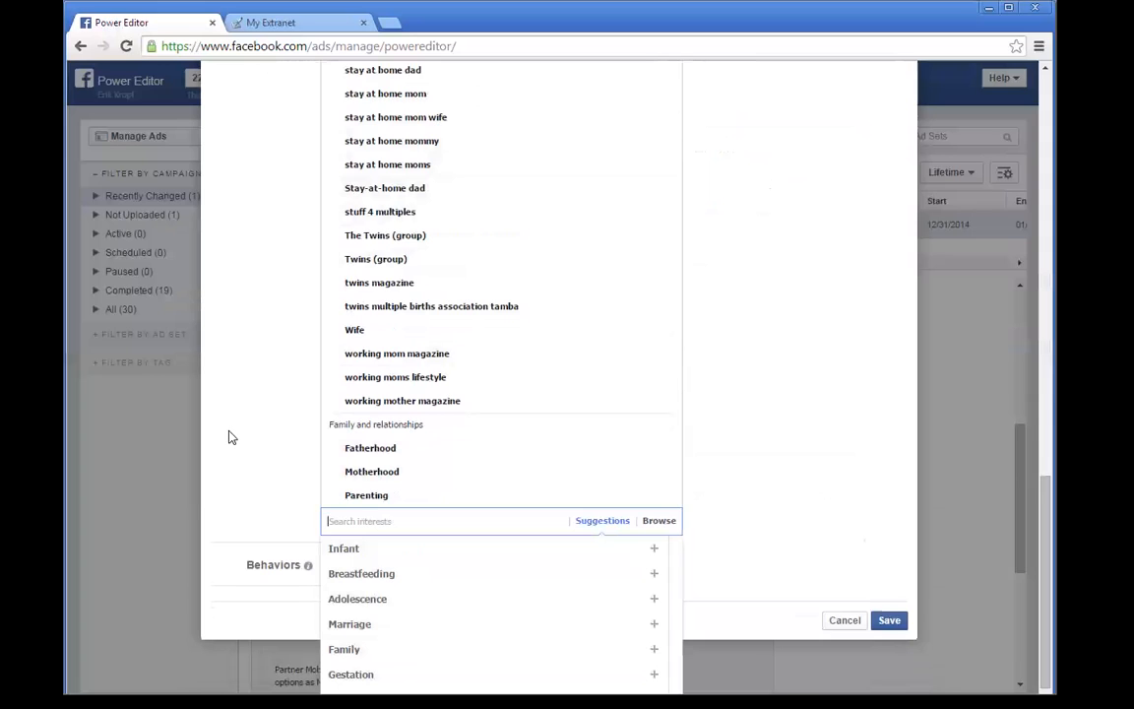
{"action": "type", "text": "te"}
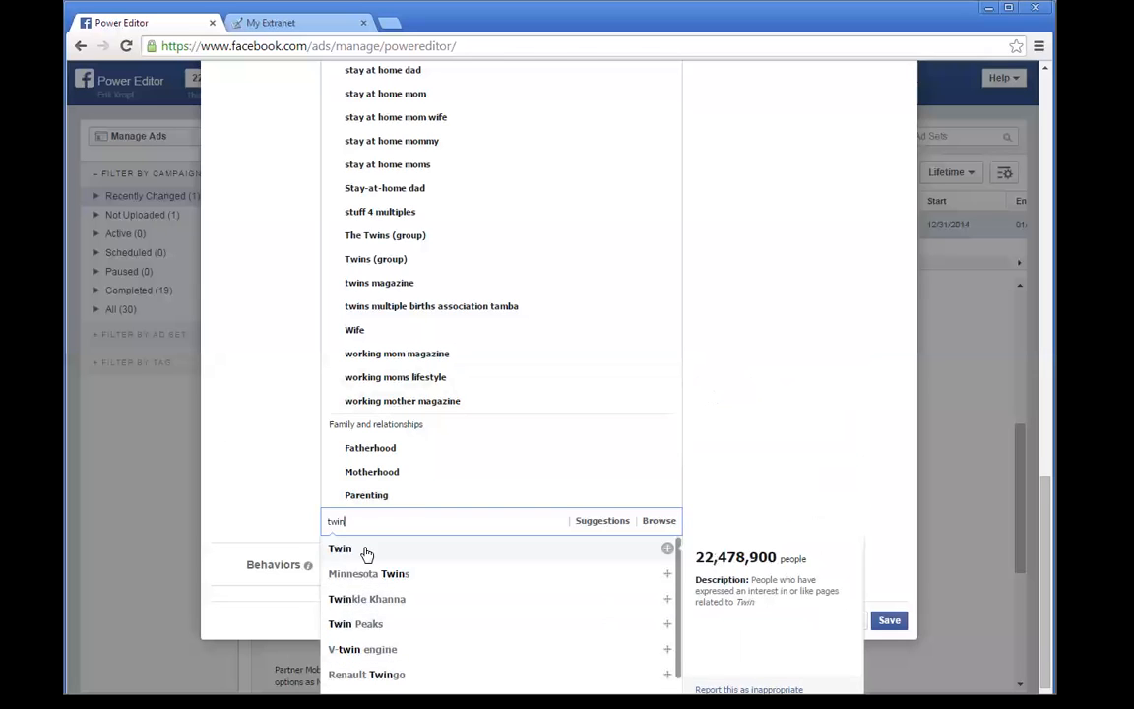
{"action": "left_click", "coordinate": [667, 549]}
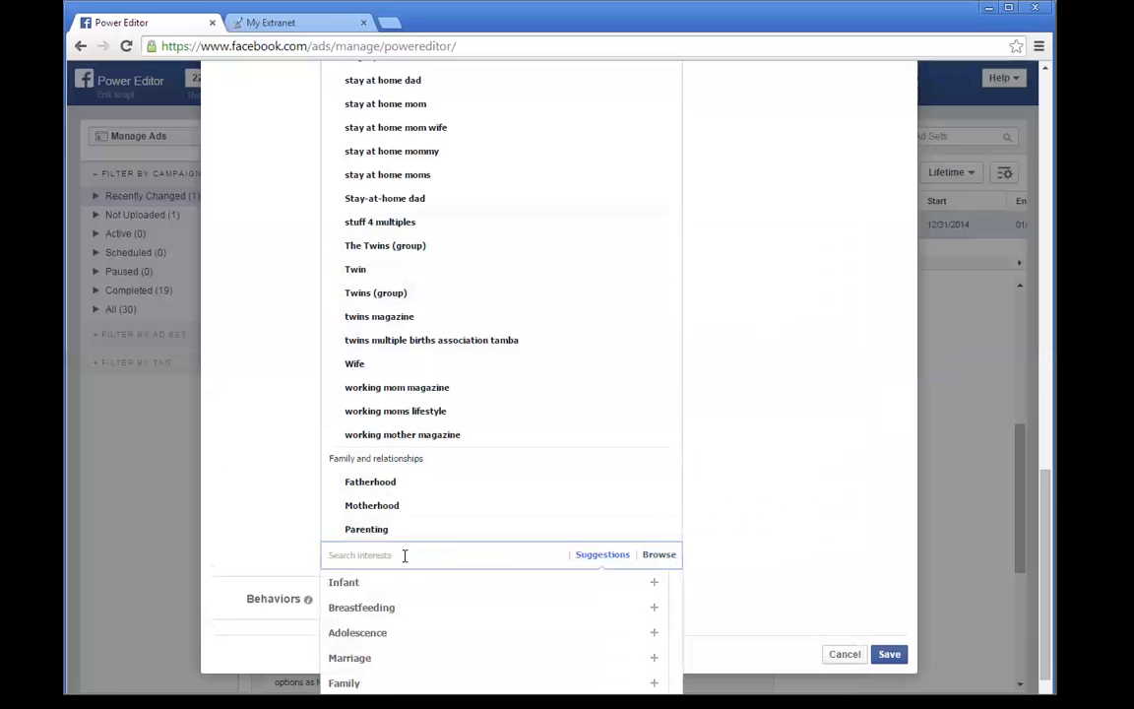
Step: Search the audience's interests for parenting, then clear the search and dismiss the suggestions
{"action": "type", "text": "parenting"}
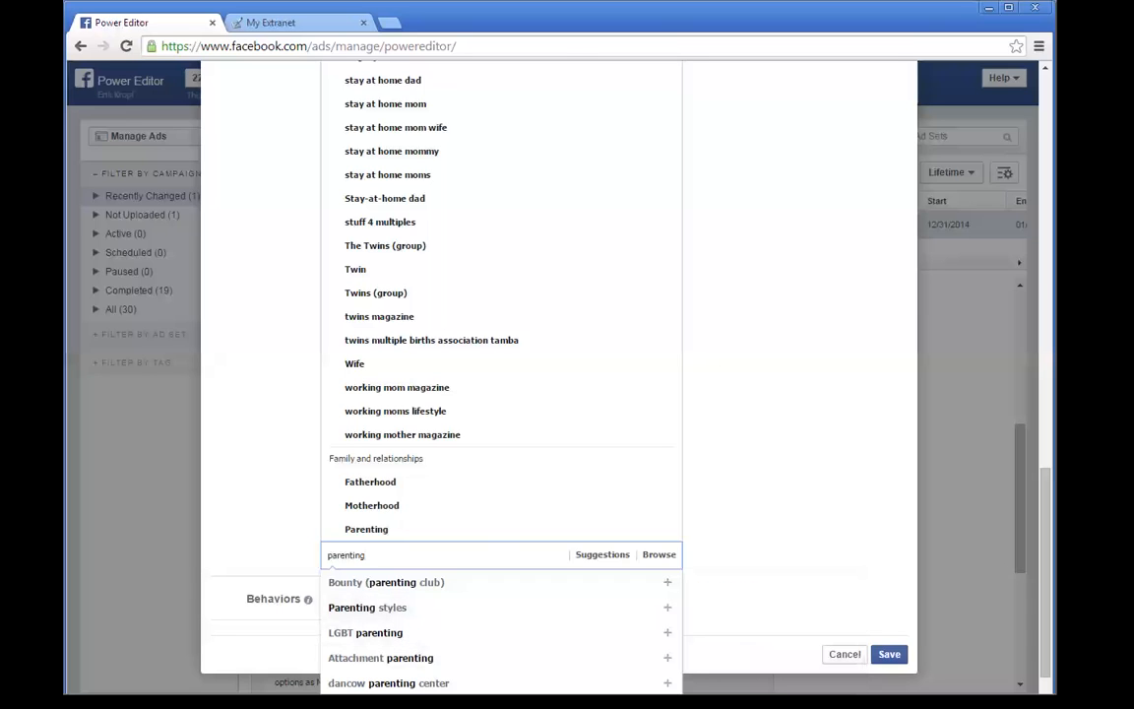
{"action": "key", "text": "ctrl+a"}
{"action": "left_click", "coordinate": [718, 585]}
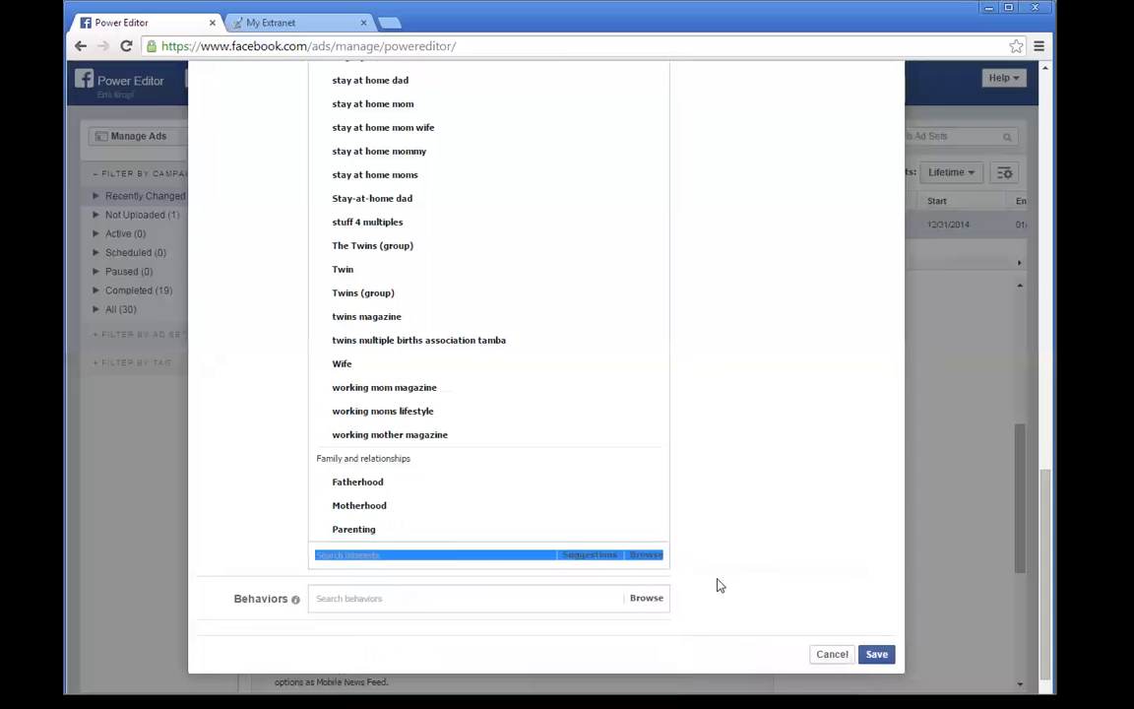
{"action": "left_click", "coordinate": [452, 555]}
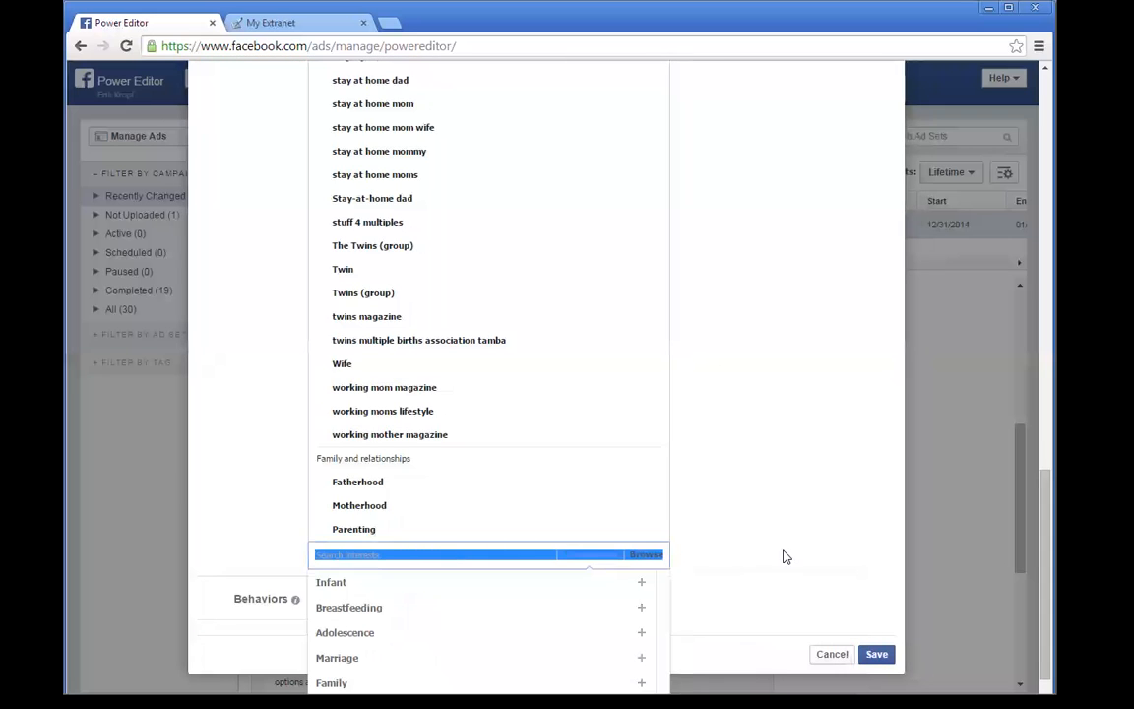
{"action": "left_click", "coordinate": [751, 572]}
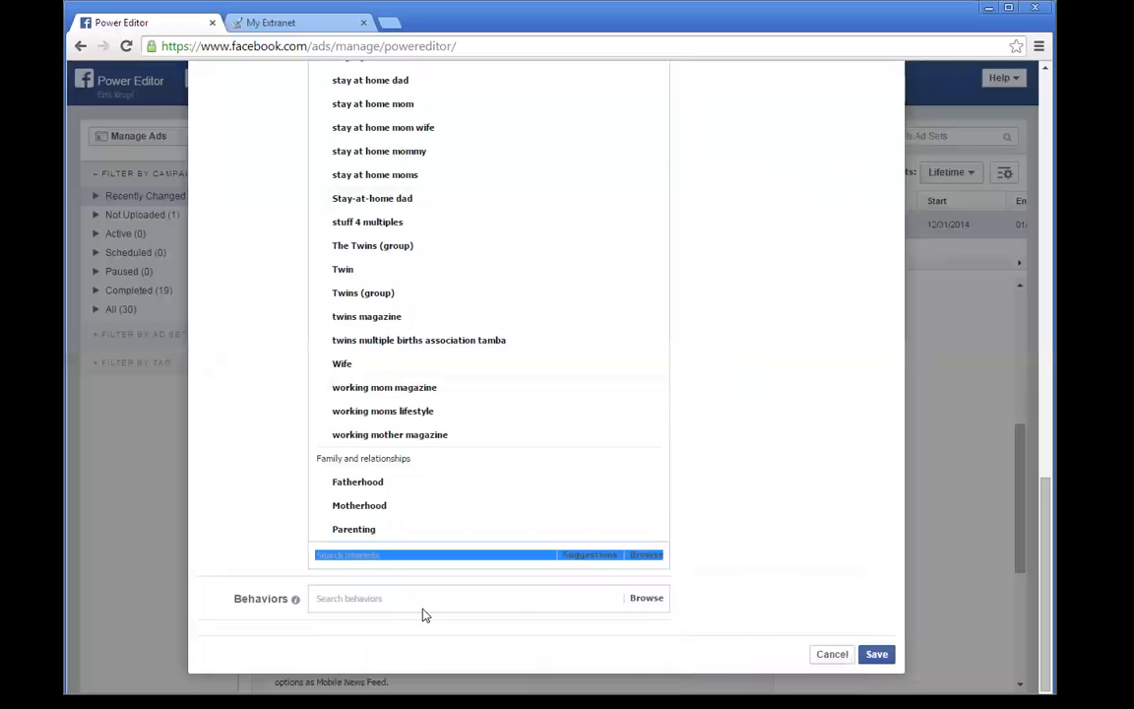
Step: Browse the behavior categories available for the audience and close the list without choosing any
{"action": "left_click", "coordinate": [456, 600]}
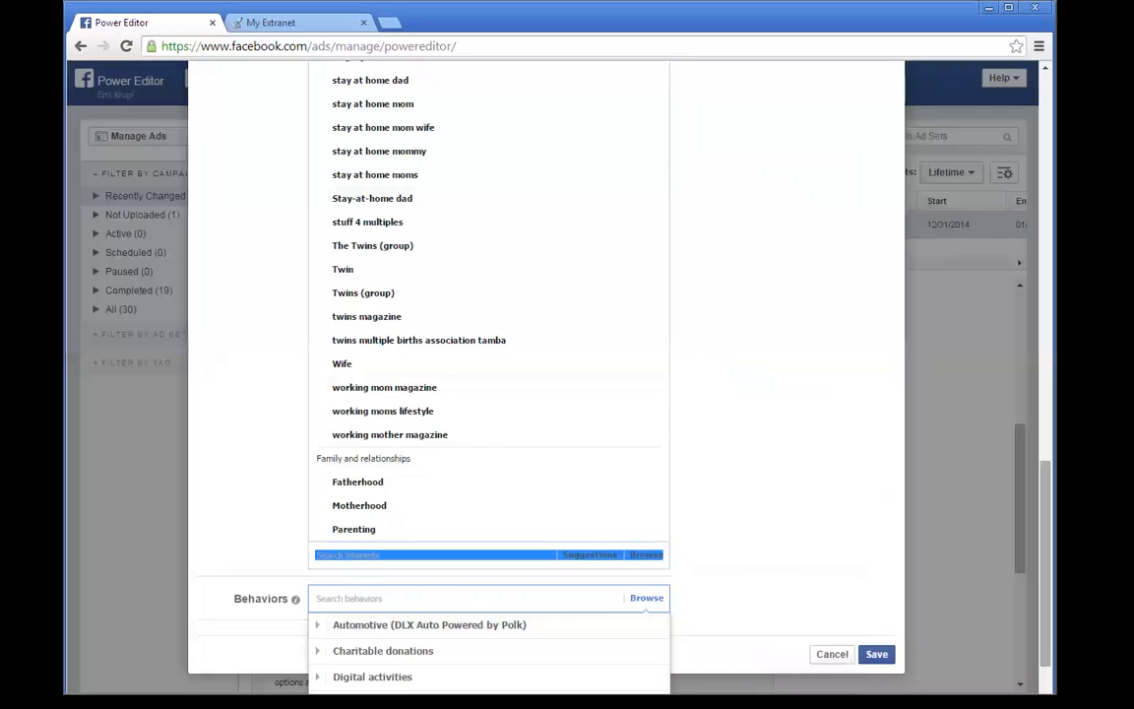
{"action": "left_click_drag", "start_coordinate": [1046, 564], "coordinate": [1046, 595]}
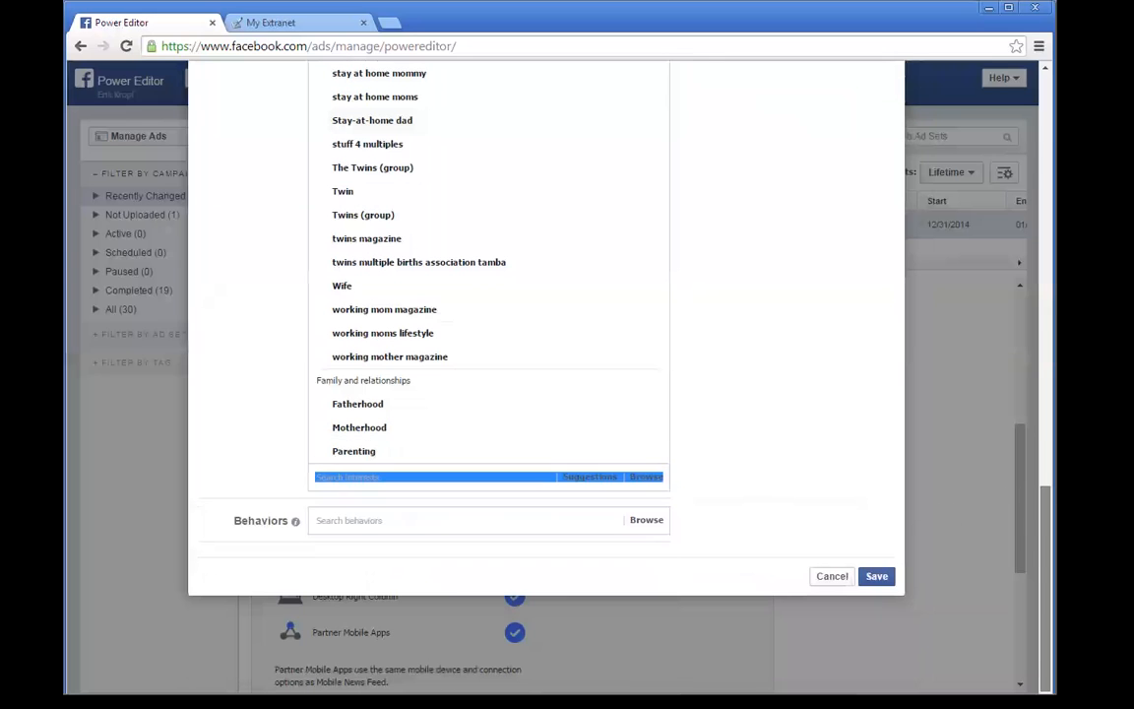
{"action": "left_click", "coordinate": [503, 524]}
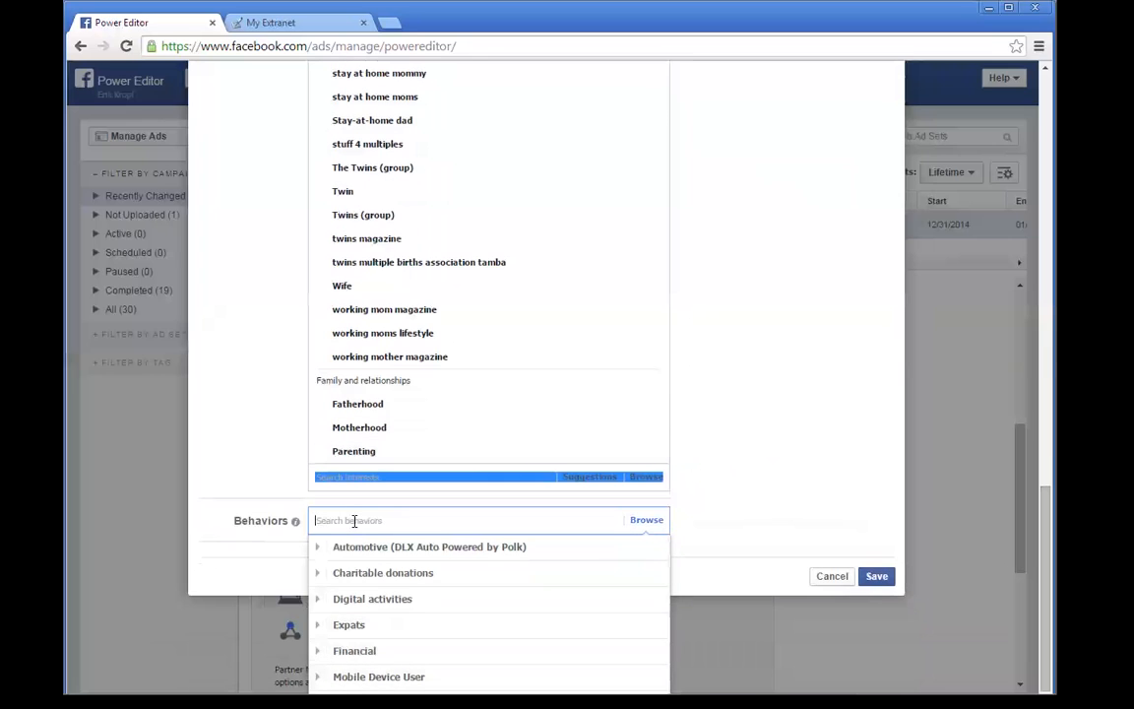
{"action": "left_click", "coordinate": [647, 522]}
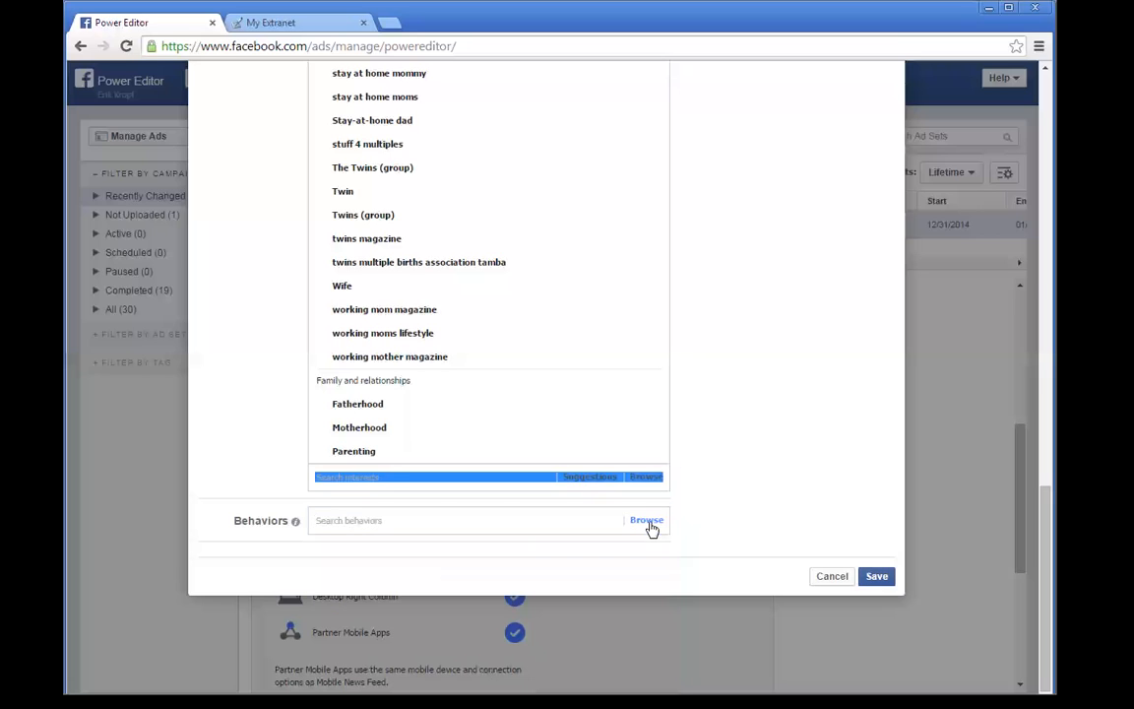
{"action": "left_click", "coordinate": [372, 529]}
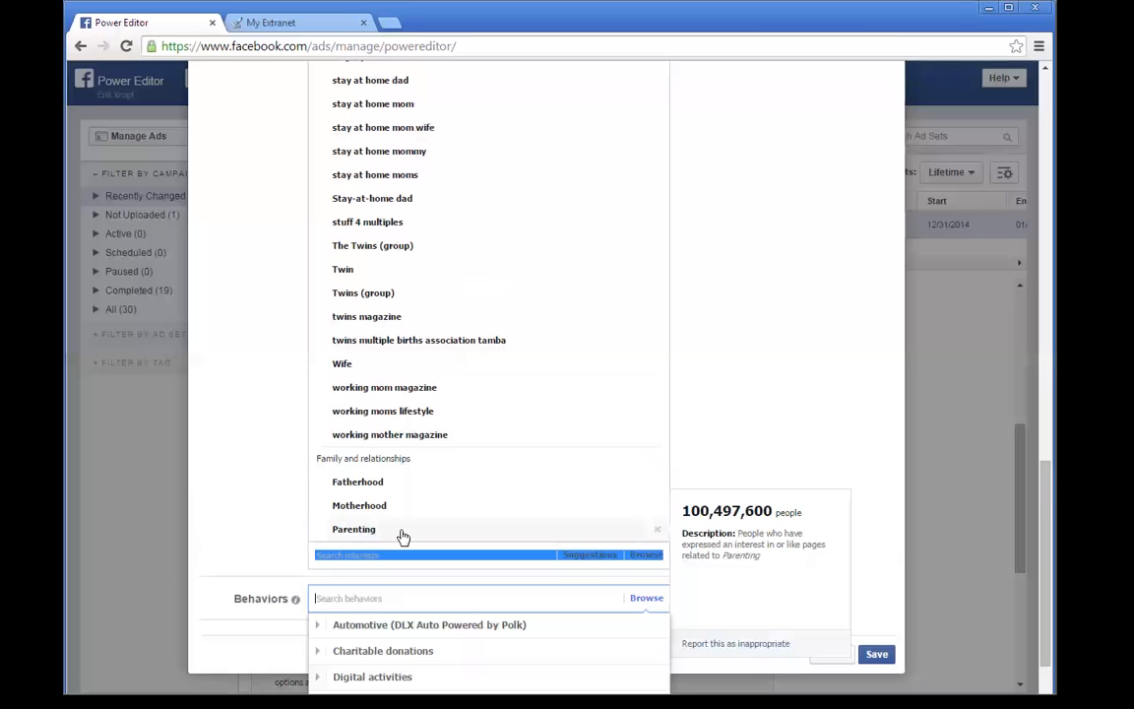
{"action": "mouse_move", "coordinate": [356, 533]}
{"action": "left_click", "coordinate": [827, 616]}
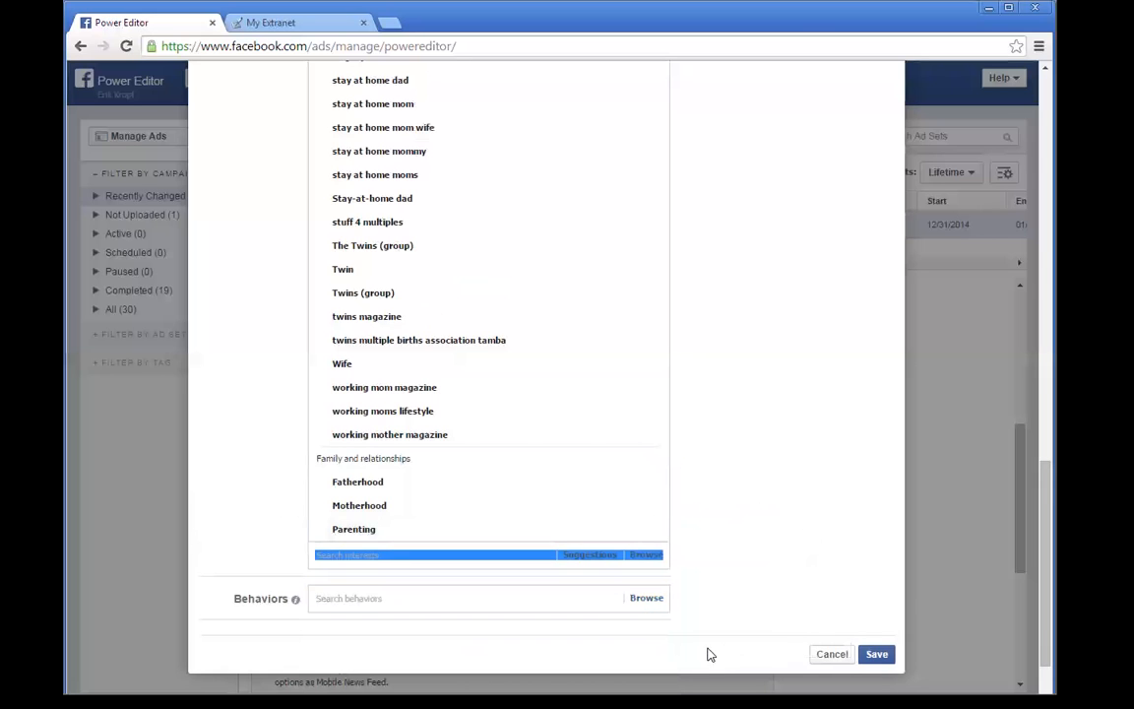
Step: Examine the additional demographic categories, including Relationship, Work and Parents, without adding one to the audience
{"action": "scroll", "coordinate": [546, 374], "scroll_direction": "up", "scroll_amount": 15}
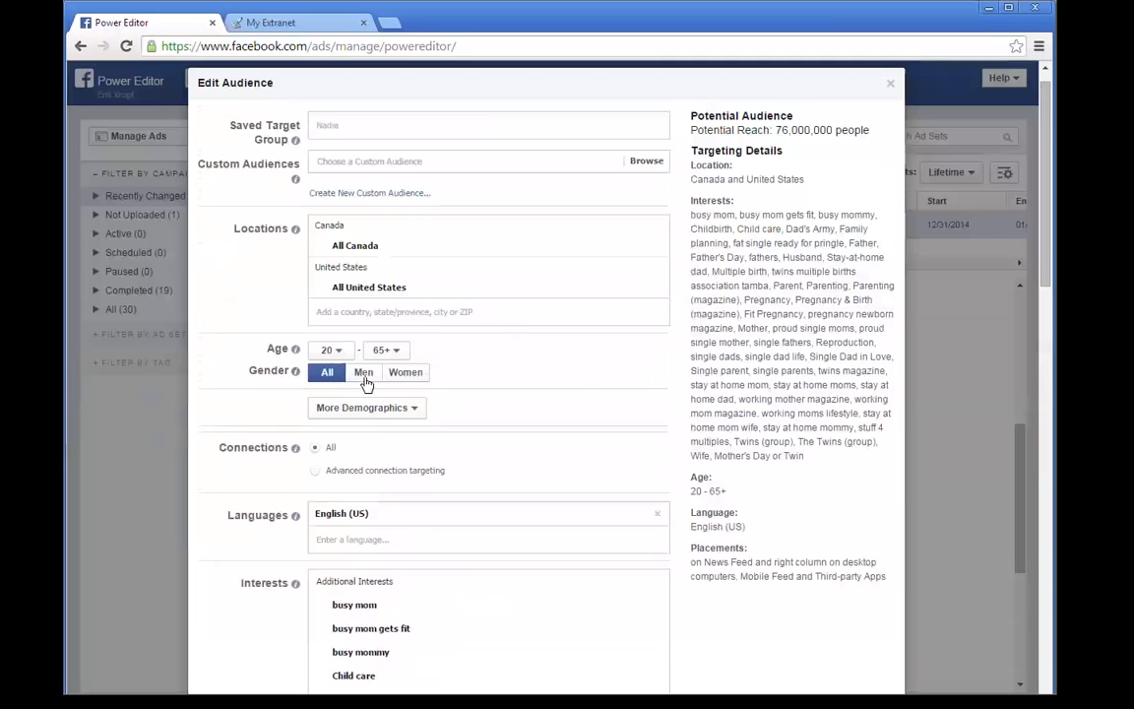
{"action": "left_click", "coordinate": [417, 412]}
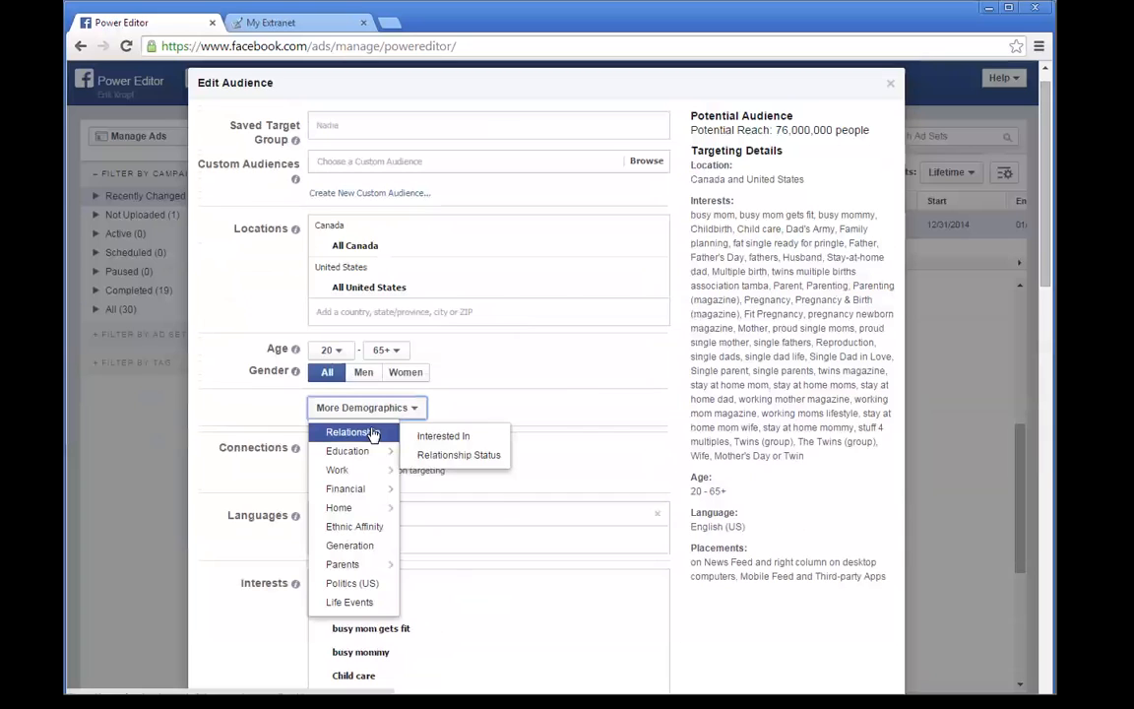
{"action": "mouse_move", "coordinate": [352, 474]}
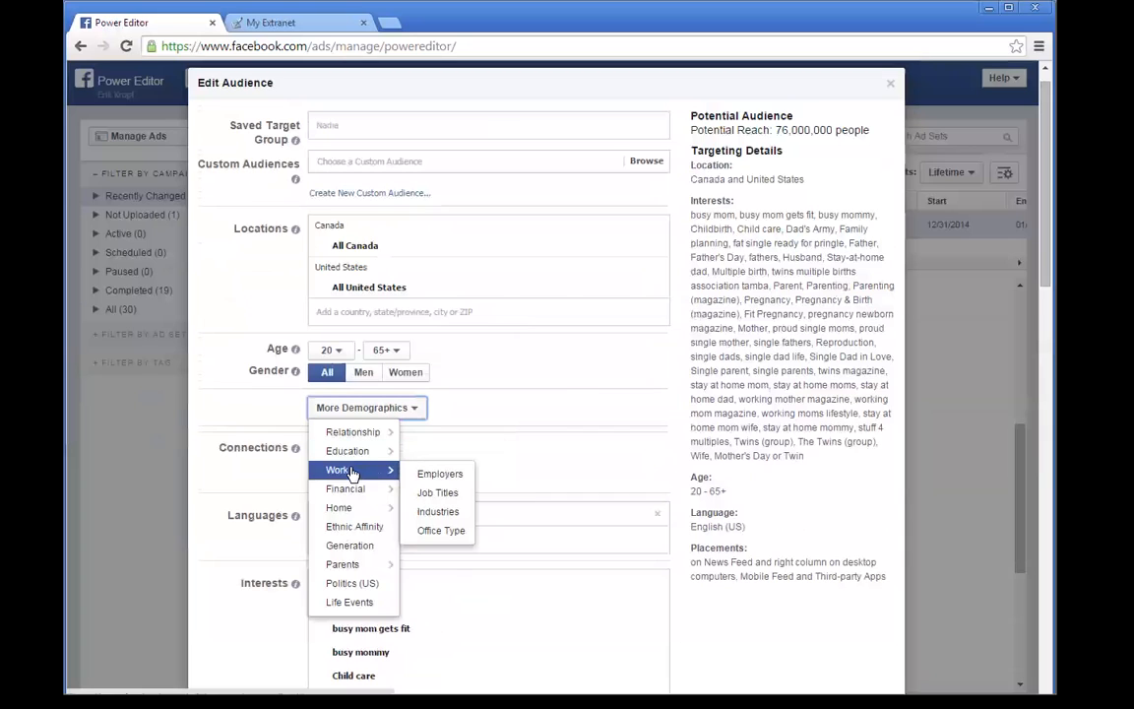
{"action": "mouse_move", "coordinate": [342, 568]}
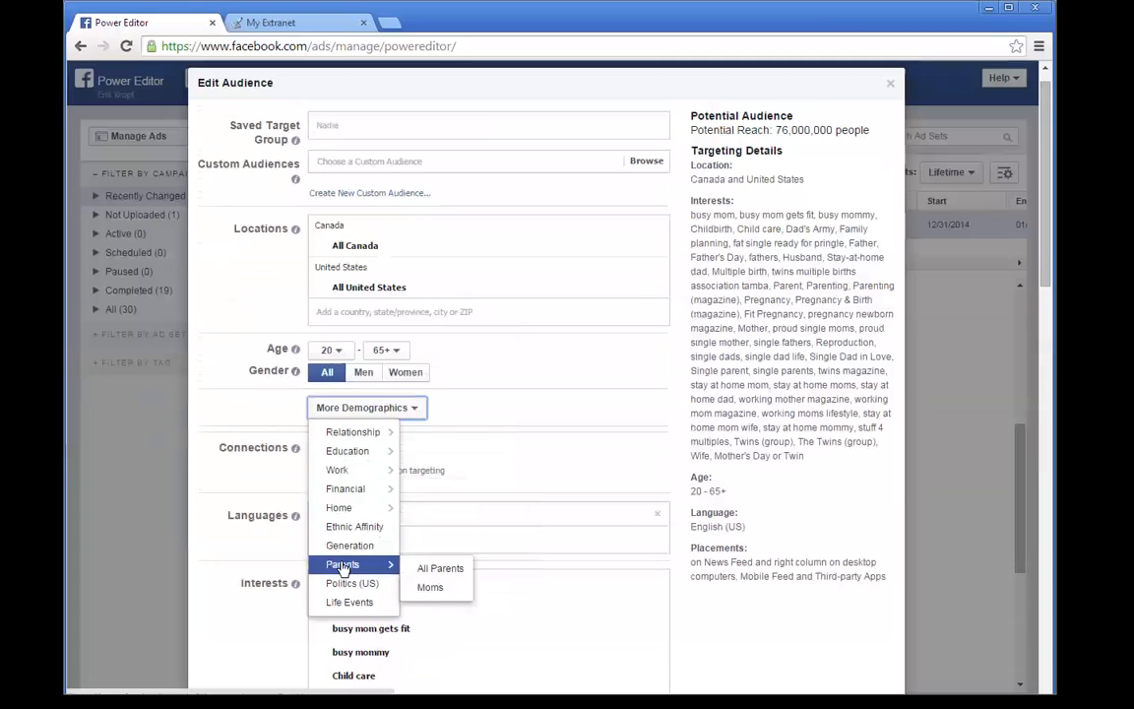
{"action": "left_click", "coordinate": [226, 569]}
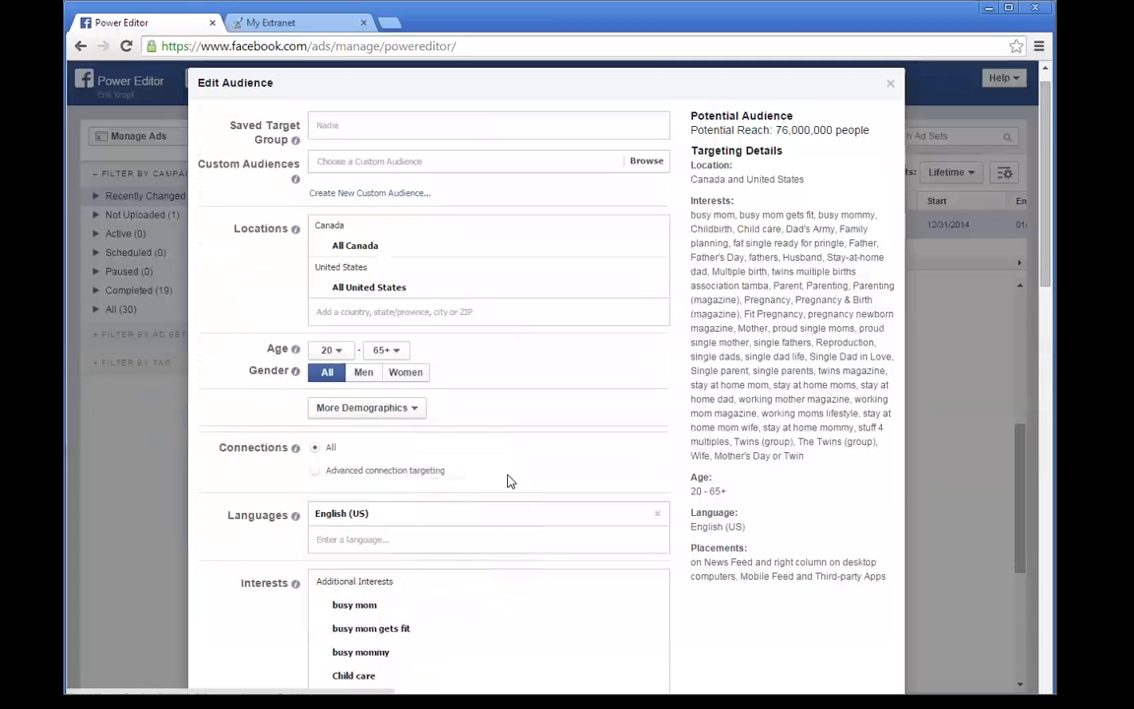
Step: Try advanced connection targeting, entering "The" to find a Page whose connected people are included
{"action": "left_click", "coordinate": [316, 470]}
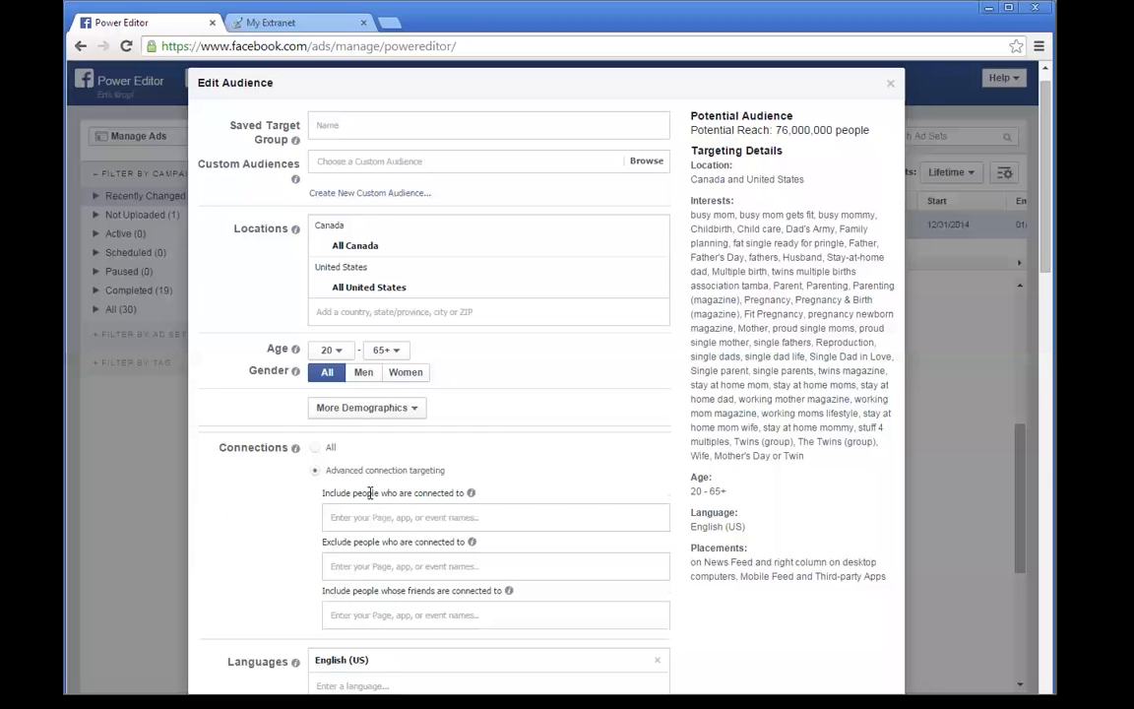
{"action": "scroll", "coordinate": [281, 513], "scroll_direction": "down", "scroll_amount": 1}
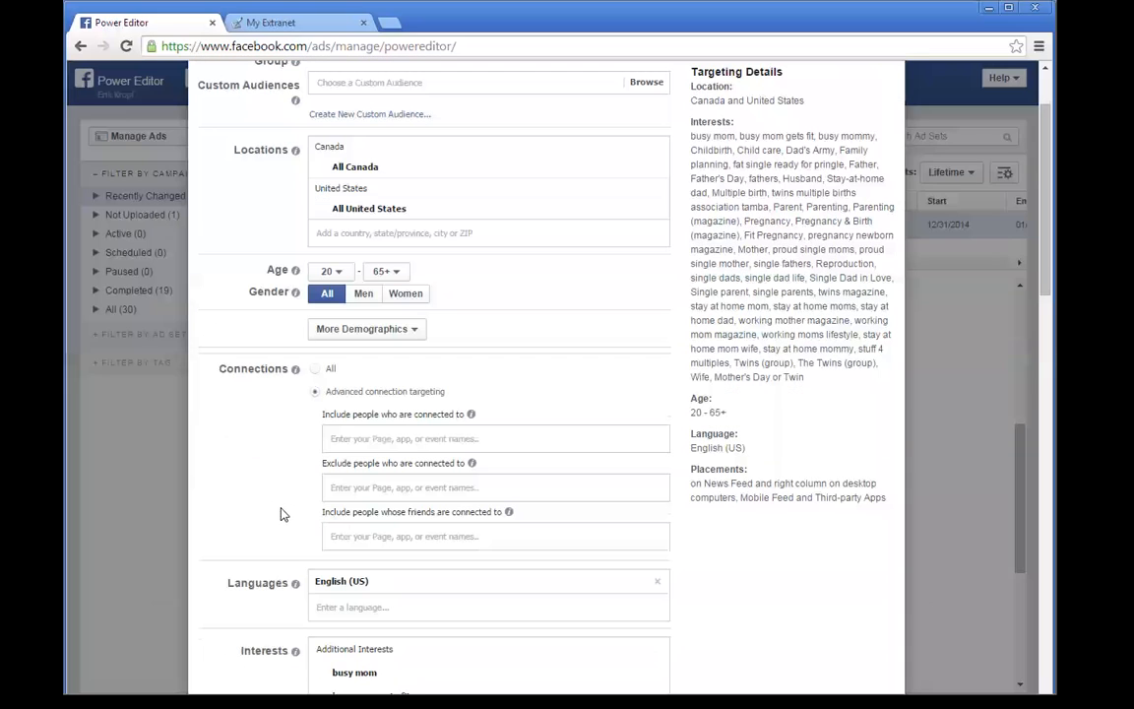
{"action": "left_click", "coordinate": [374, 439]}
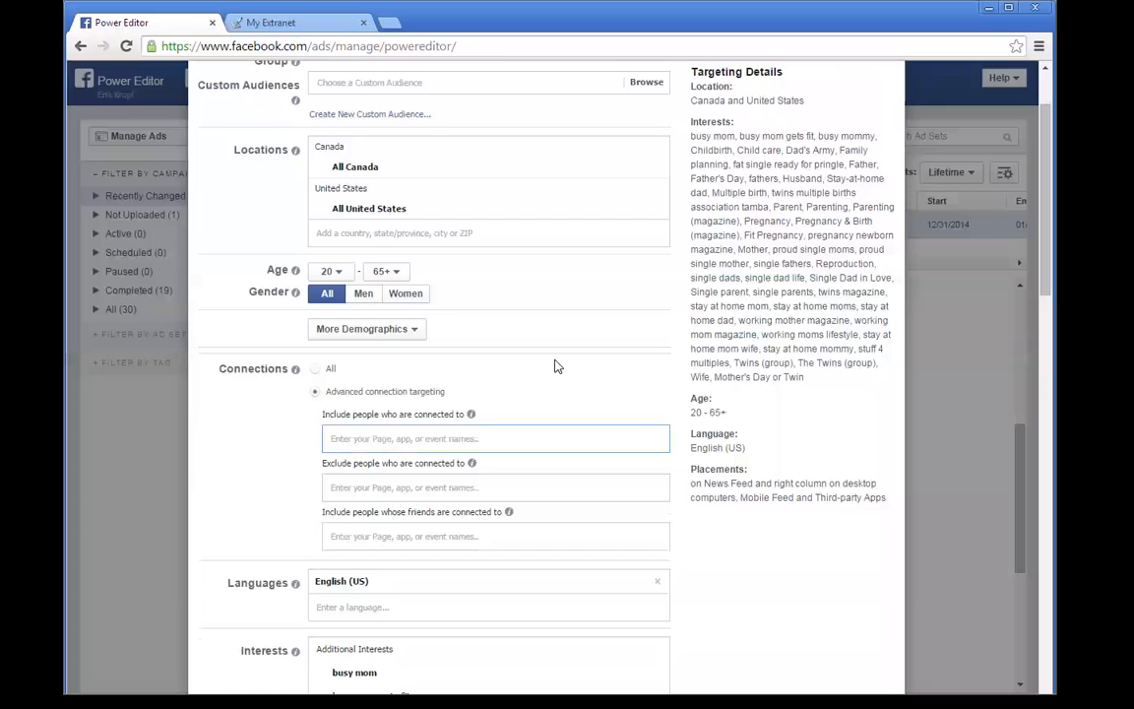
{"action": "type", "text": "The"}
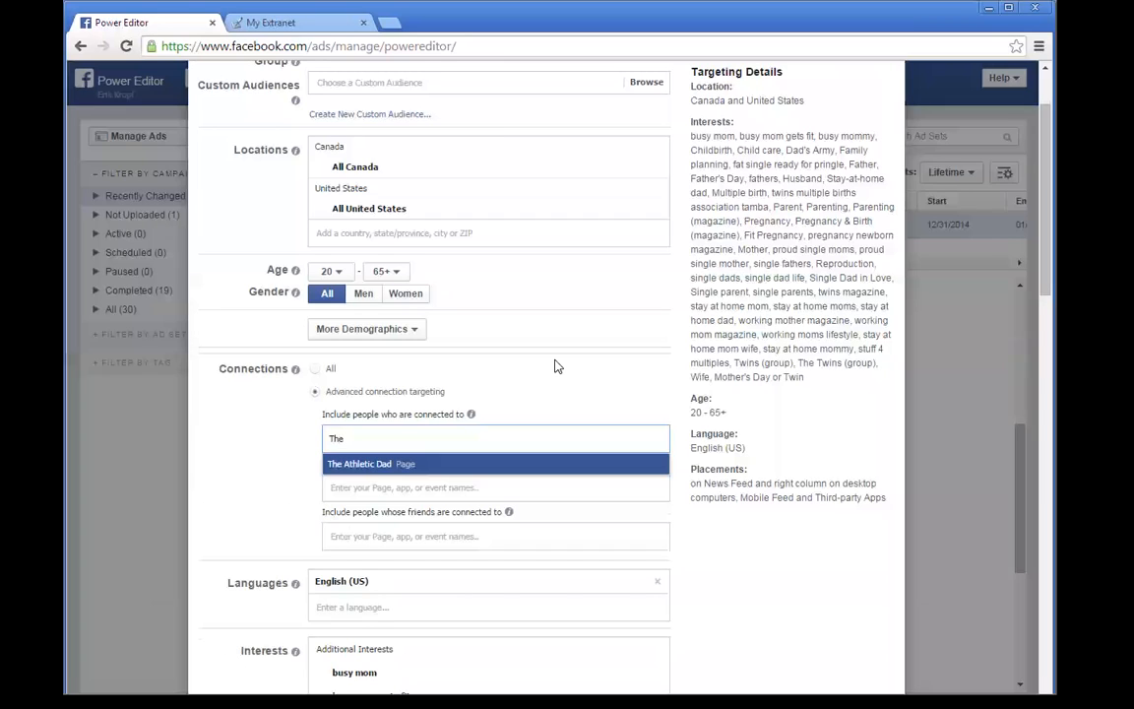
{"action": "left_click", "coordinate": [358, 488]}
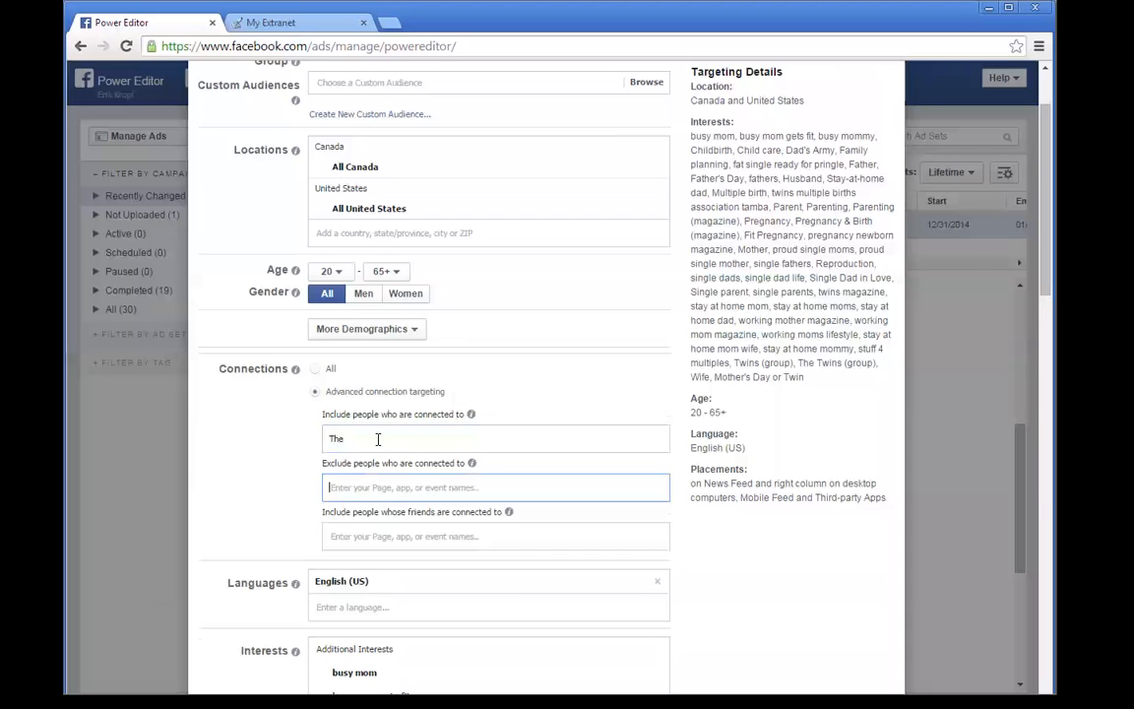
Step: Clear the entry for included connected people and set the audience's connections back to All
{"action": "left_click_drag", "start_coordinate": [377, 439], "coordinate": [254, 440]}
{"action": "key", "text": "BackSpace"}
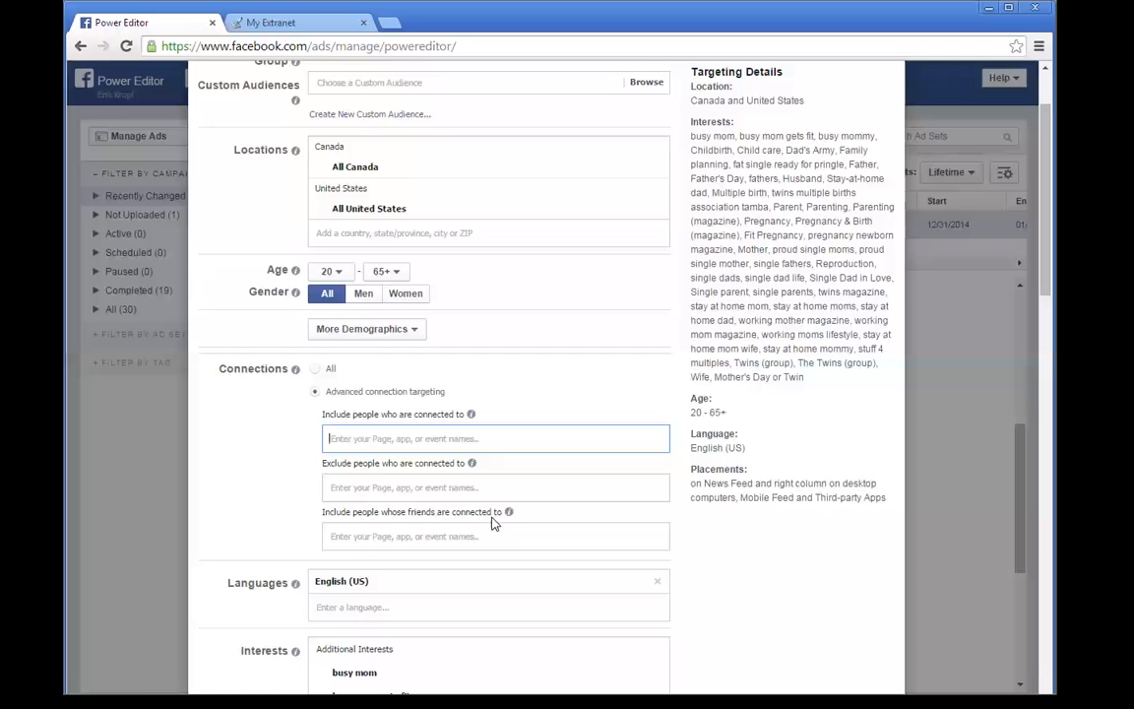
{"action": "left_click", "coordinate": [316, 370]}
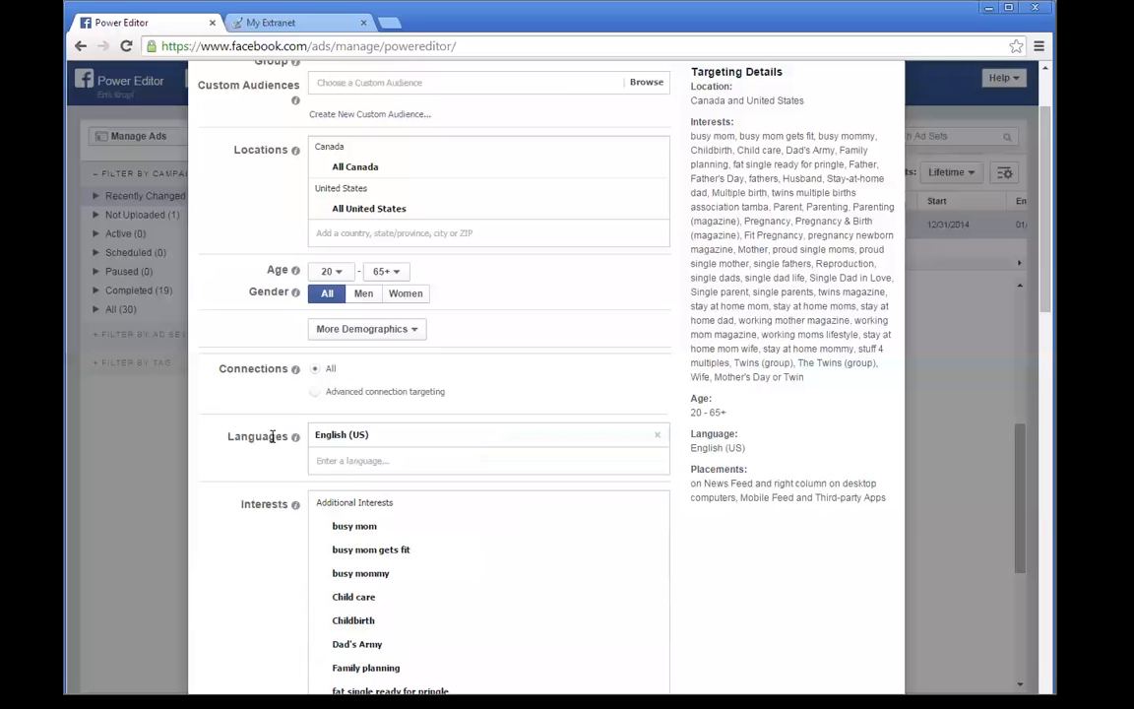
Step: Review the audience's language, interest list and potential reach in the targeting summary
{"action": "right_click", "coordinate": [274, 435]}
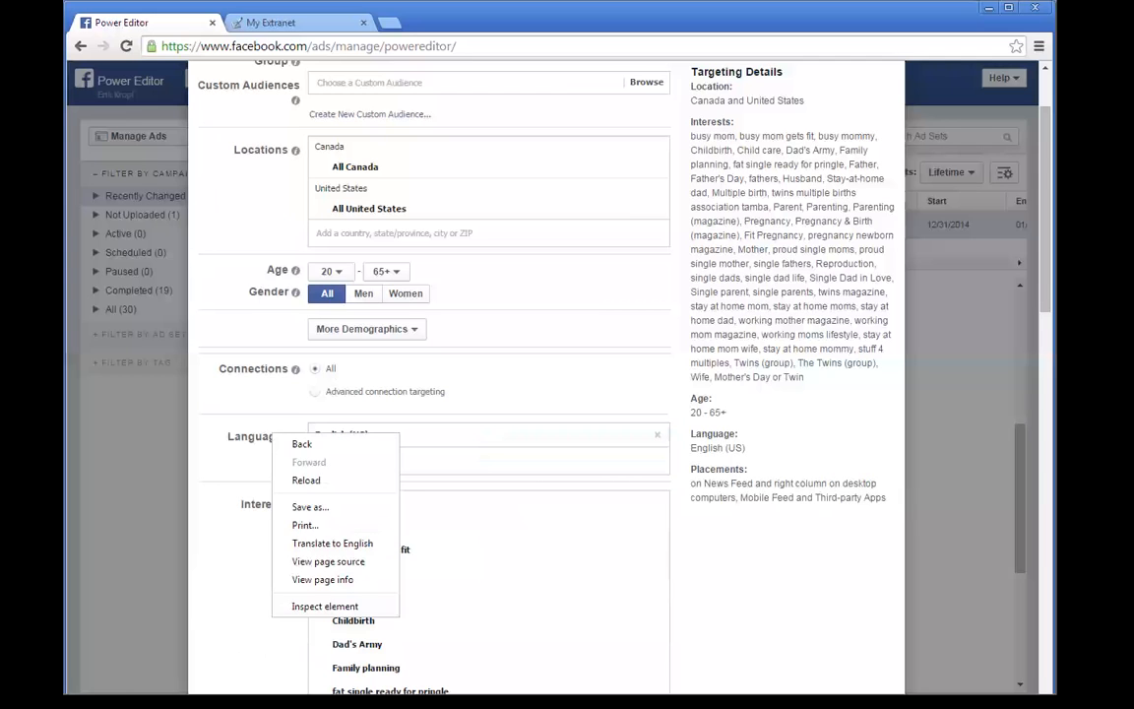
{"action": "key", "text": "Escape"}
{"action": "scroll", "coordinate": [492, 394], "scroll_direction": "down", "scroll_amount": 6}
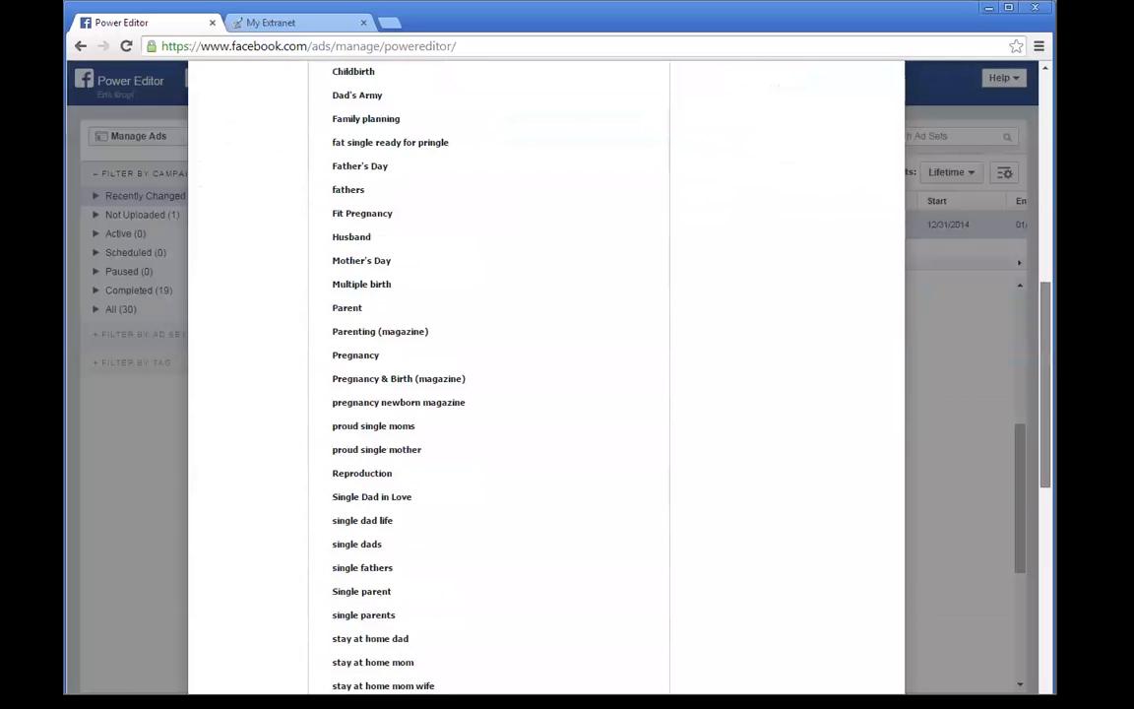
{"action": "scroll", "coordinate": [546, 394], "scroll_direction": "up", "scroll_amount": 10}
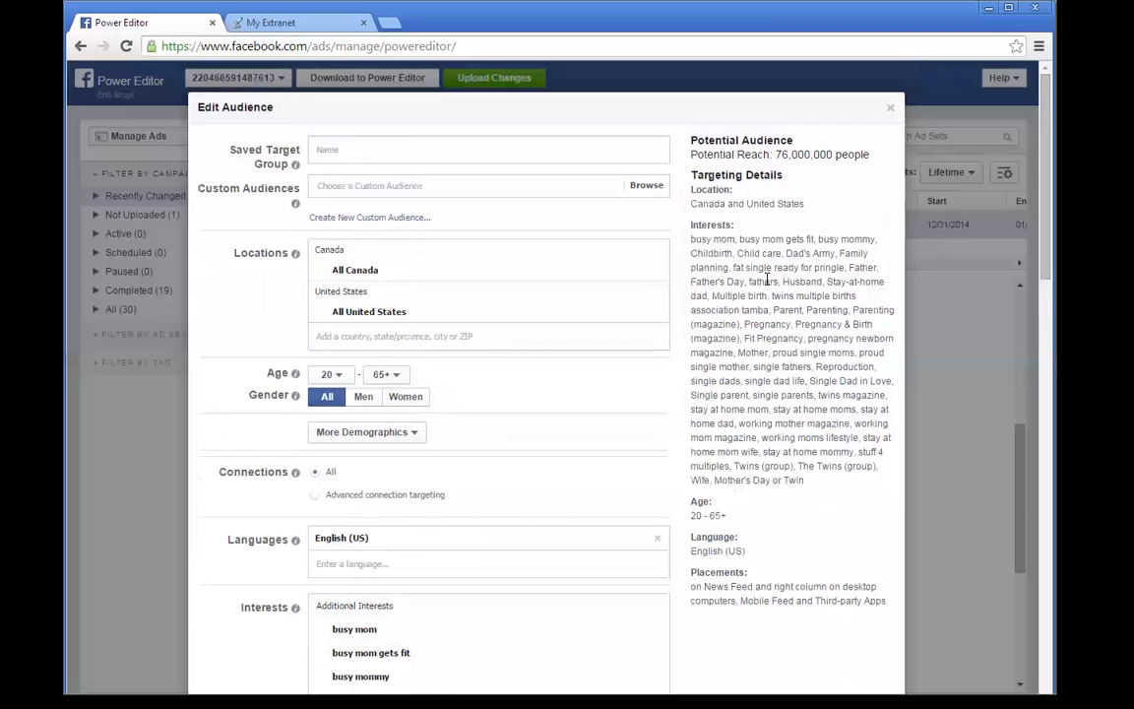
{"action": "left_click_drag", "start_coordinate": [837, 153], "coordinate": [884, 154]}
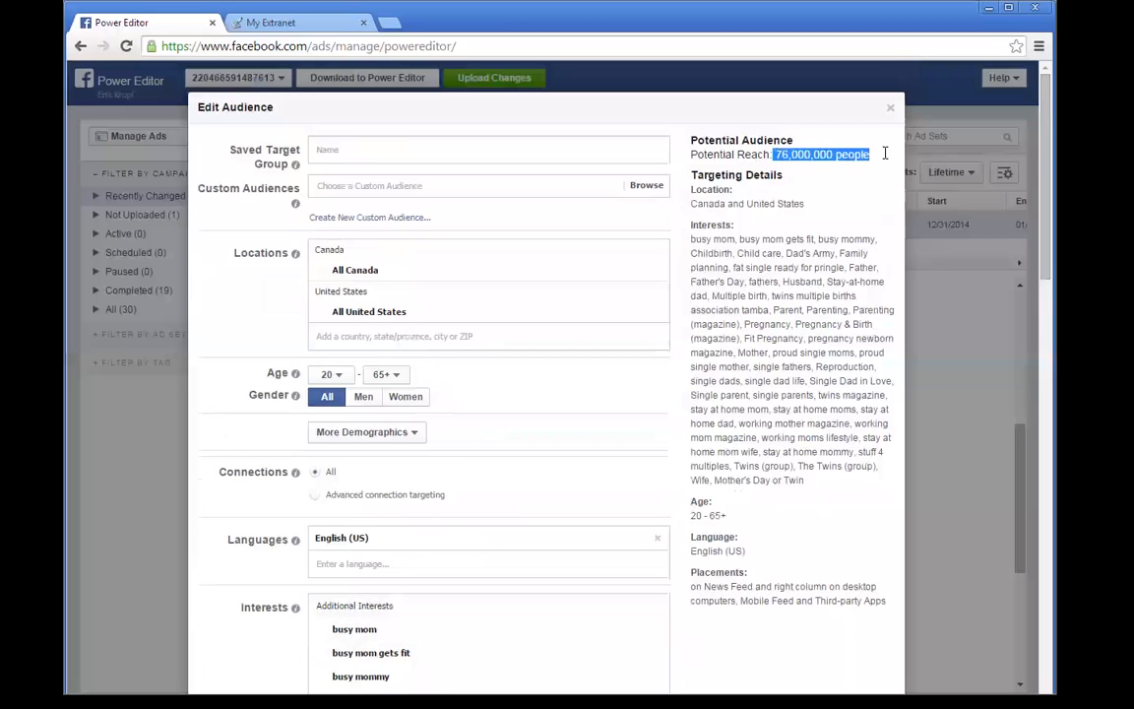
{"action": "left_click", "coordinate": [810, 200]}
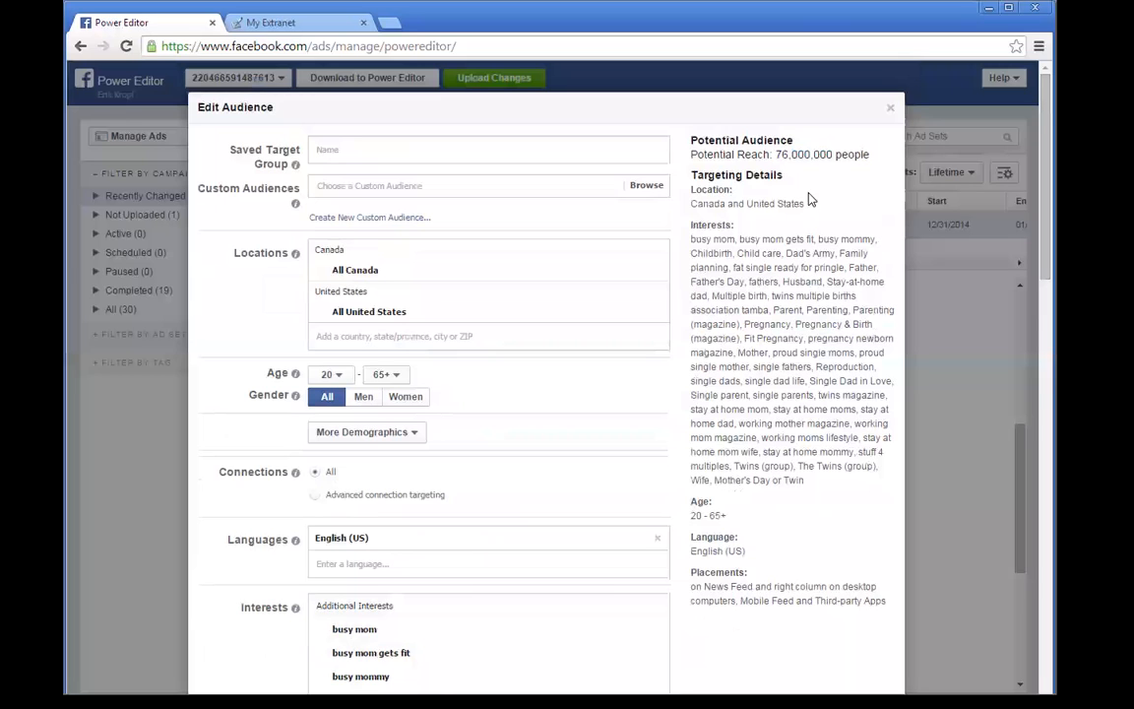
Step: Close the audience editor without saving, reopen it and apply the saved target group Target for Ads
{"action": "left_click", "coordinate": [890, 108]}
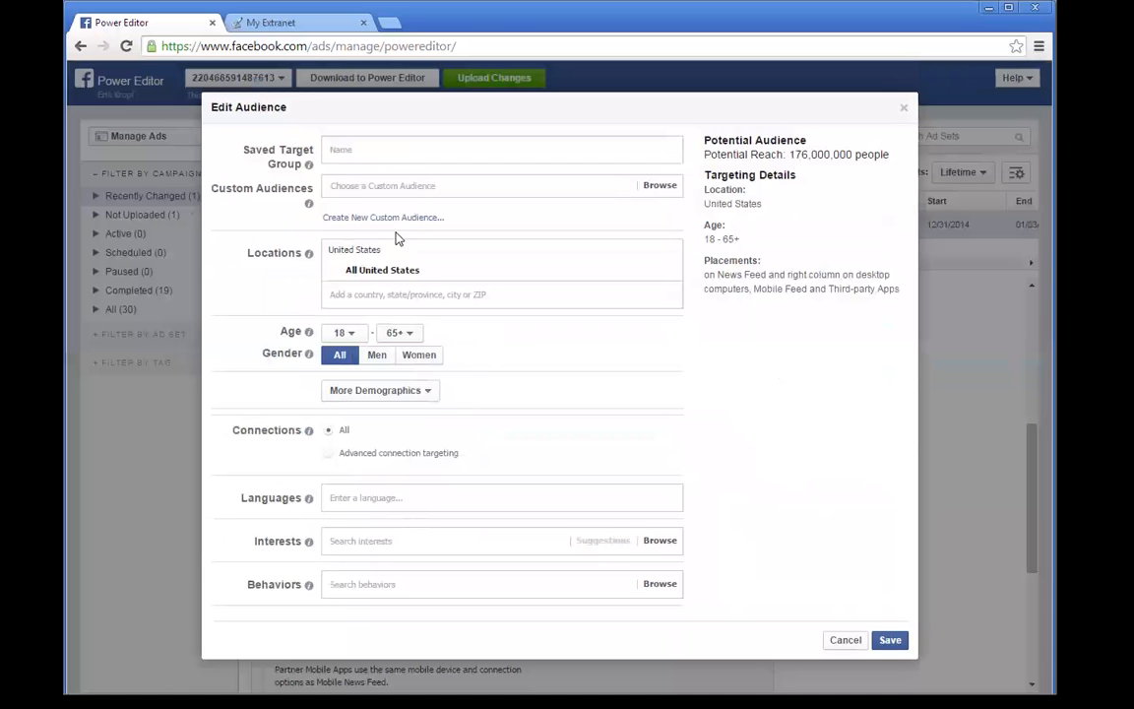
{"action": "left_click", "coordinate": [395, 148]}
{"action": "left_click", "coordinate": [404, 149]}
{"action": "left_click", "coordinate": [365, 206]}
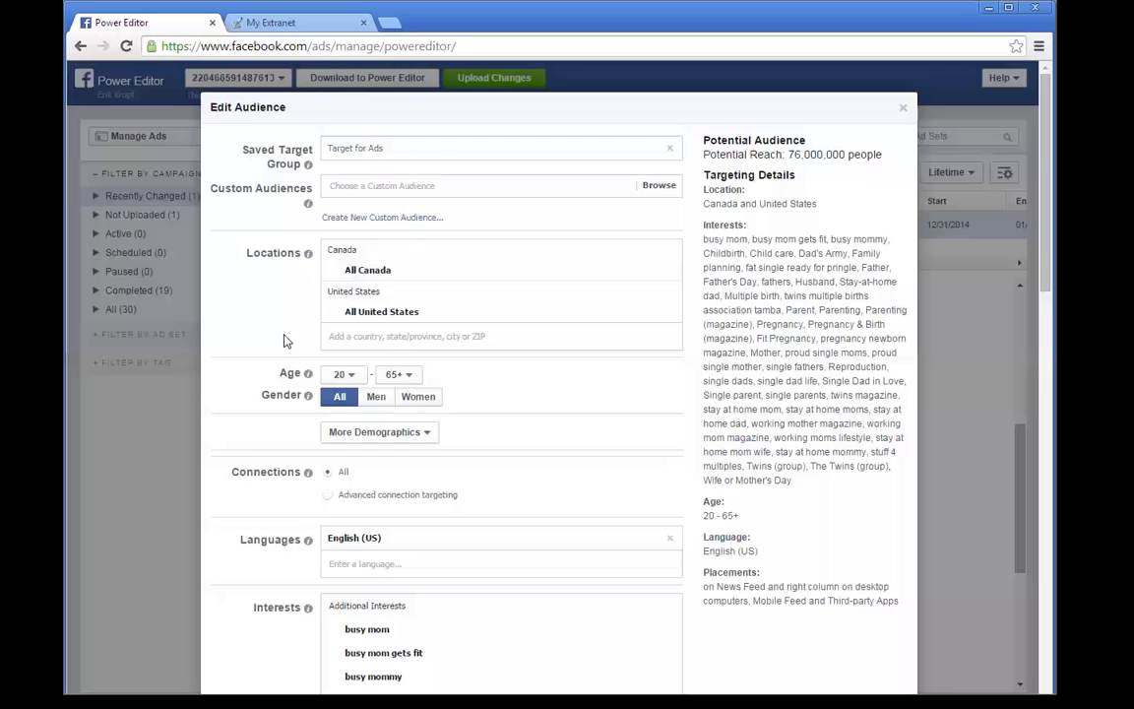
Step: Add Canada to the audience's locations alongside the United States and save the audience
{"action": "scroll", "coordinate": [245, 448], "scroll_direction": "down", "scroll_amount": 3}
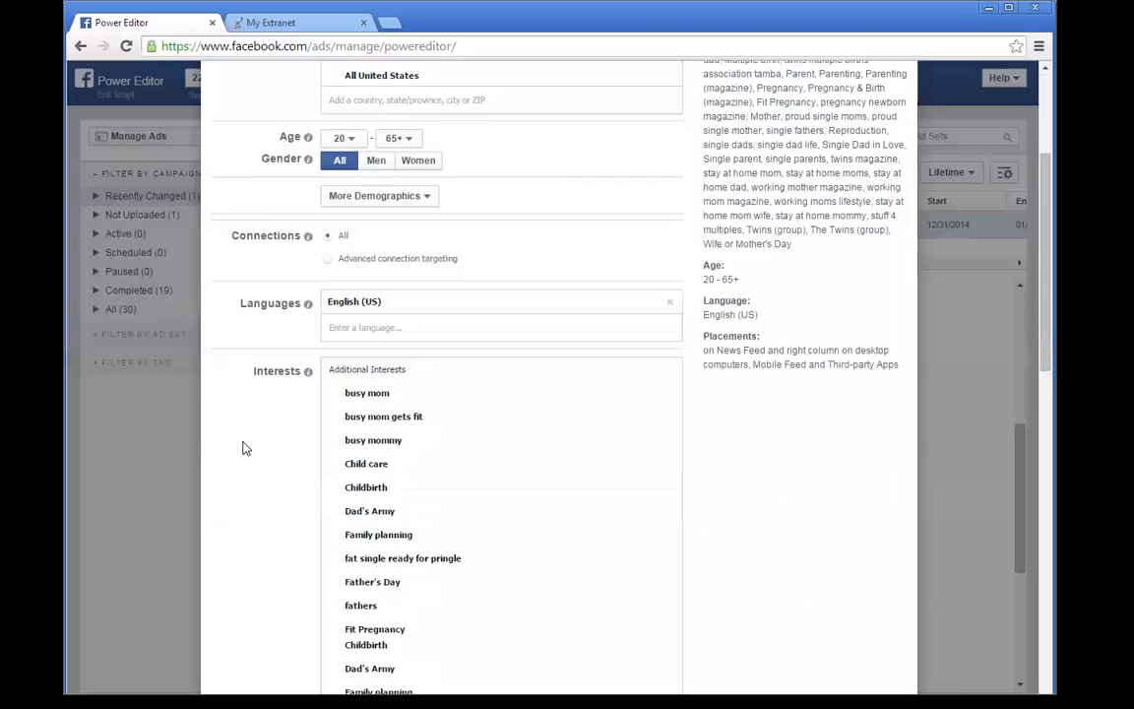
{"action": "scroll", "coordinate": [245, 448], "scroll_direction": "up", "scroll_amount": 3}
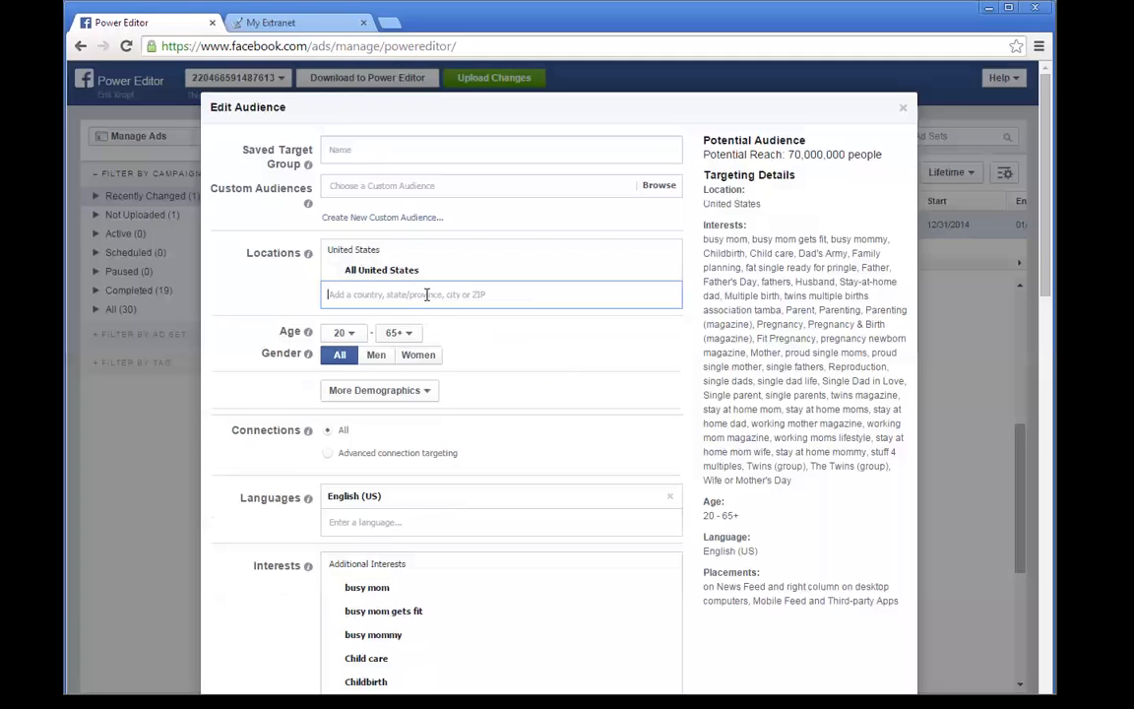
{"action": "type", "text": "car"}
{"action": "type", "text": "ada"}
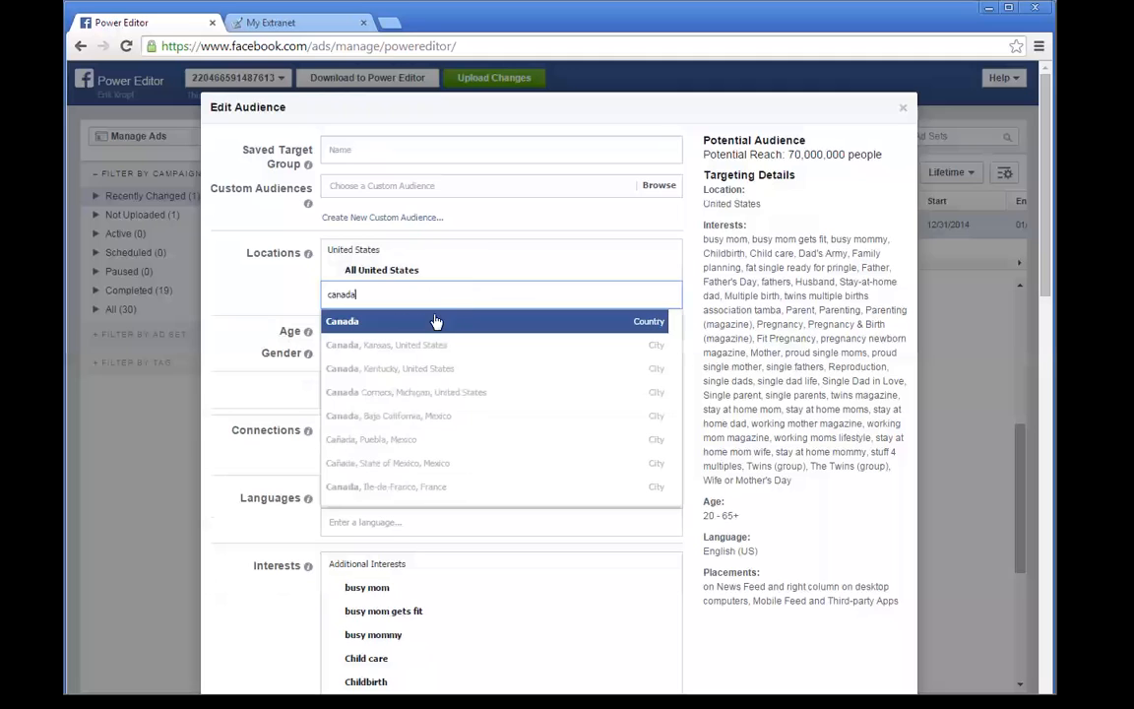
{"action": "left_click", "coordinate": [374, 325]}
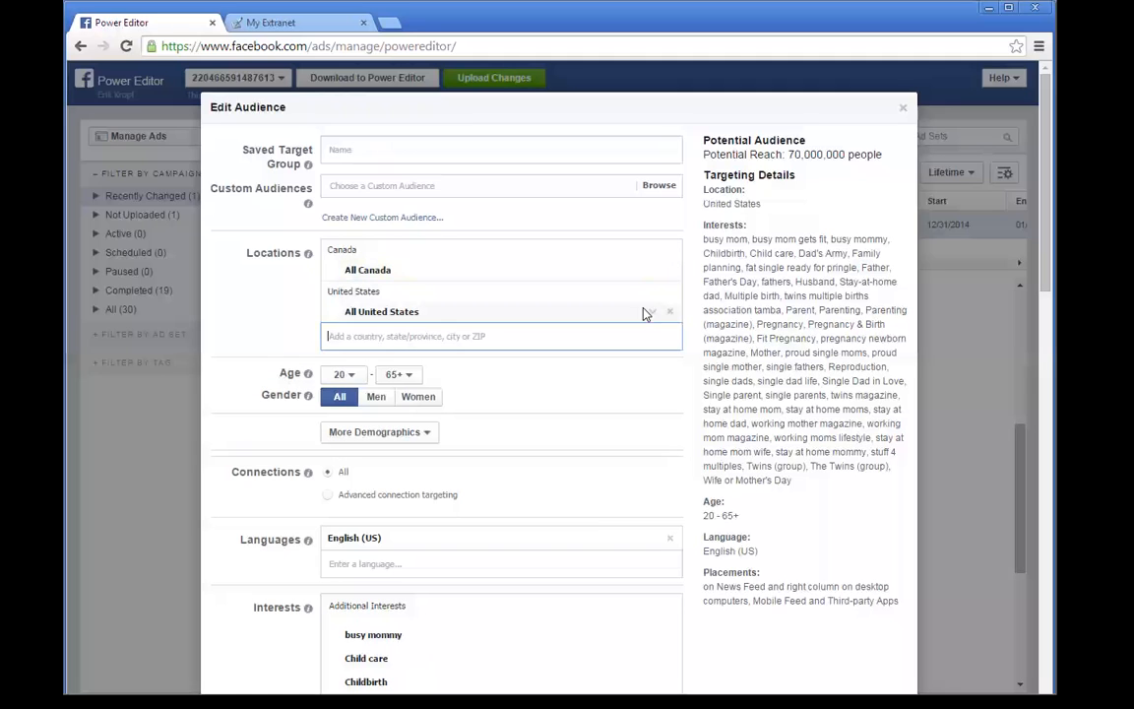
{"action": "scroll", "coordinate": [802, 576], "scroll_direction": "down", "scroll_amount": 12}
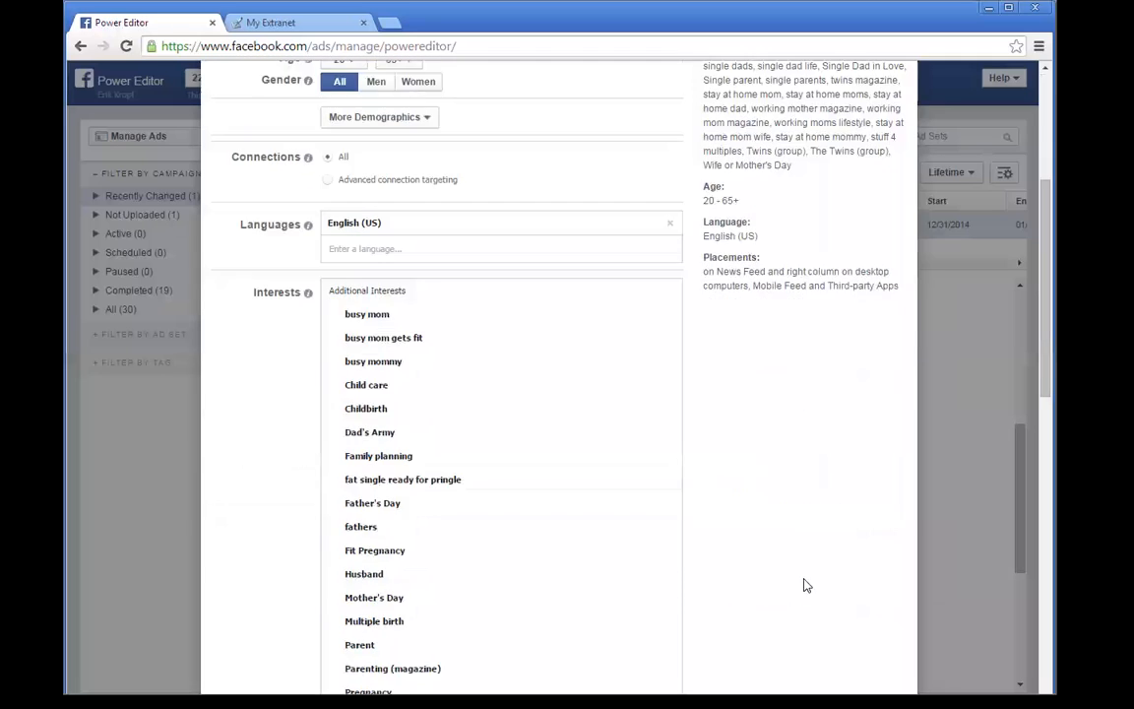
{"action": "scroll", "coordinate": [799, 570], "scroll_direction": "down", "scroll_amount": 5}
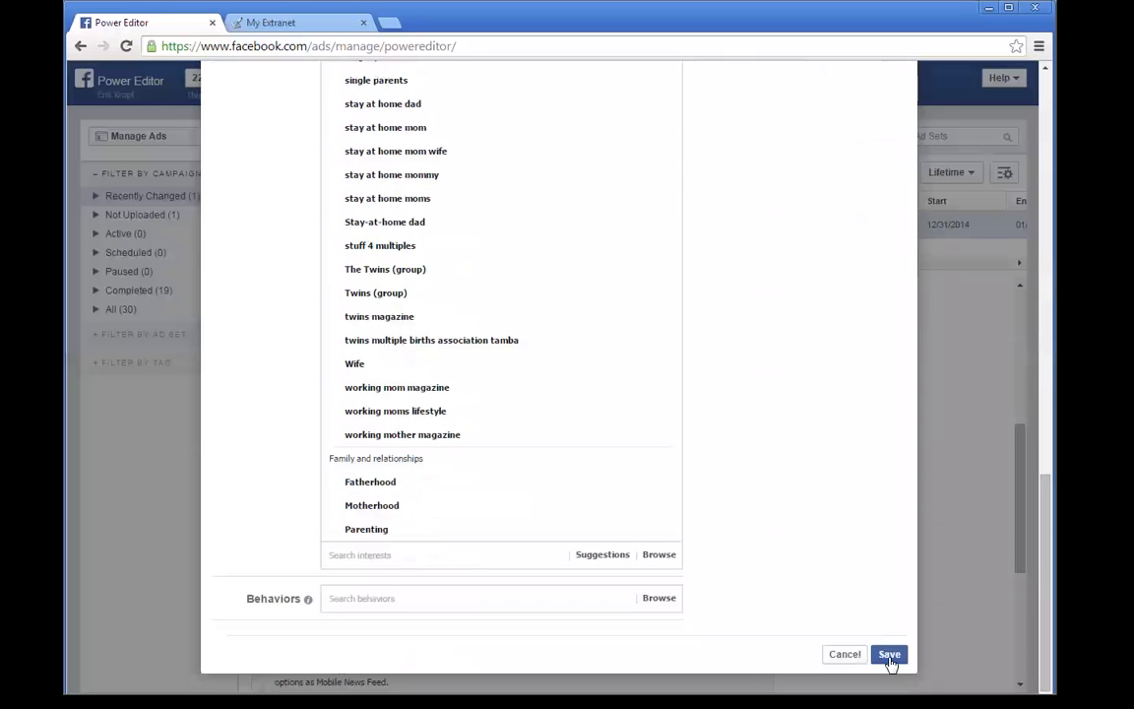
{"action": "left_click", "coordinate": [883, 656]}
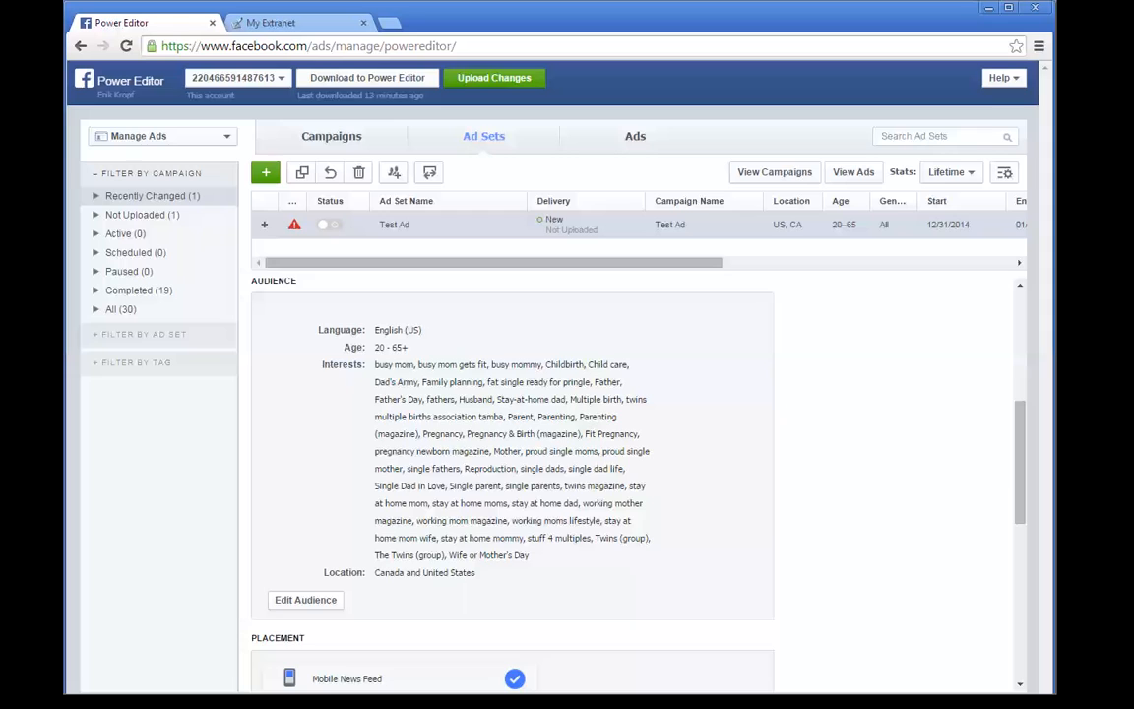
Step: Review the Test Ad ad set's potential audience, budget, schedule, targeting, placement, and optimization and pricing settings
{"action": "left_click_drag", "start_coordinate": [1020, 483], "coordinate": [1020, 372]}
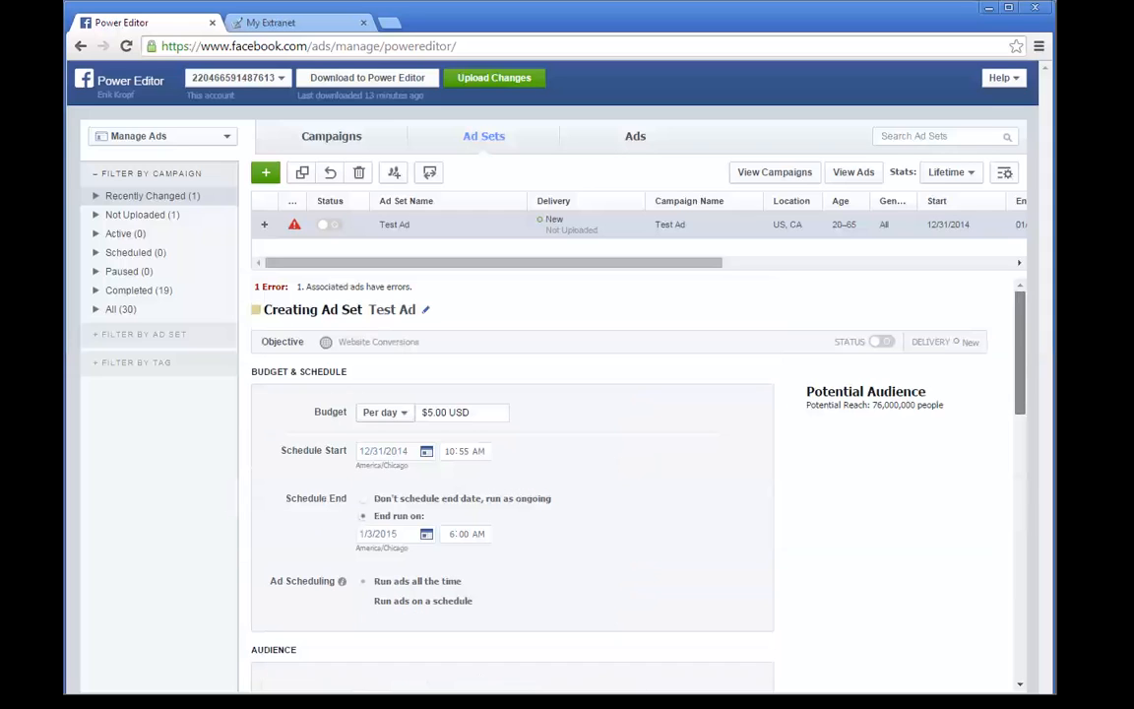
{"action": "left_click_drag", "start_coordinate": [870, 404], "coordinate": [1020, 448]}
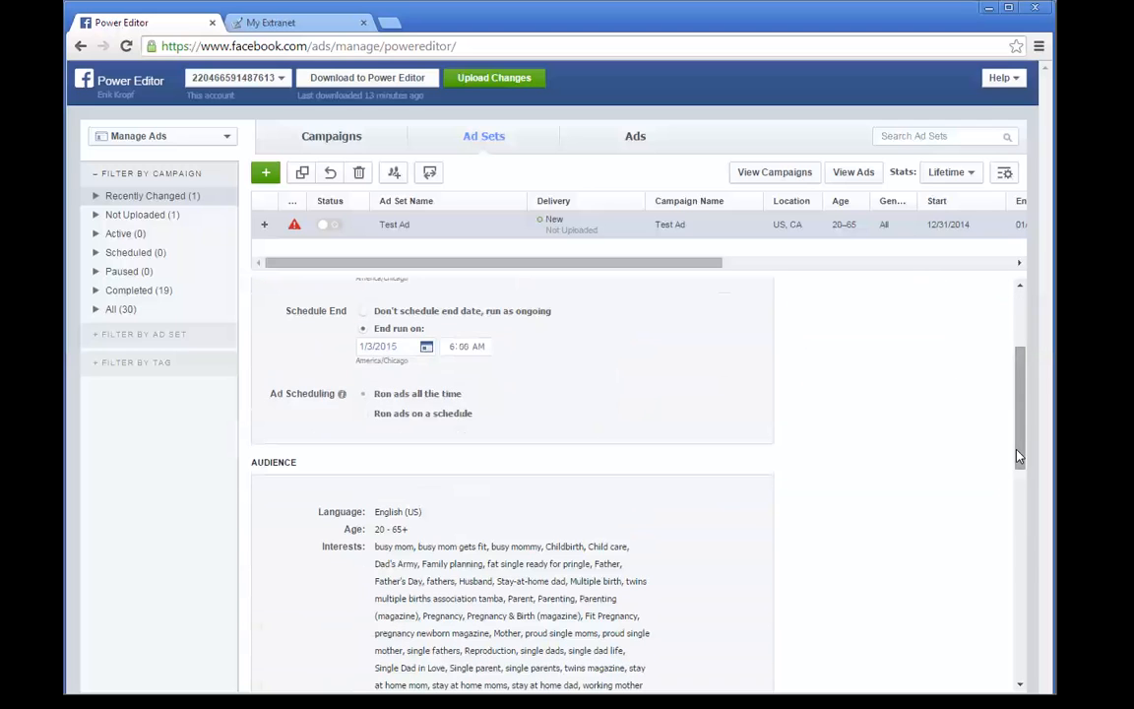
{"action": "scroll", "coordinate": [915, 404], "scroll_direction": "down", "scroll_amount": 5}
{"action": "scroll", "coordinate": [512, 472], "scroll_direction": "down", "scroll_amount": 3}
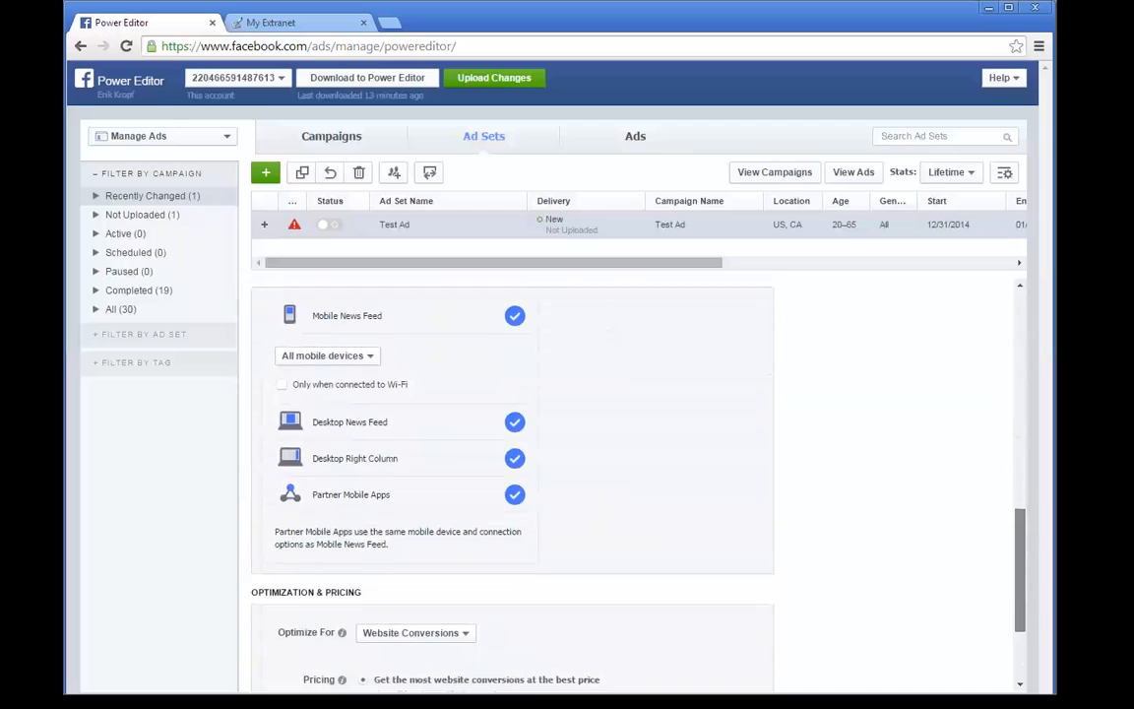
{"action": "scroll", "coordinate": [328, 500], "scroll_direction": "up", "scroll_amount": 2}
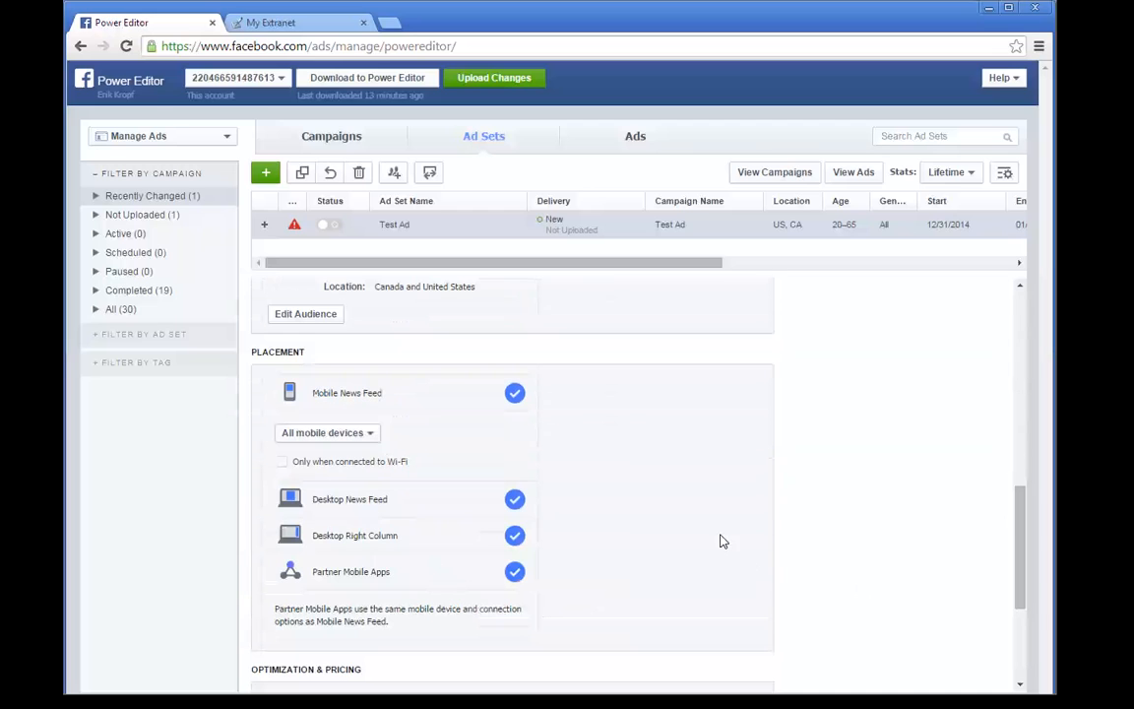
{"action": "left_click_drag", "start_coordinate": [1017, 517], "coordinate": [1018, 586]}
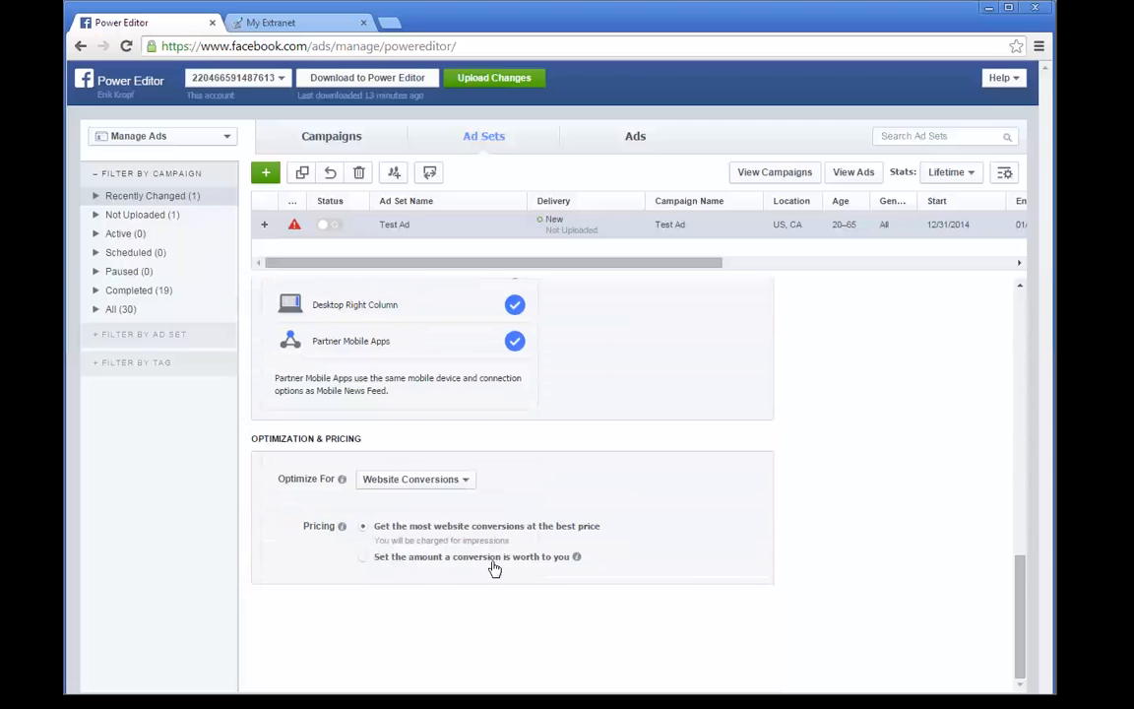
{"action": "left_click_drag", "start_coordinate": [1021, 591], "coordinate": [861, 319]}
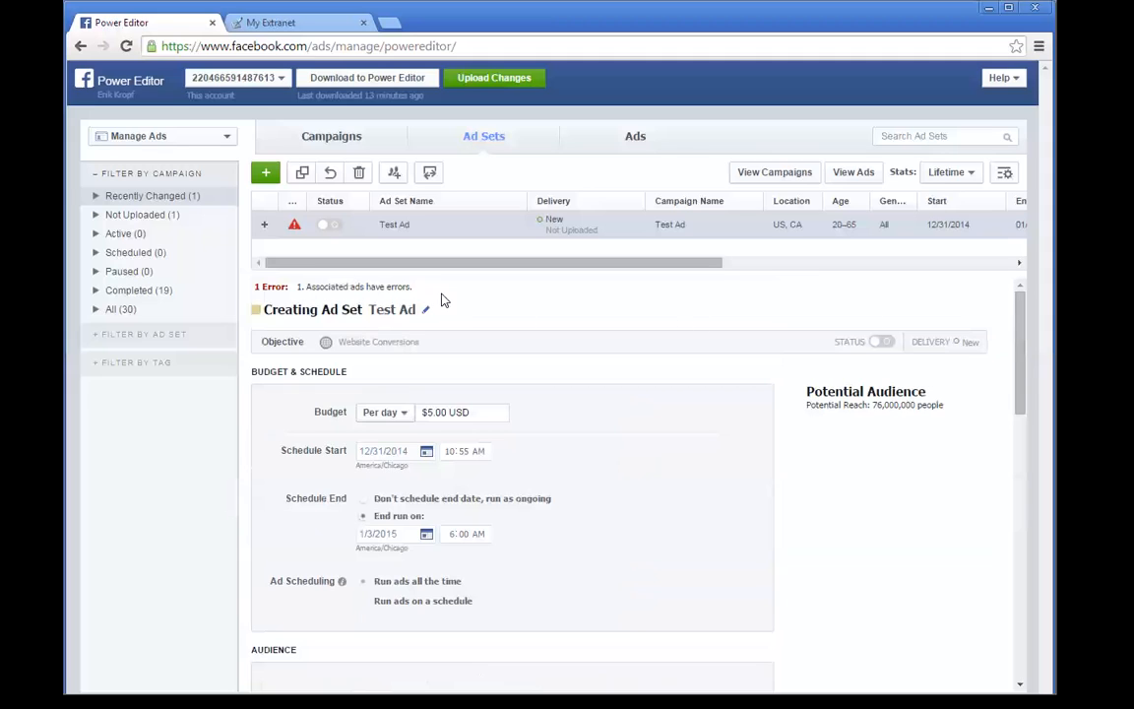
Step: Assign the existing conversion pixel New Year = New You to Test Ad in the ad's optimization and pricing settings
{"action": "left_click", "coordinate": [635, 139]}
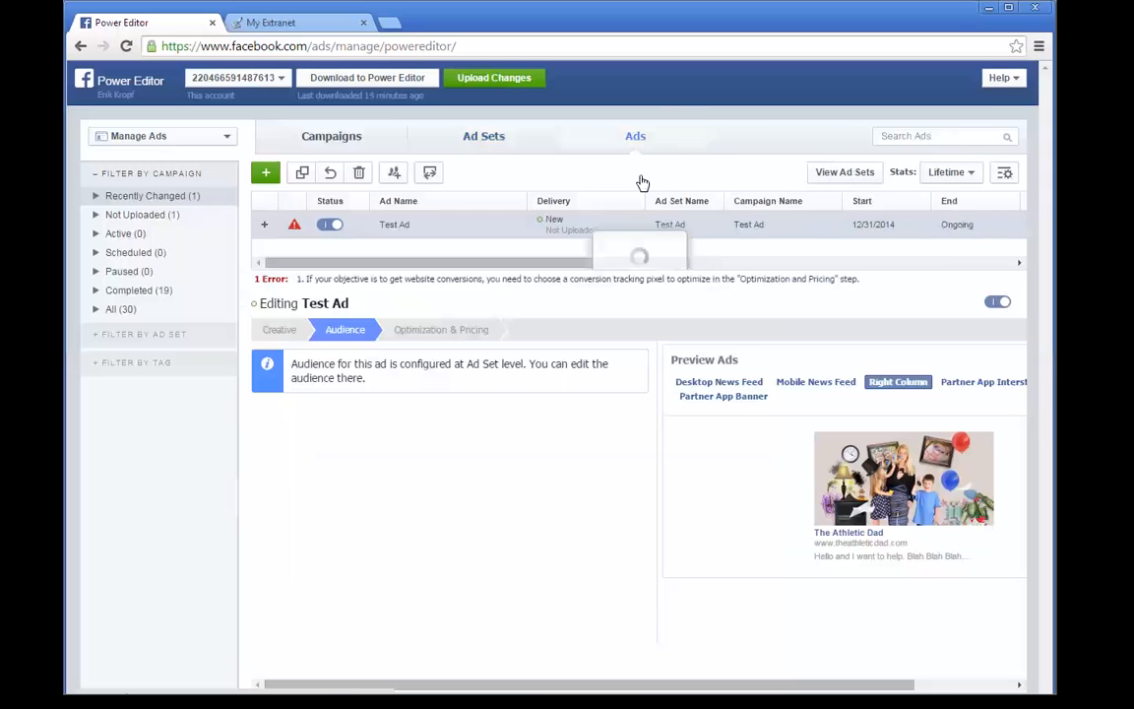
{"action": "left_click", "coordinate": [439, 332]}
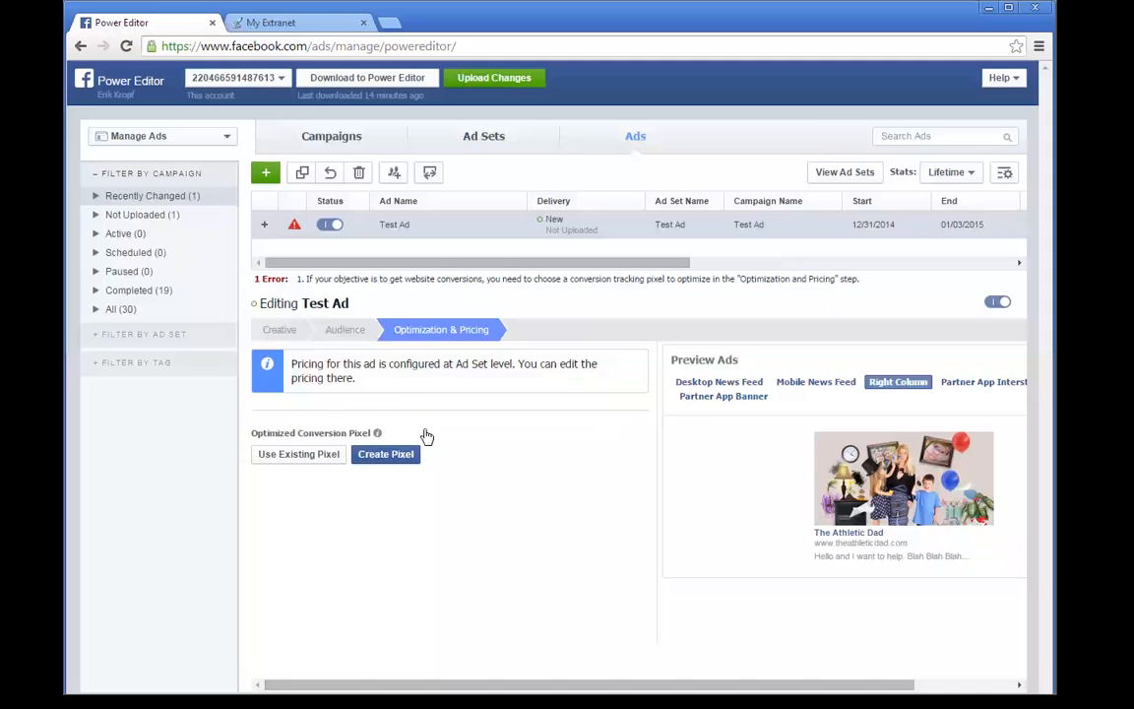
{"action": "left_click", "coordinate": [291, 458]}
{"action": "left_click", "coordinate": [403, 366]}
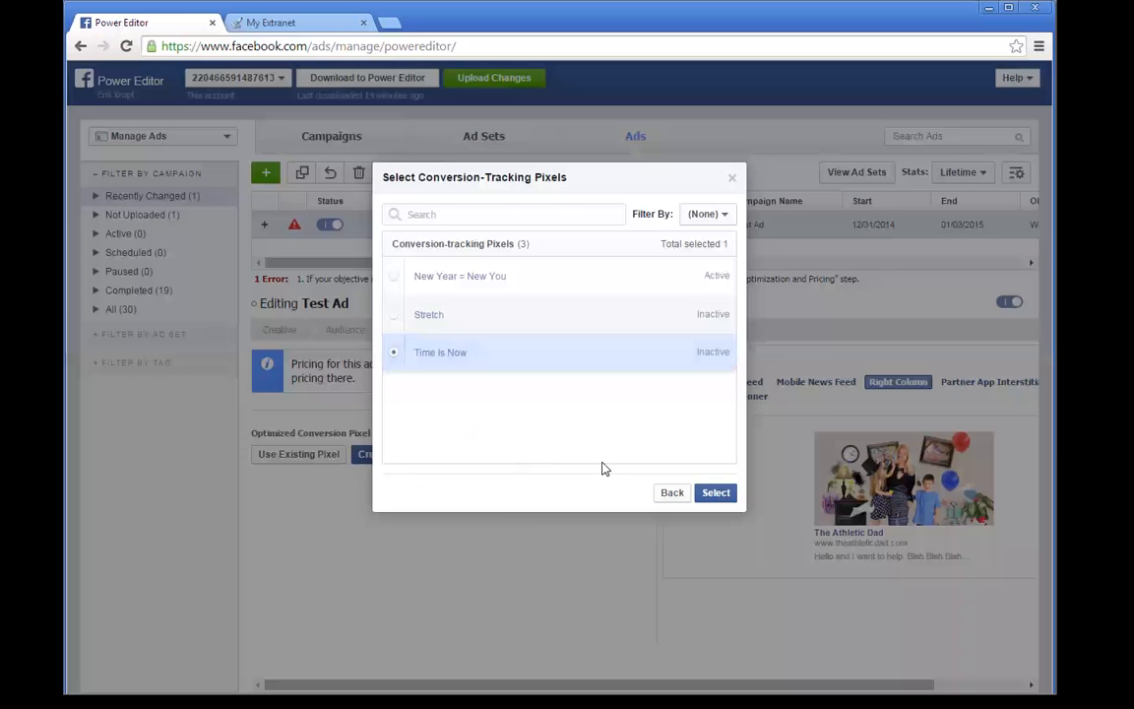
{"action": "left_click", "coordinate": [398, 276]}
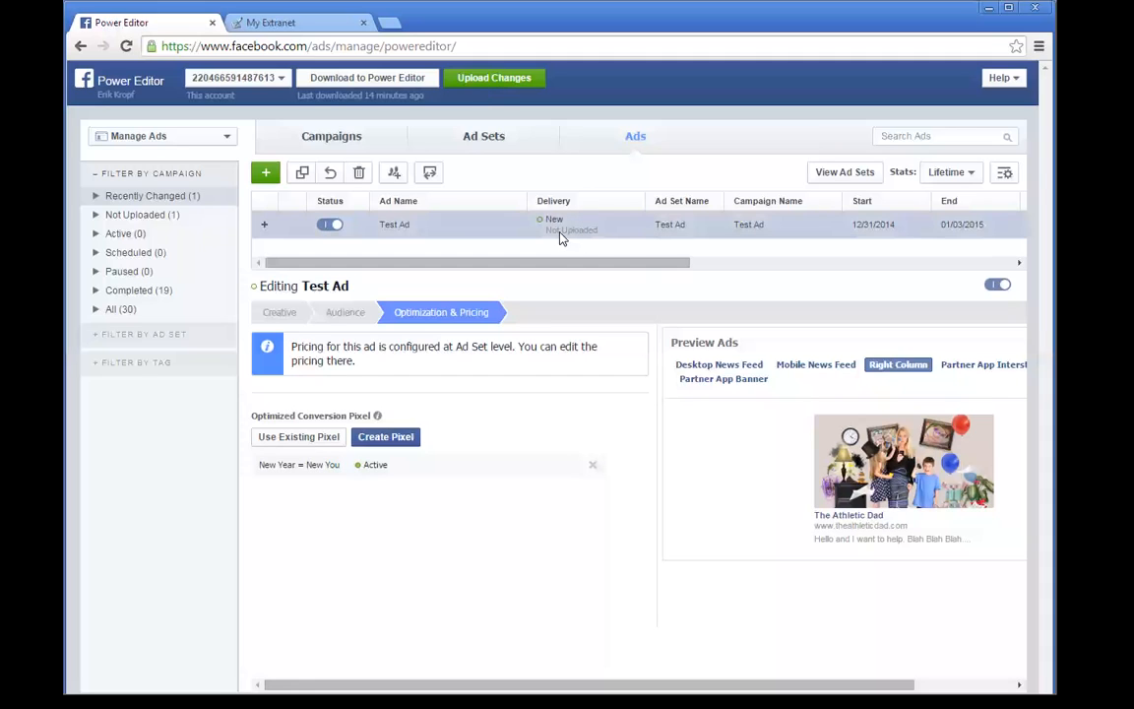
Step: Examine the ad list's statistics columns, then the completed Healthy New Year ad and its campaign
{"action": "left_click_drag", "start_coordinate": [653, 263], "coordinate": [921, 271]}
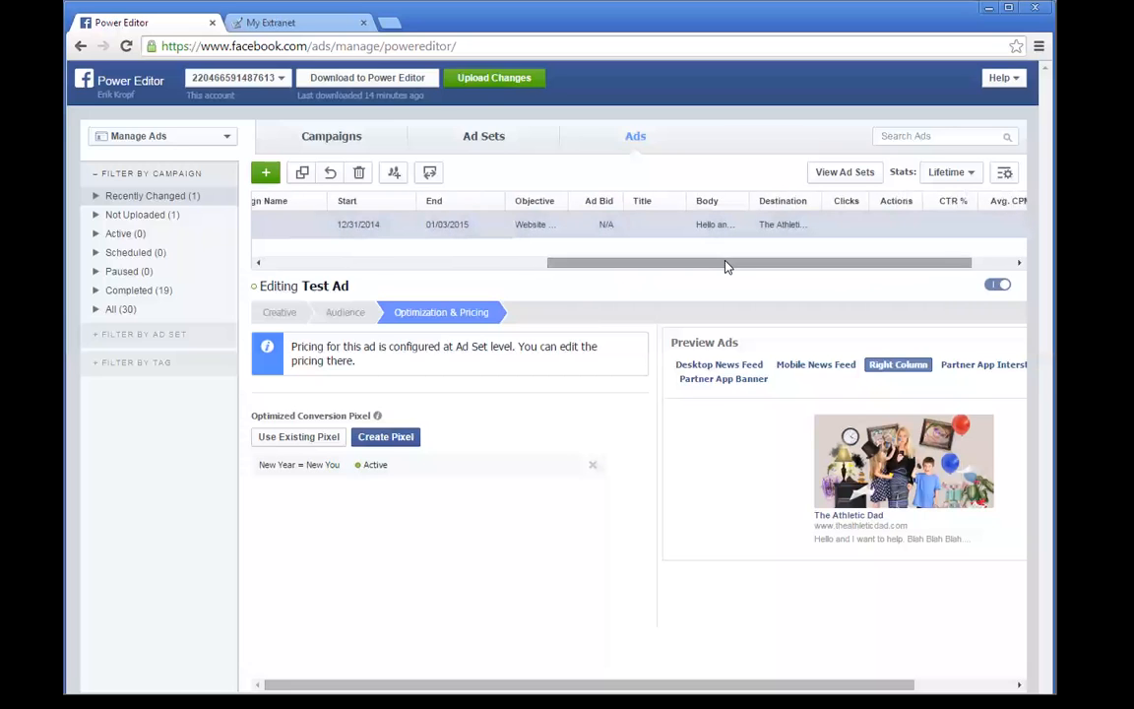
{"action": "left_click_drag", "start_coordinate": [726, 267], "coordinate": [868, 266]}
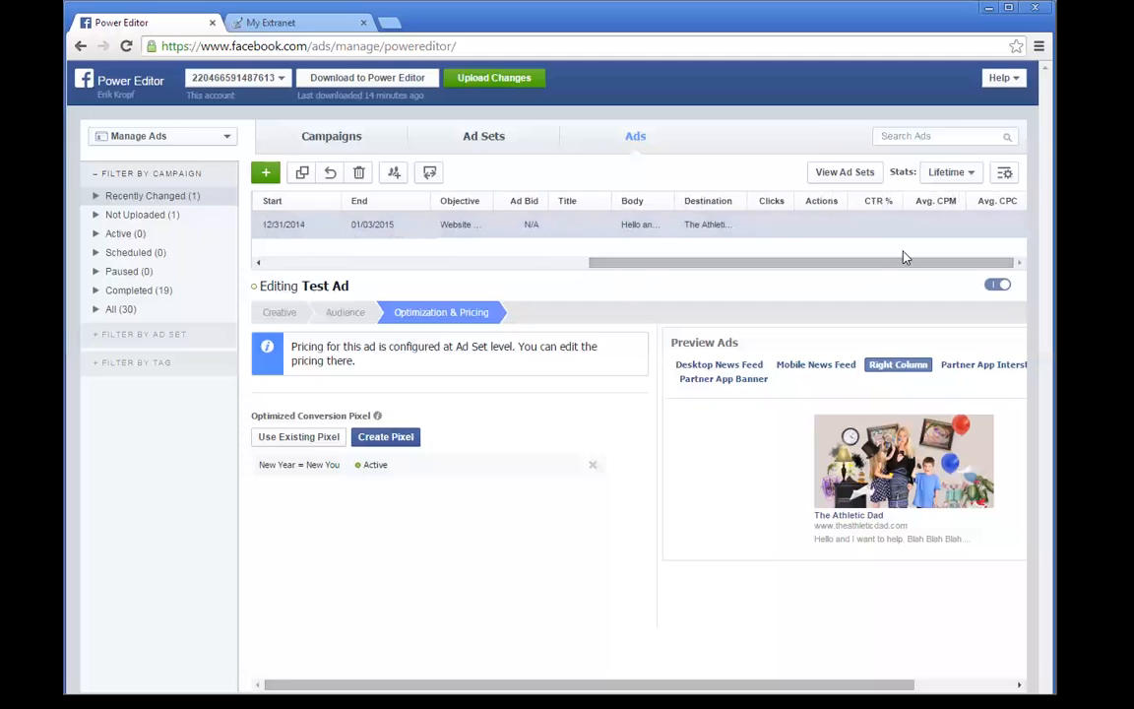
{"action": "left_click", "coordinate": [132, 293]}
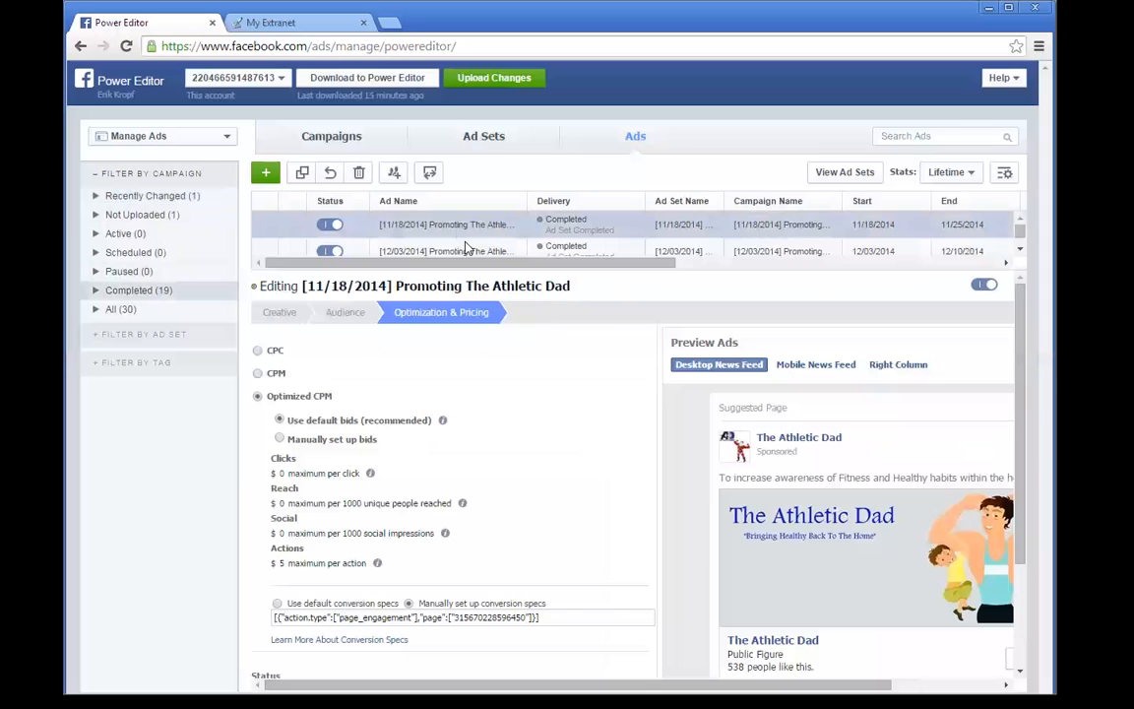
{"action": "left_click_drag", "start_coordinate": [464, 266], "coordinate": [465, 414]}
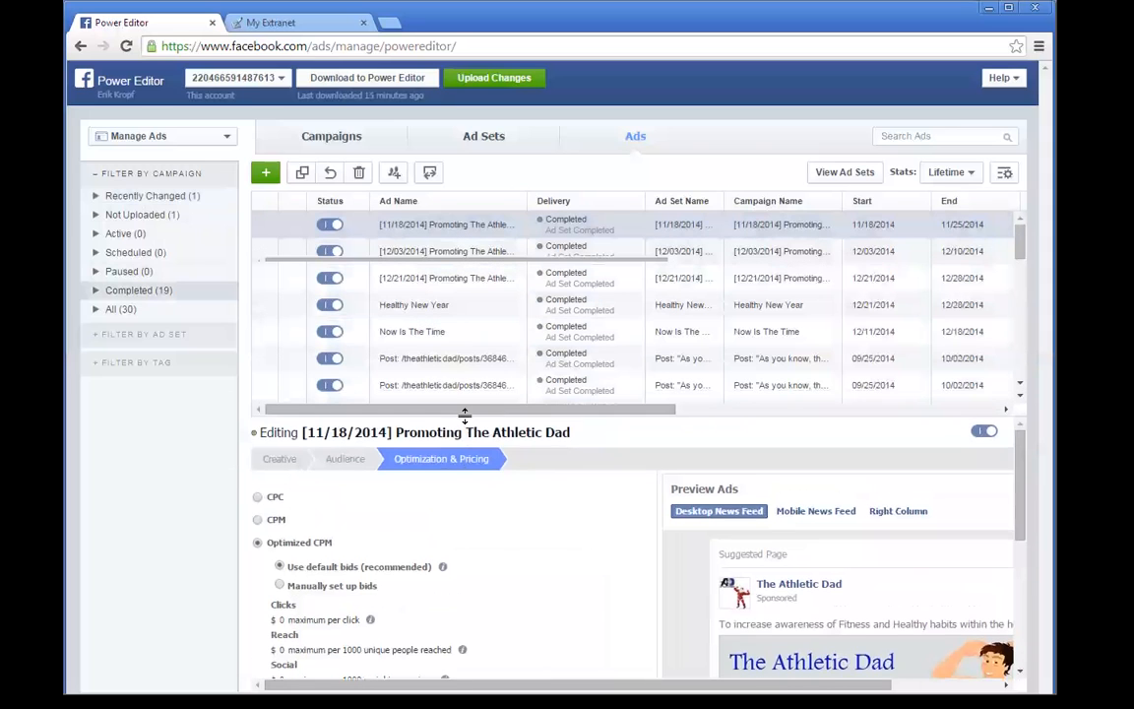
{"action": "left_click", "coordinate": [455, 310]}
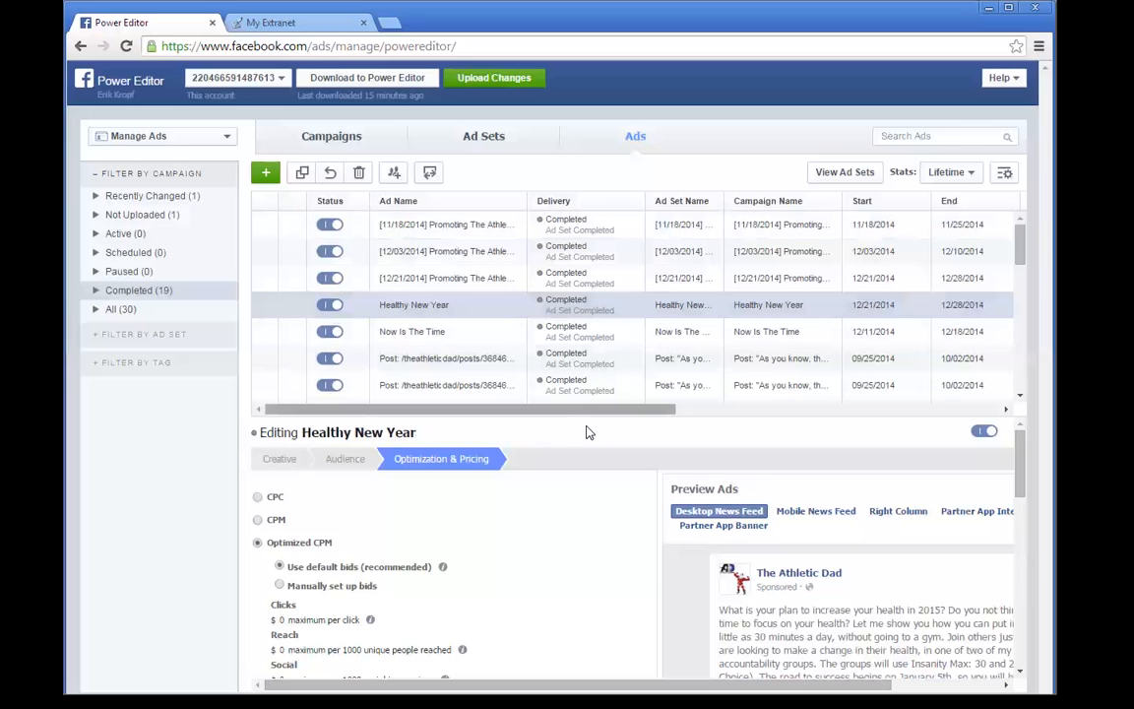
{"action": "left_click_drag", "start_coordinate": [578, 415], "coordinate": [583, 267]}
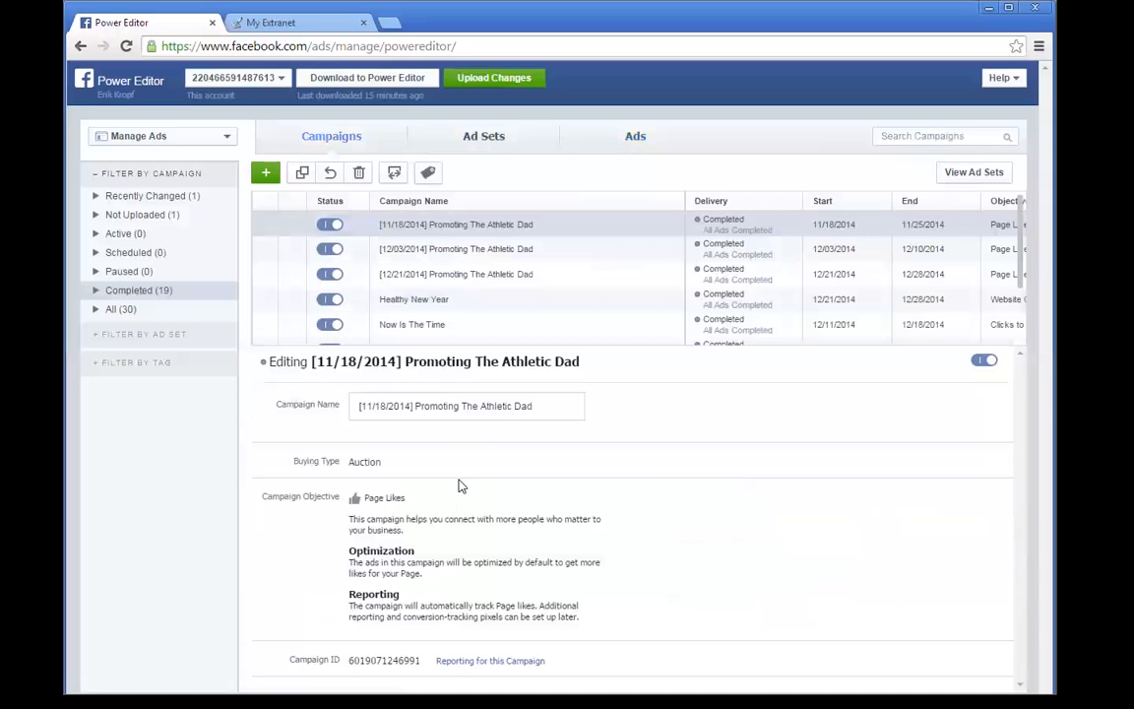
{"action": "left_click", "coordinate": [446, 300]}
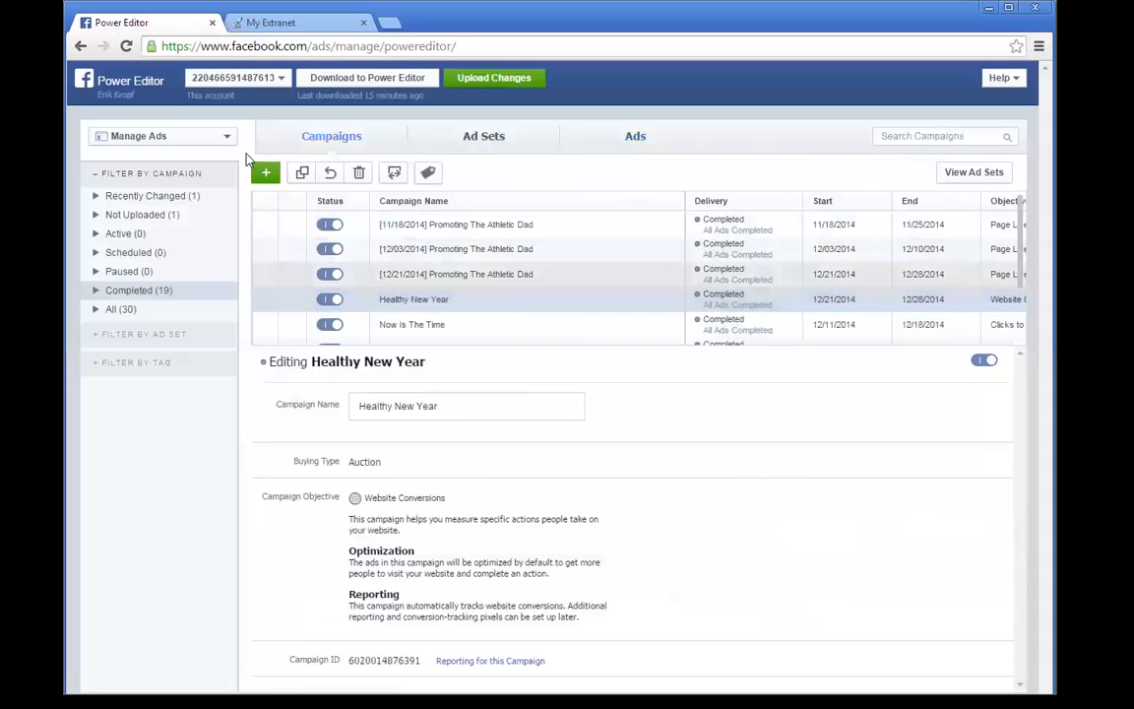
Step: Go to Conversion Tracking and list the actions available for the New Year = New You pixel
{"action": "left_click", "coordinate": [226, 138]}
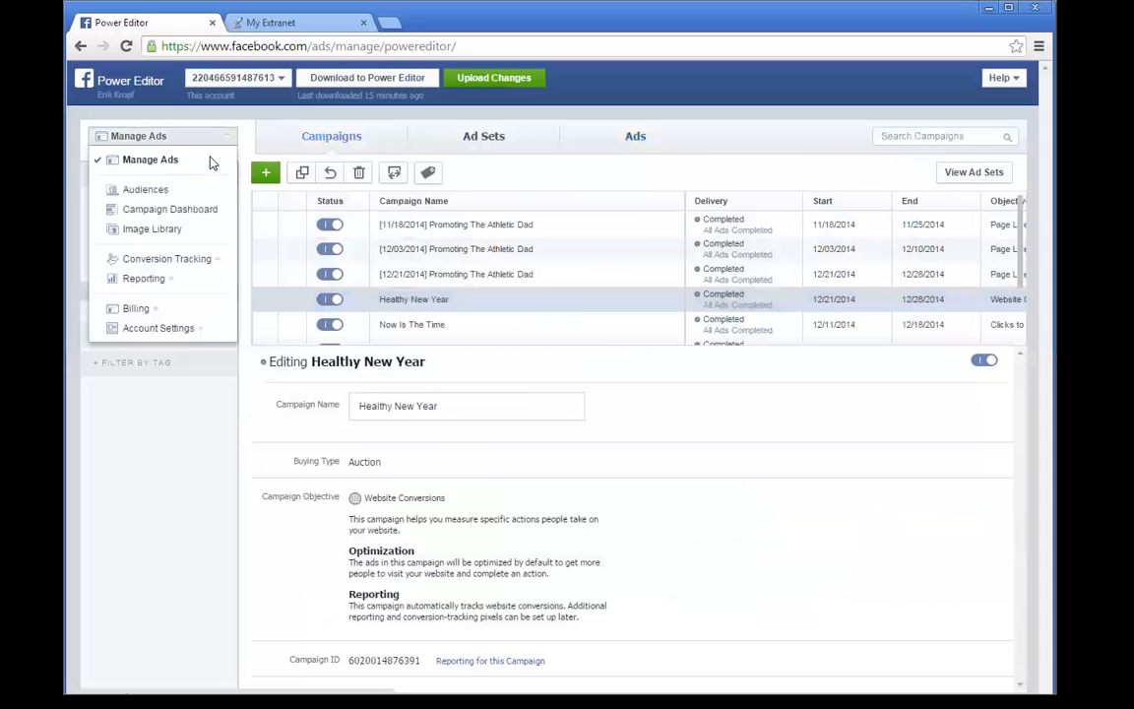
{"action": "left_click", "coordinate": [196, 264]}
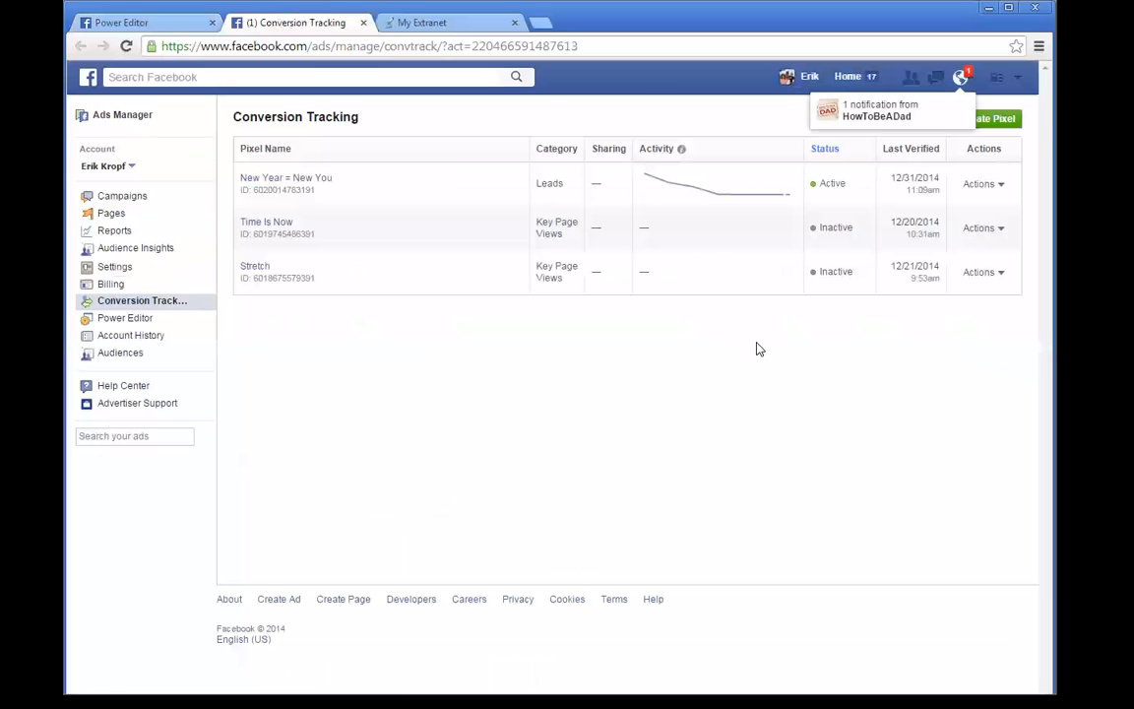
{"action": "mouse_move", "coordinate": [689, 189]}
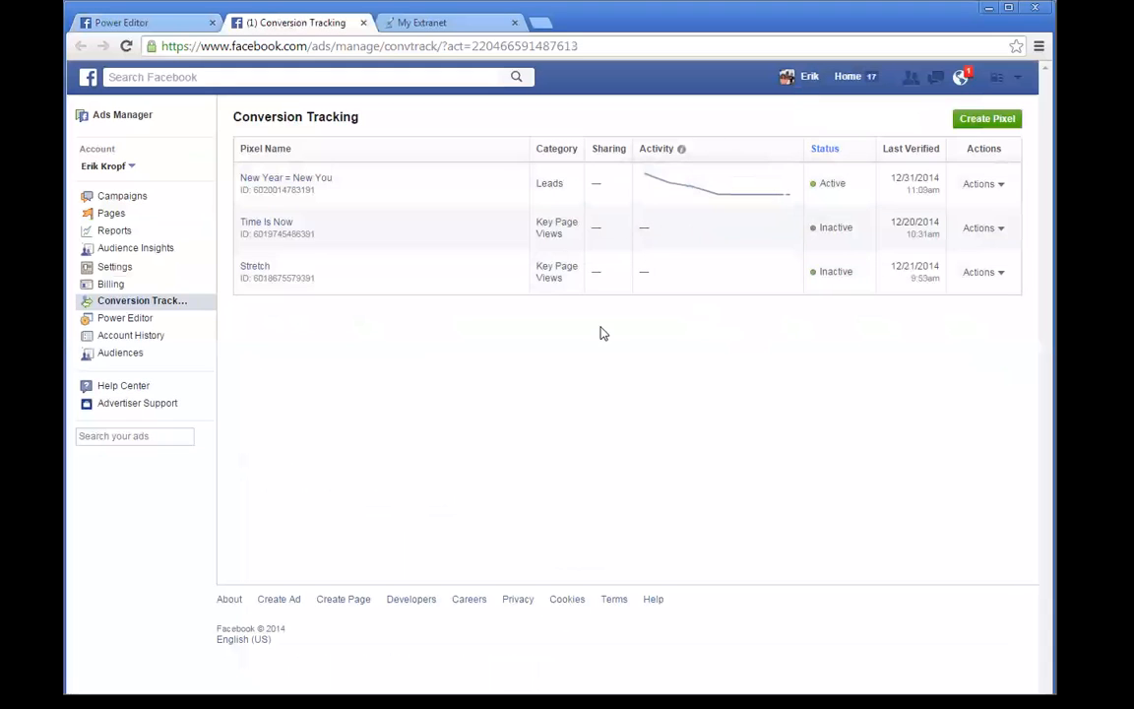
{"action": "left_click", "coordinate": [1006, 189]}
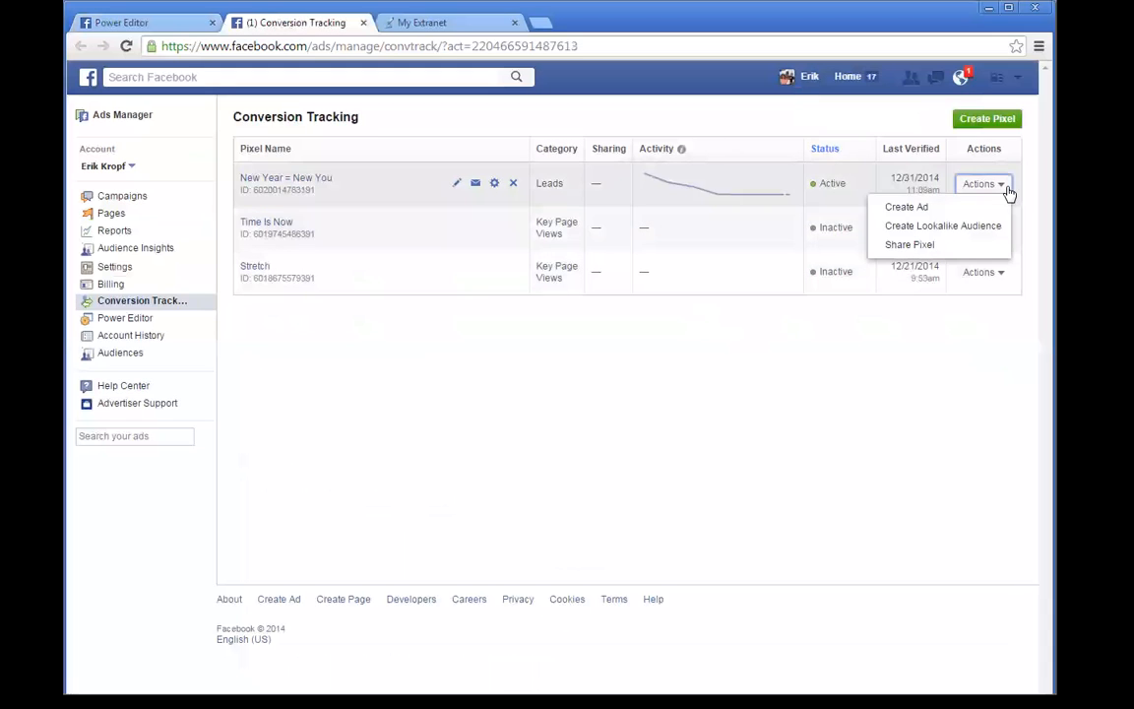
Step: Return to Power Editor and download the ad account with all campaigns from the start of time, accepting the loss of unuploaded changes
{"action": "left_click", "coordinate": [875, 382]}
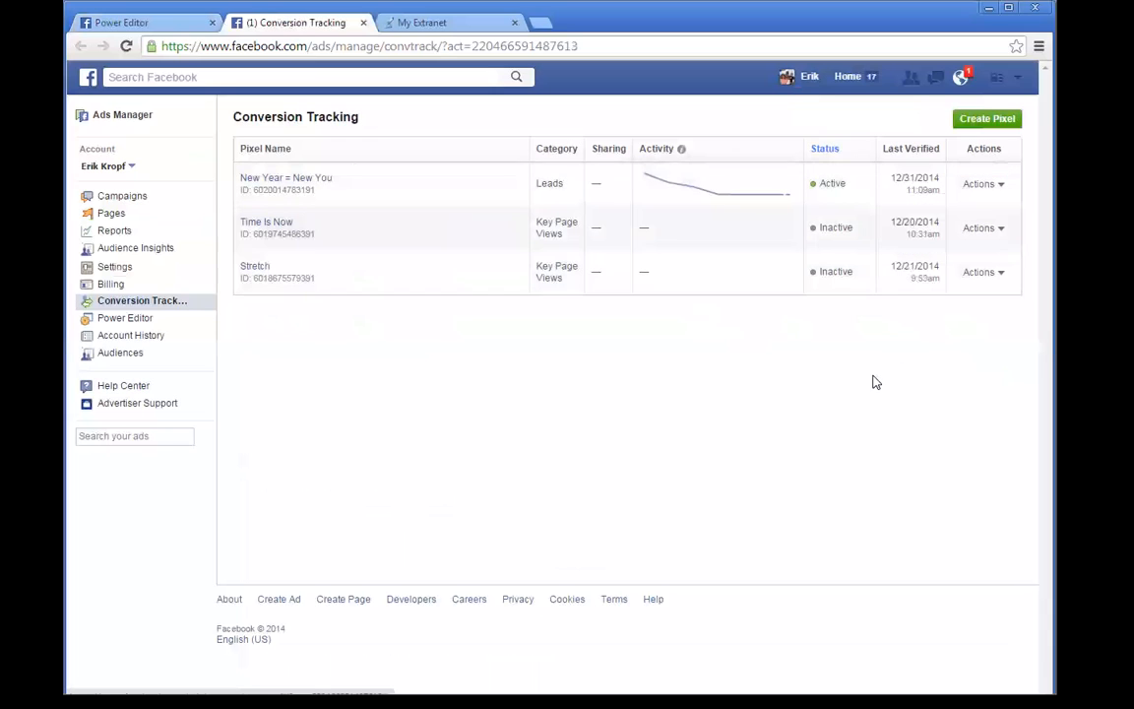
{"action": "left_click", "coordinate": [128, 319]}
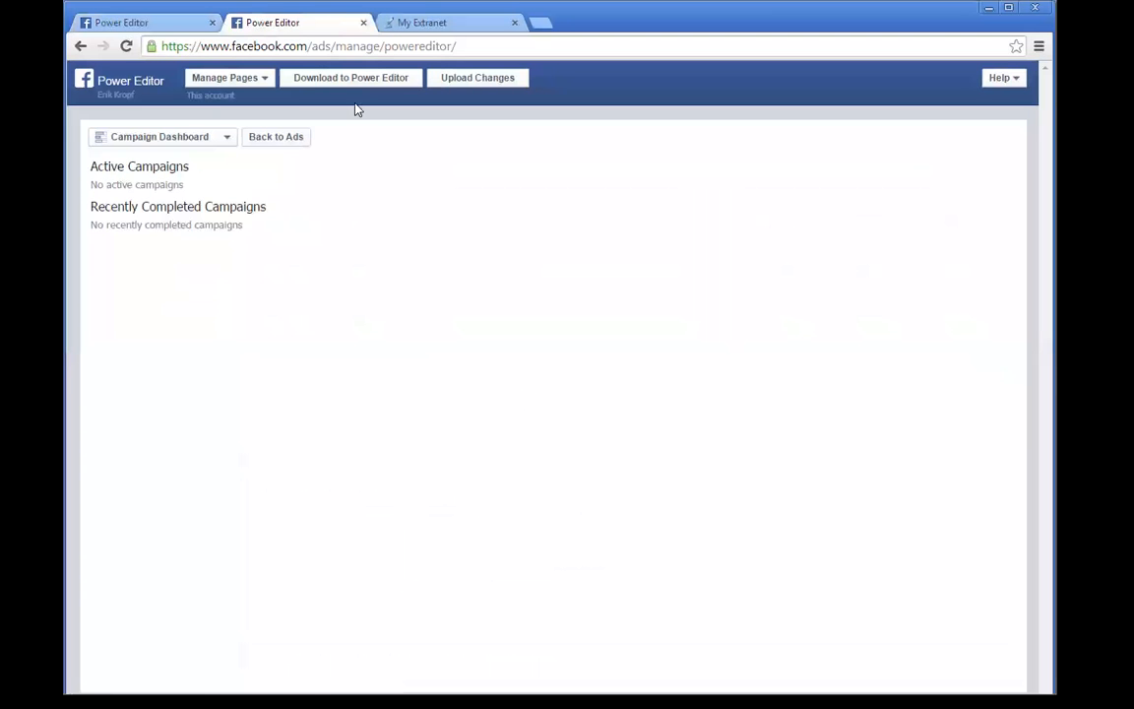
{"action": "left_click", "coordinate": [374, 80]}
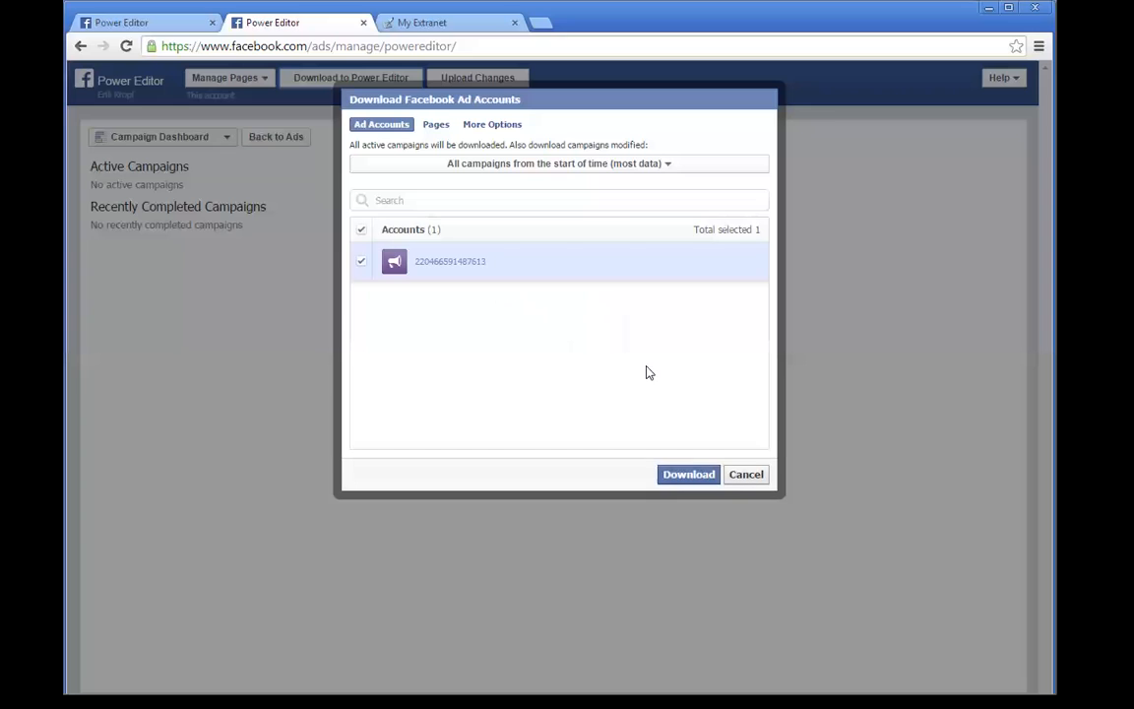
{"action": "left_click", "coordinate": [695, 476]}
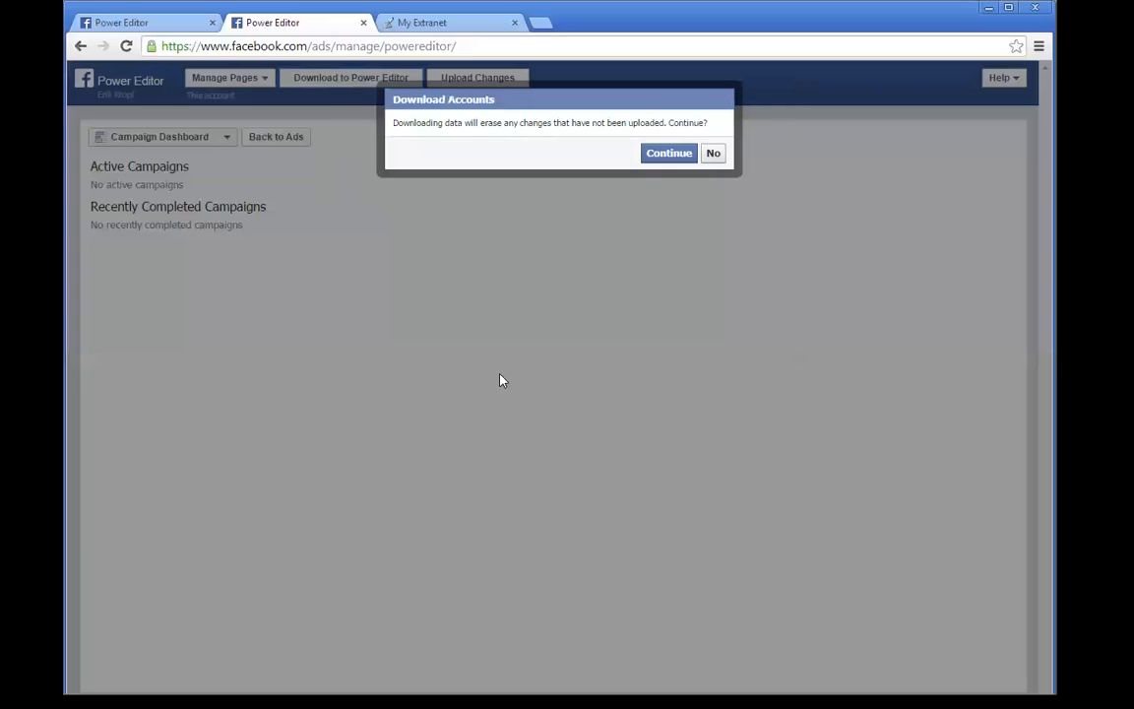
{"action": "left_click", "coordinate": [649, 158]}
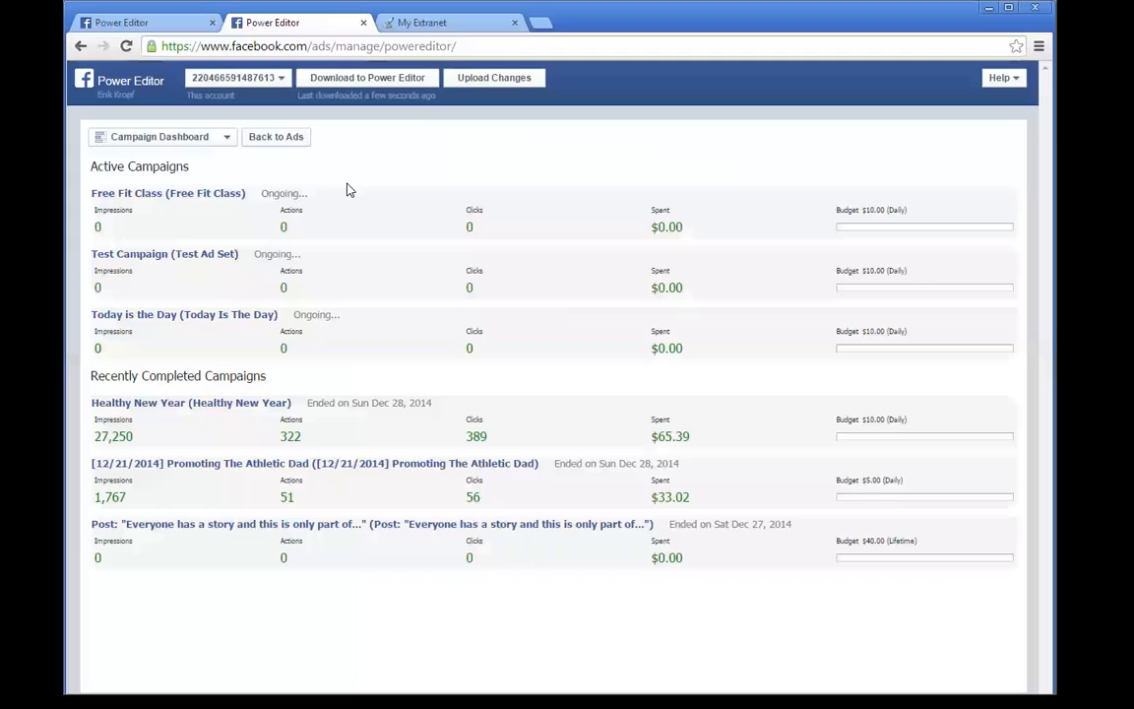
Step: Examine the actions, clicks, amount spent and budget of the completed Healthy New Year campaign on the Campaign Dashboard
{"action": "left_click", "coordinate": [138, 258]}
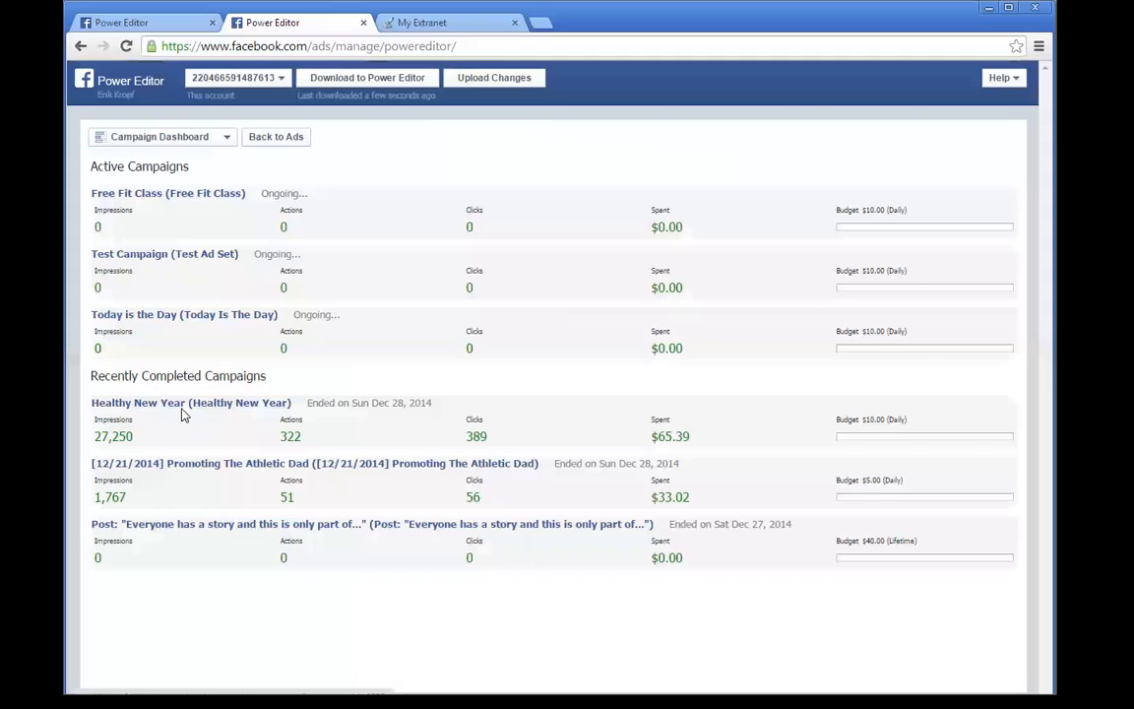
{"action": "double_click", "coordinate": [289, 436]}
{"action": "left_click", "coordinate": [271, 438]}
{"action": "double_click", "coordinate": [476, 436]}
{"action": "left_click_drag", "start_coordinate": [431, 440], "coordinate": [469, 439]}
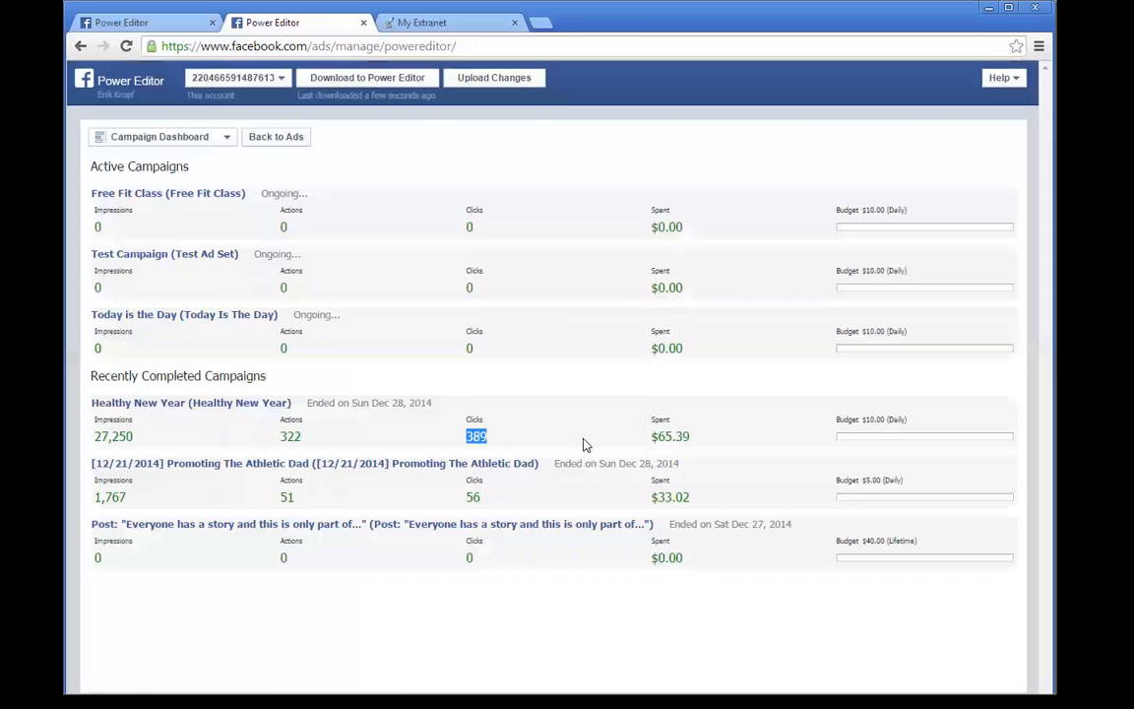
{"action": "left_click_drag", "start_coordinate": [697, 436], "coordinate": [652, 443]}
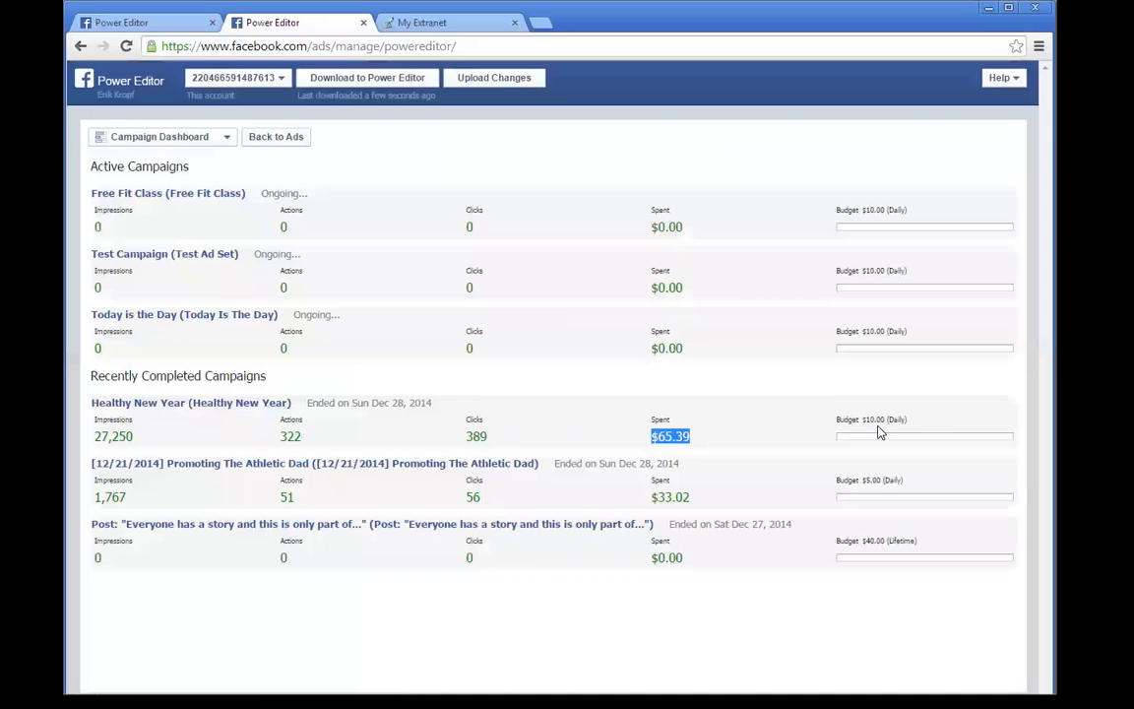
{"action": "left_click", "coordinate": [591, 420]}
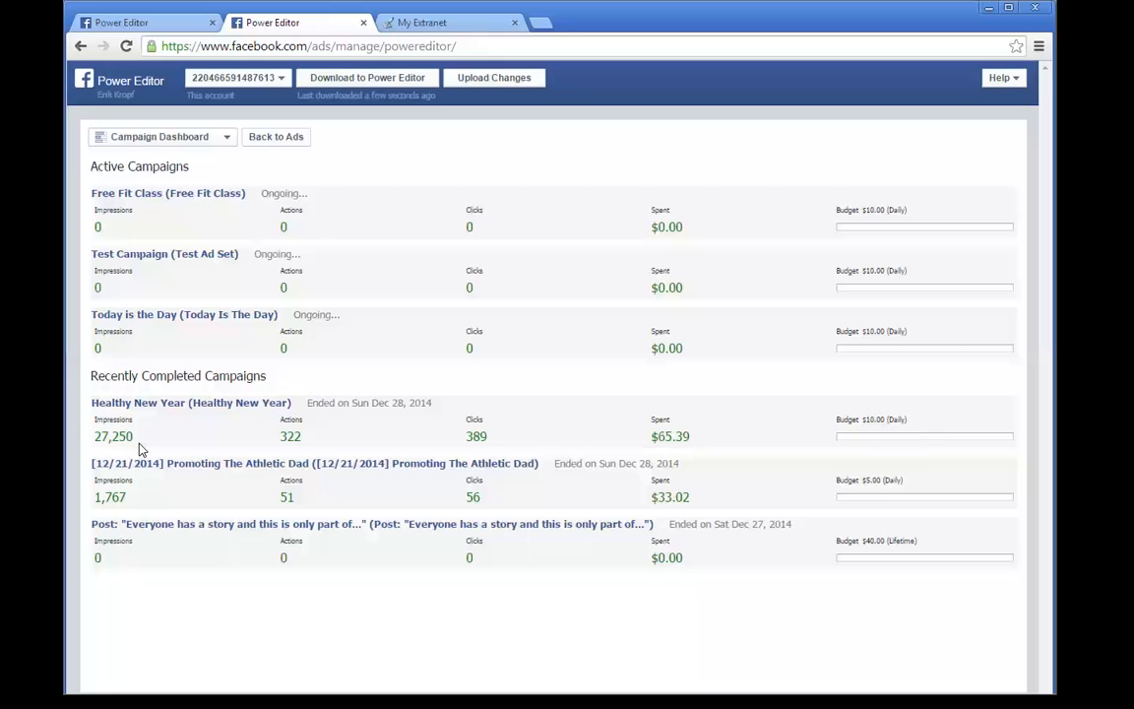
Step: Open the Healthy New Year ad set summary in a maximized window and review its ad's statistics, creative, targeting and performance details
{"action": "left_click", "coordinate": [158, 404]}
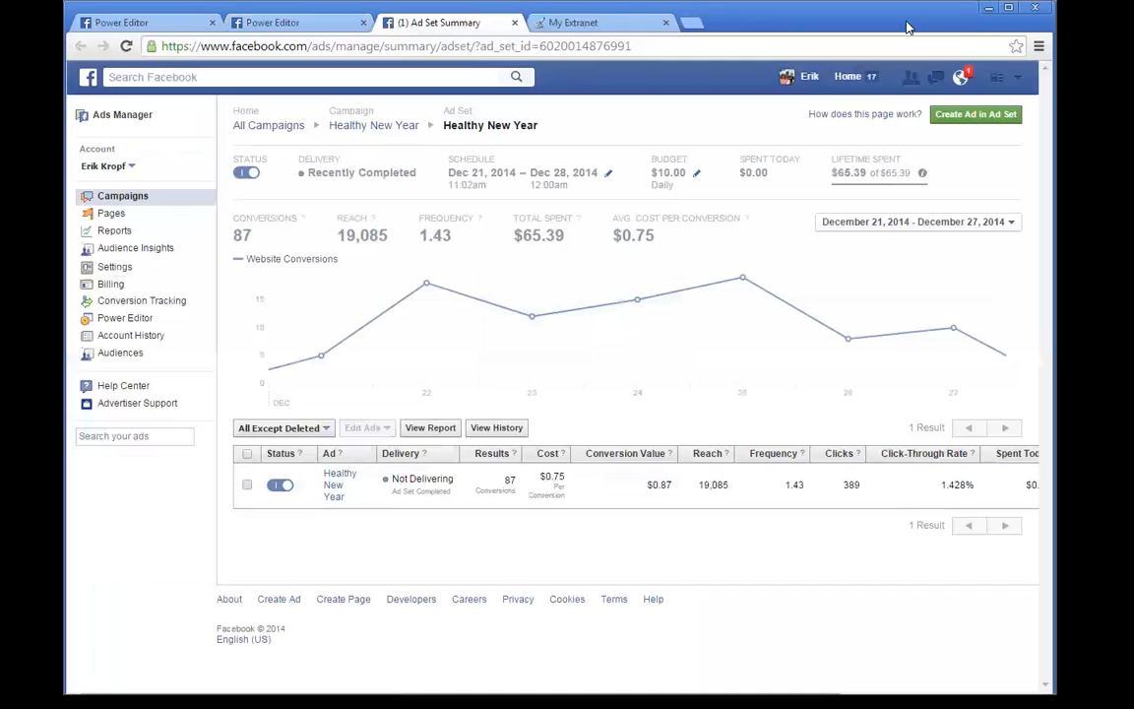
{"action": "left_click", "coordinate": [1011, 9]}
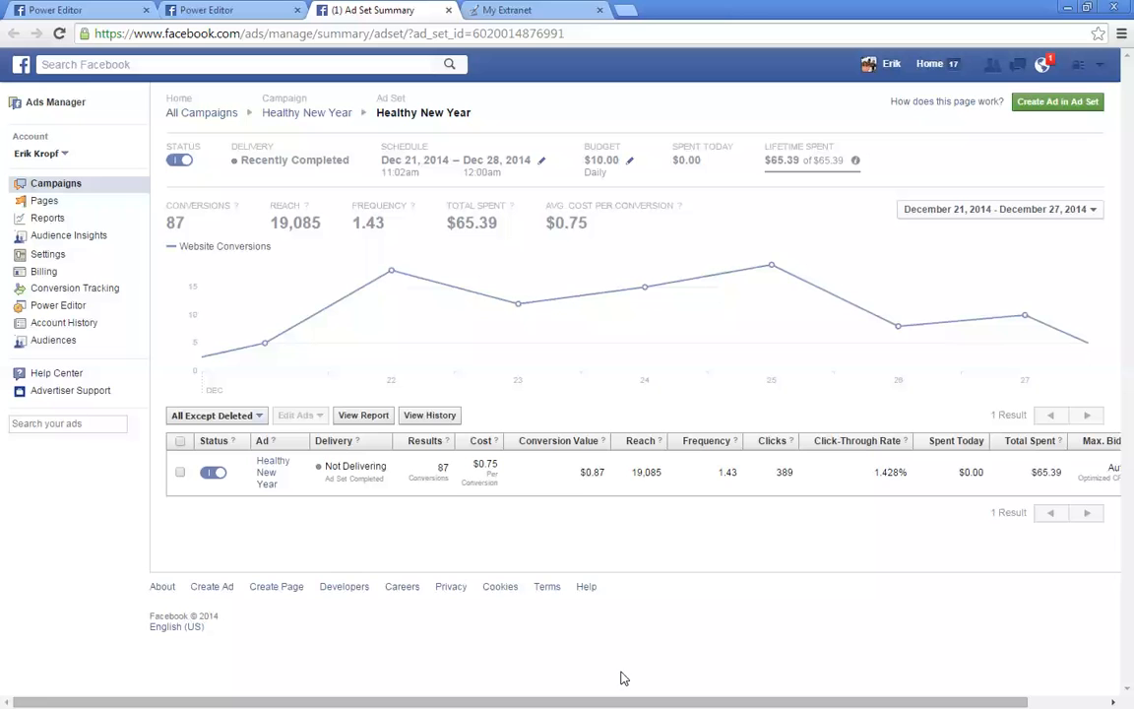
{"action": "left_click_drag", "start_coordinate": [790, 702], "coordinate": [878, 702]}
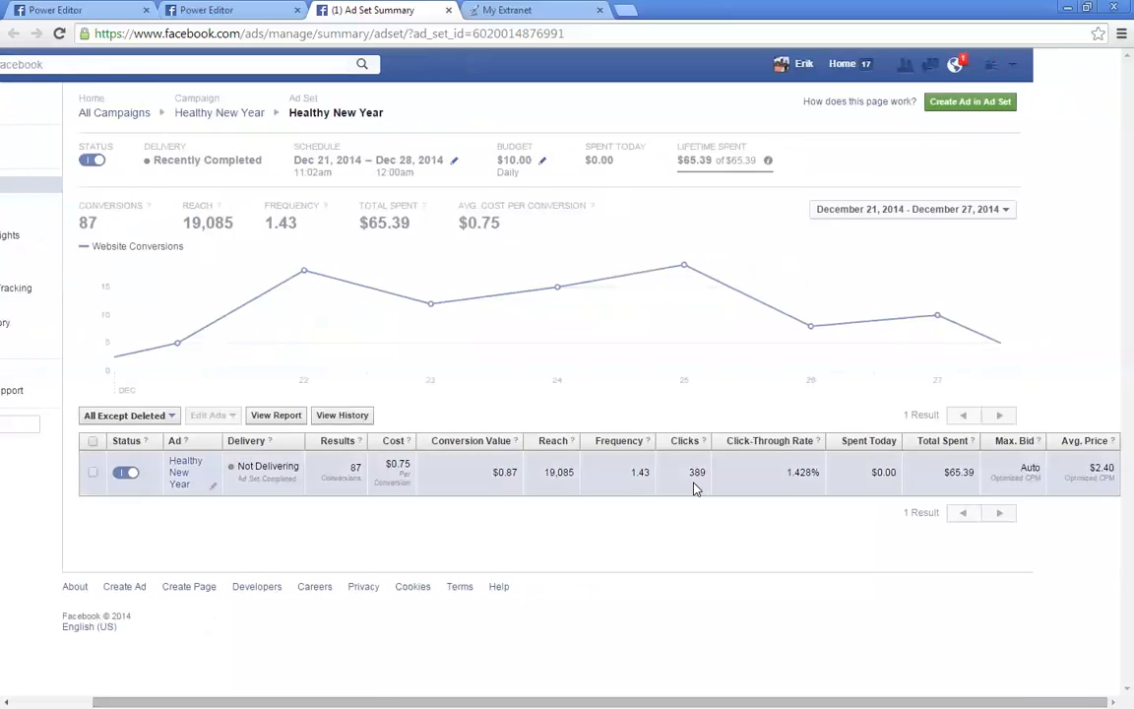
{"action": "left_click", "coordinate": [756, 478]}
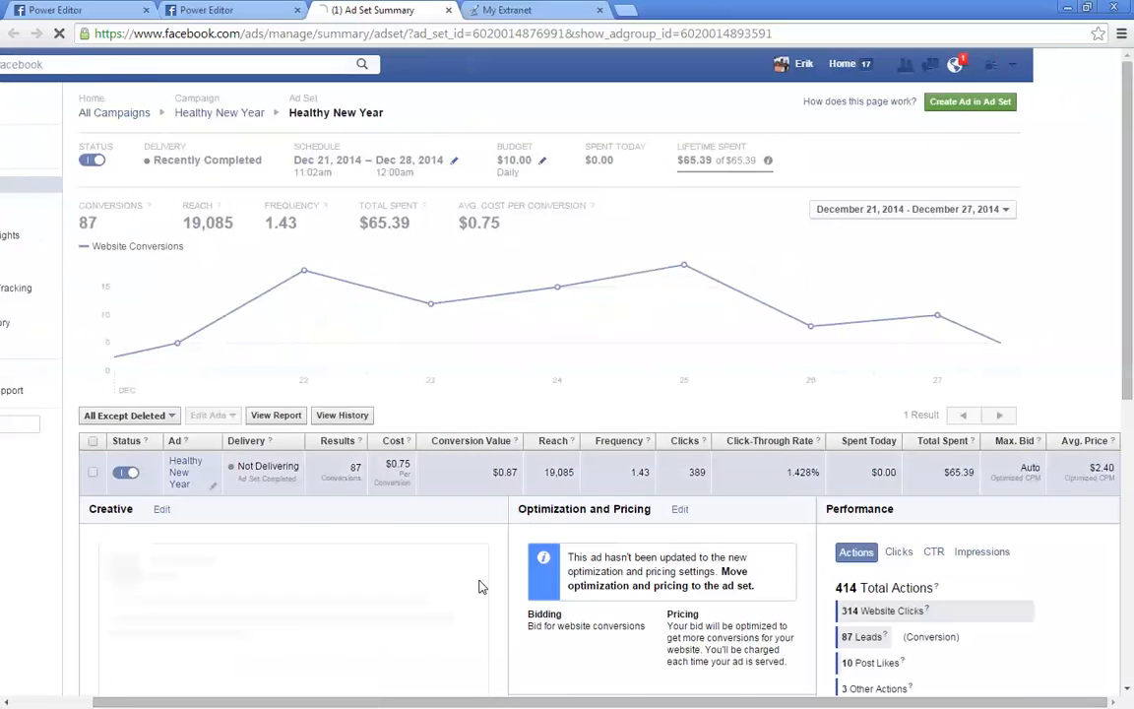
{"action": "scroll", "coordinate": [502, 562], "scroll_direction": "down", "scroll_amount": 4}
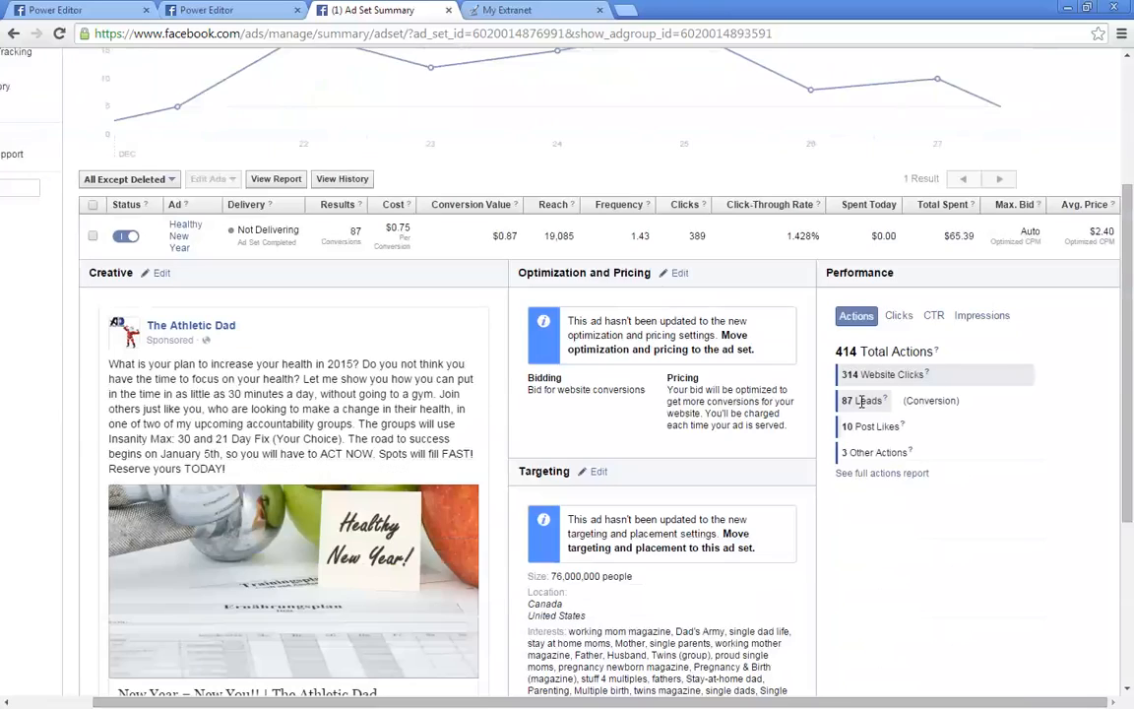
Step: Open the full actions report for the Healthy New Year ad and break it down by gender as well as destination
{"action": "left_click", "coordinate": [874, 475]}
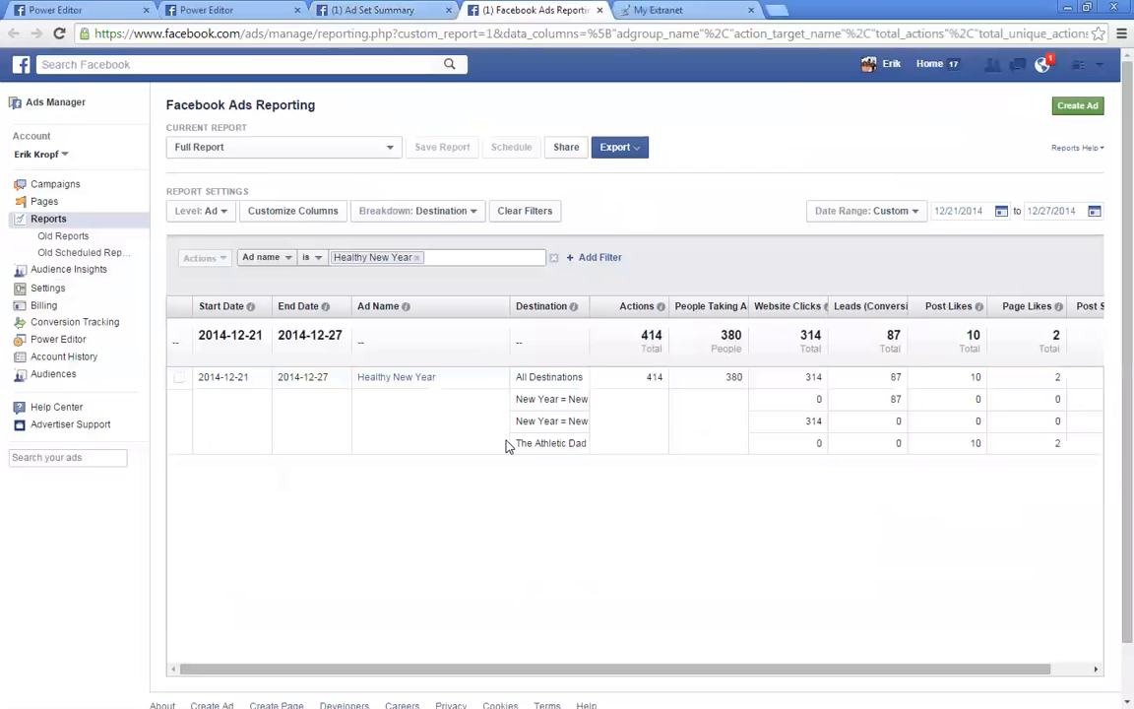
{"action": "left_click_drag", "start_coordinate": [648, 669], "coordinate": [835, 671]}
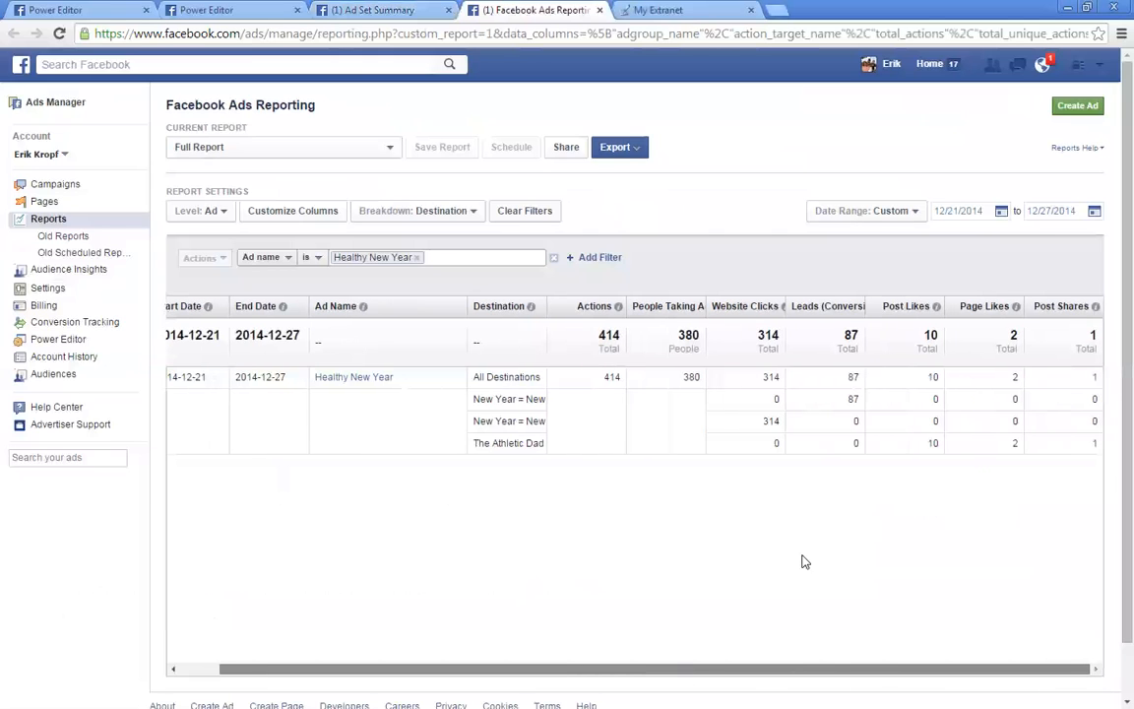
{"action": "left_click", "coordinate": [460, 211]}
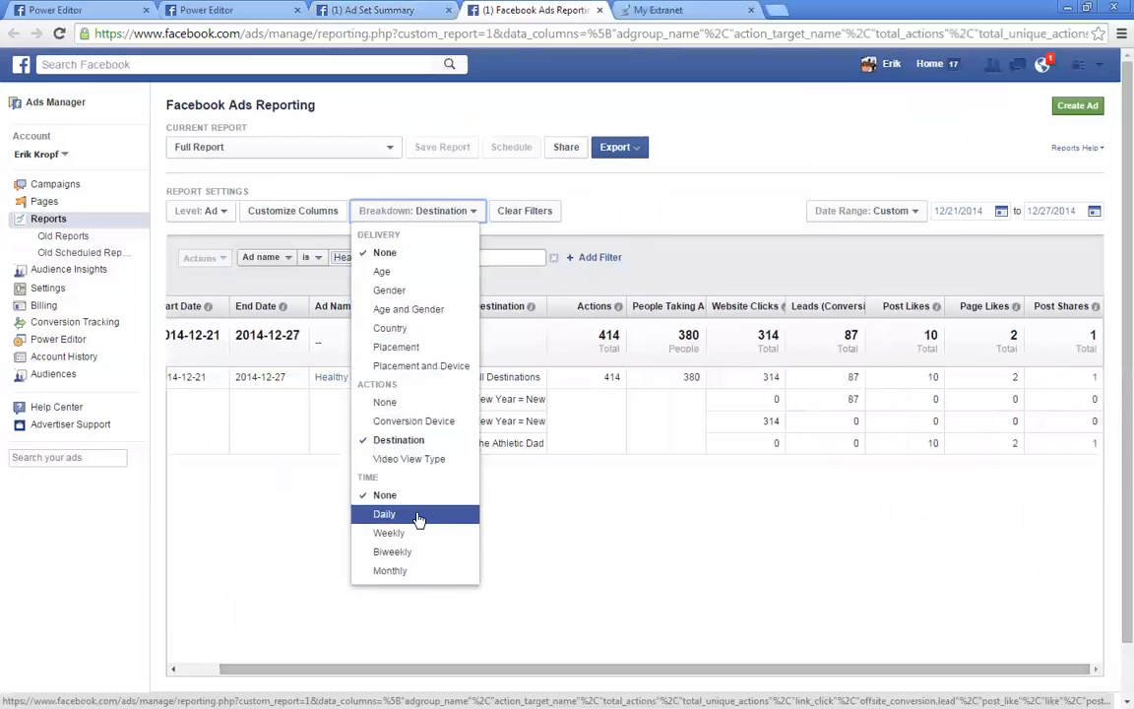
{"action": "left_click", "coordinate": [431, 297]}
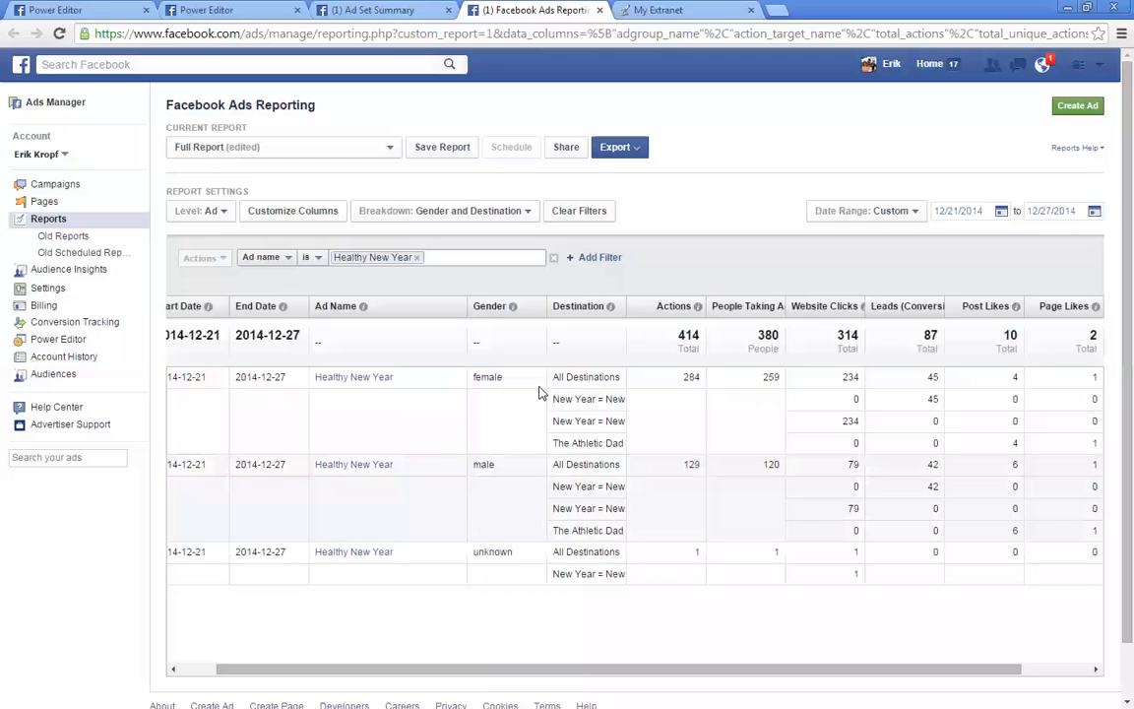
Step: Compare the report's actions, website clicks, leads, likes and shares between the female and male rows
{"action": "mouse_move", "coordinate": [682, 377]}
{"action": "left_mouse_down"}
{"action": "mouse_move", "coordinate": [714, 377]}
{"action": "mouse_move", "coordinate": [705, 413]}
{"action": "mouse_move", "coordinate": [705, 377]}
{"action": "left_mouse_up"}
{"action": "left_click", "coordinate": [682, 380]}
{"action": "left_click_drag", "start_coordinate": [845, 672], "coordinate": [898, 673]}
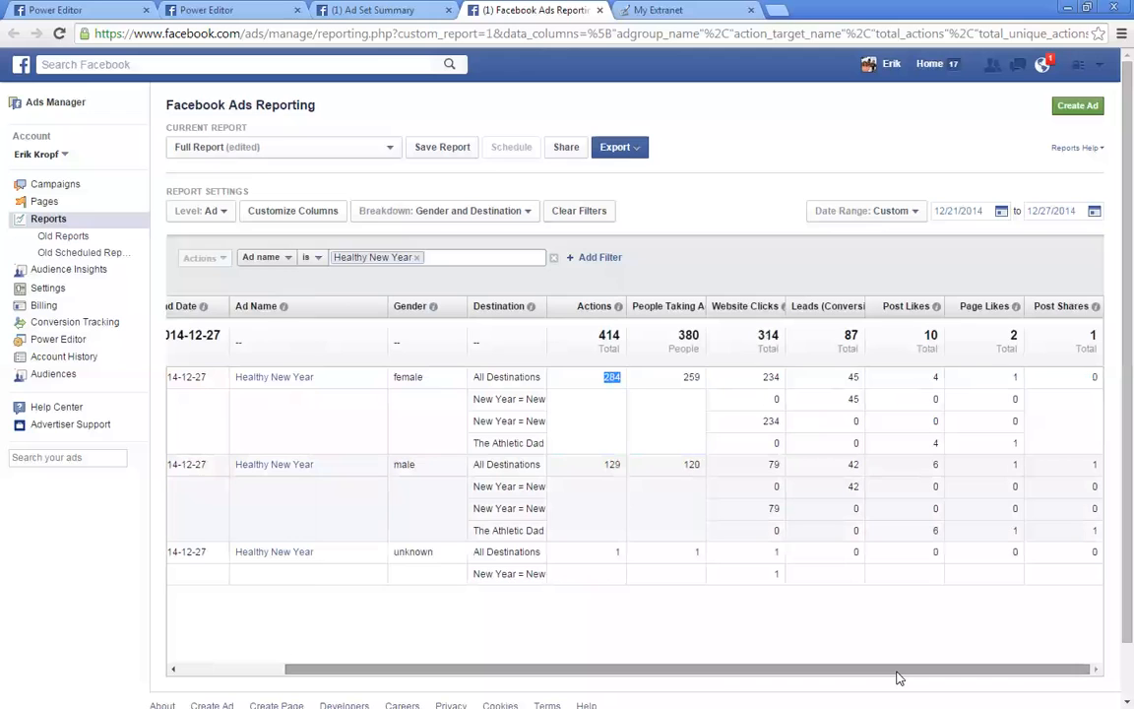
{"action": "left_click_drag", "start_coordinate": [697, 672], "coordinate": [492, 672]}
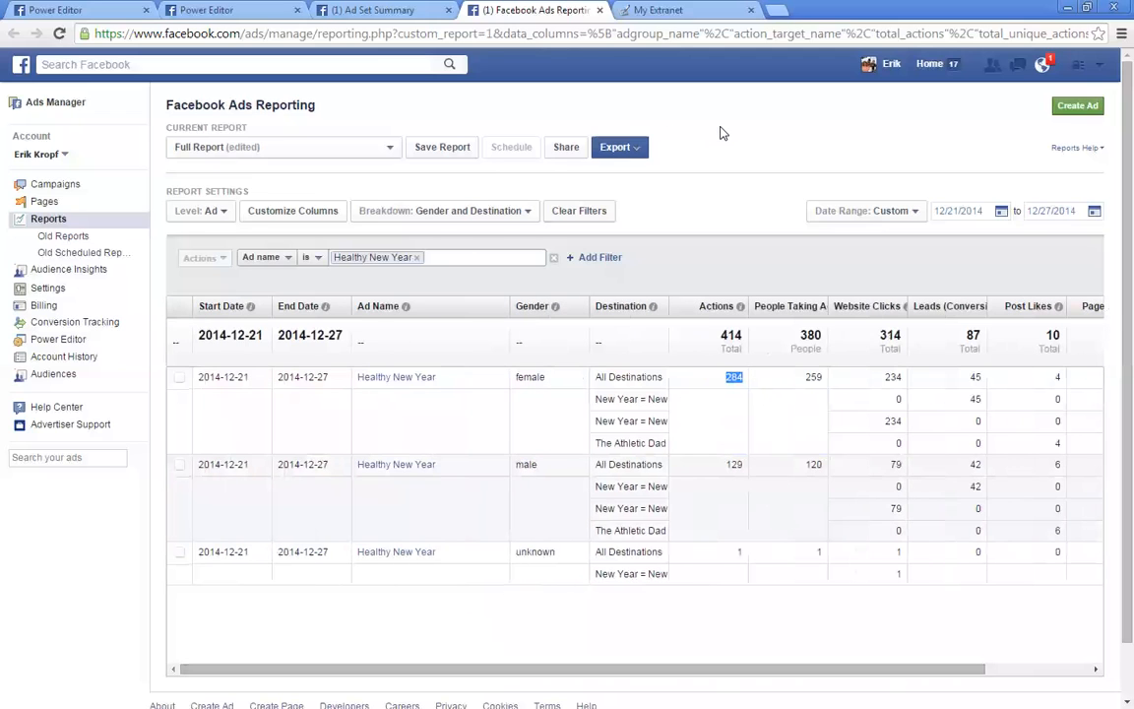
Step: Leave the report for Power Editor and restore the browser window to its smaller size
{"action": "left_click", "coordinate": [59, 338]}
{"action": "left_click", "coordinate": [693, 315]}
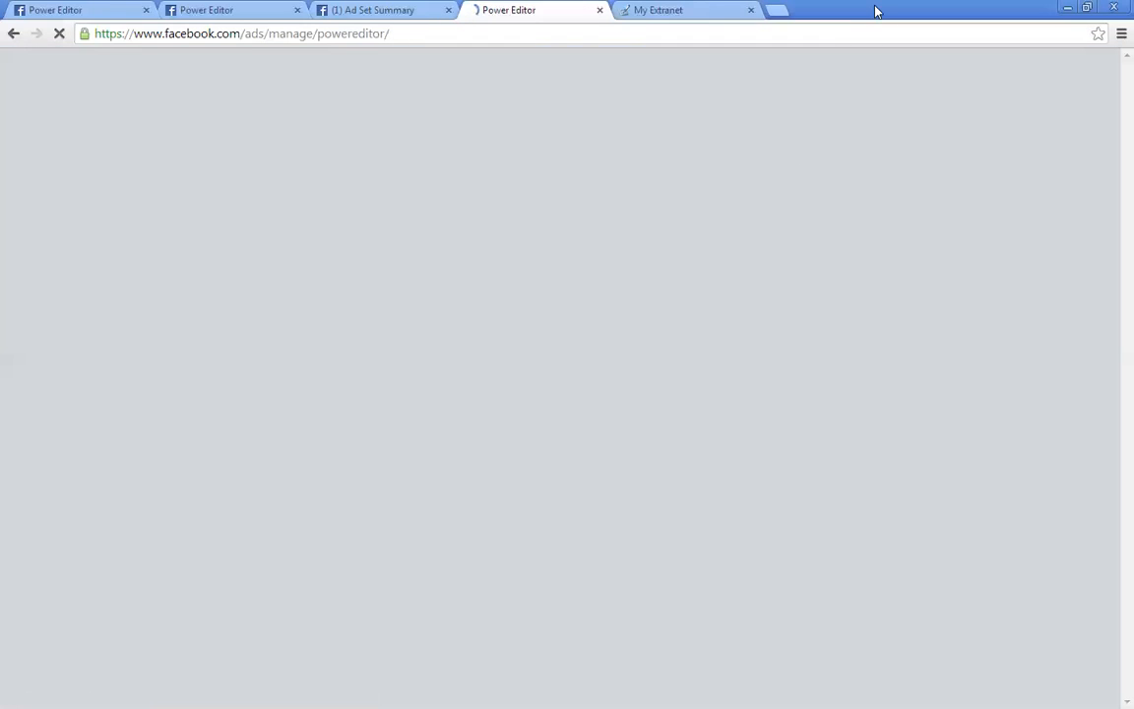
{"action": "double_click", "coordinate": [876, 10]}
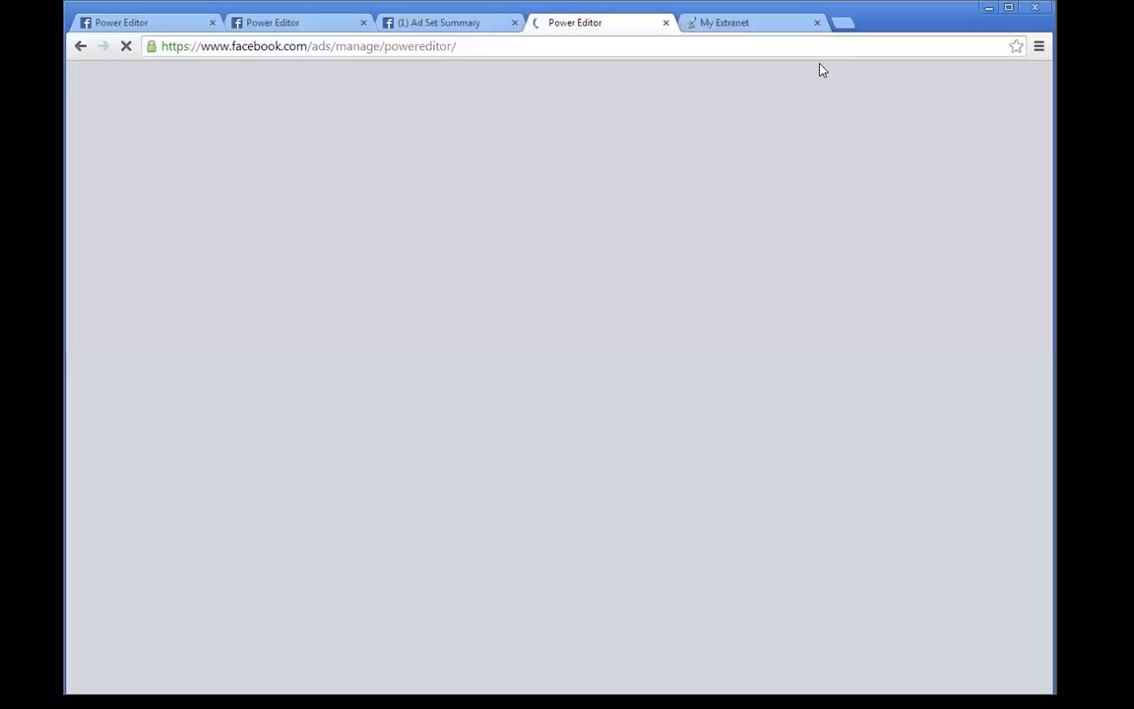